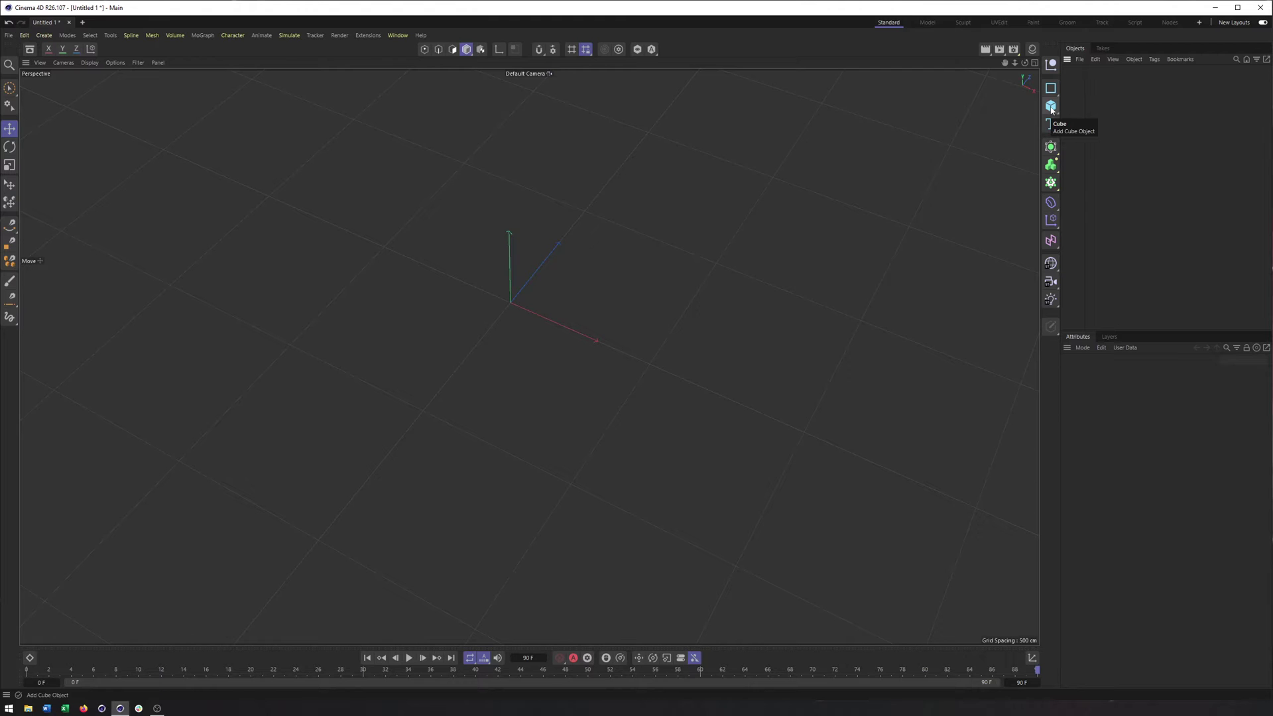
Add a 200 cm cube and make it the child of a new Cloner object
click(1051, 107)
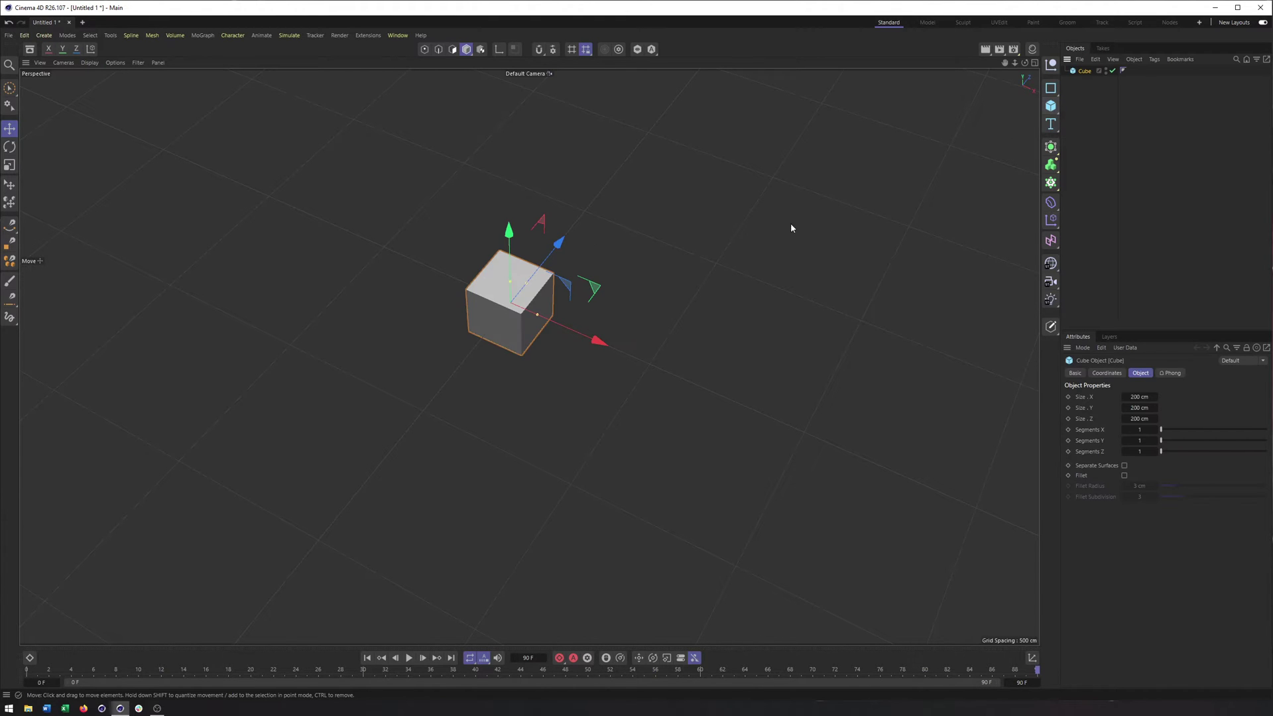
mouse_move(513, 352)
alt+mouse_down()
mouse_move(491, 316)
mouse_move(511, 333)
alt+mouse_up()
alt+right_drag(511, 332, 626, 323)
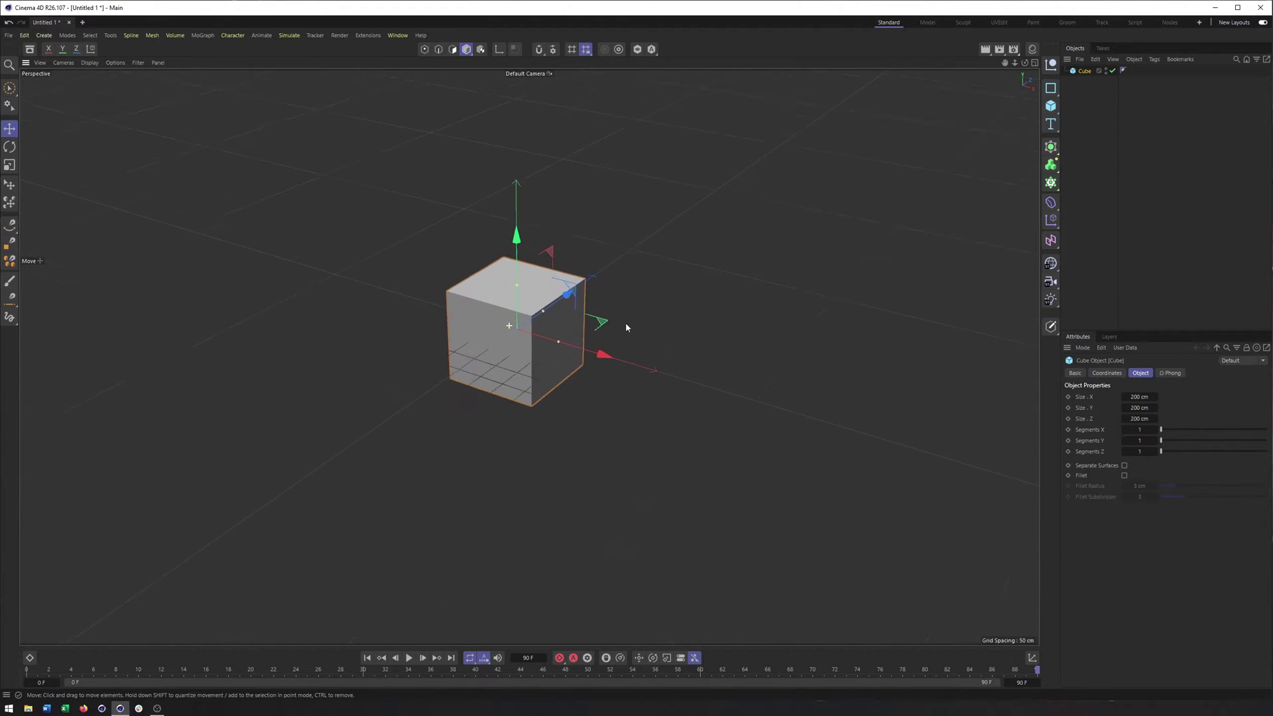
alt+drag(626, 322, 653, 338)
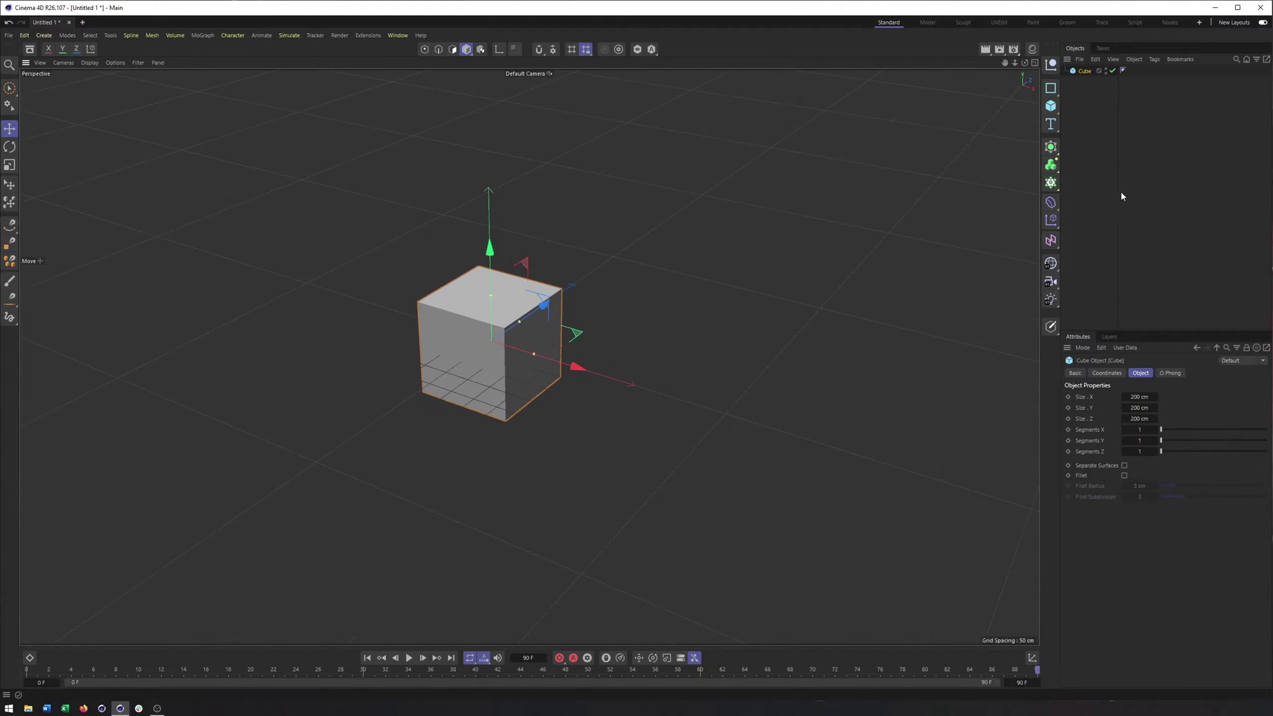
alt+click(1051, 184)
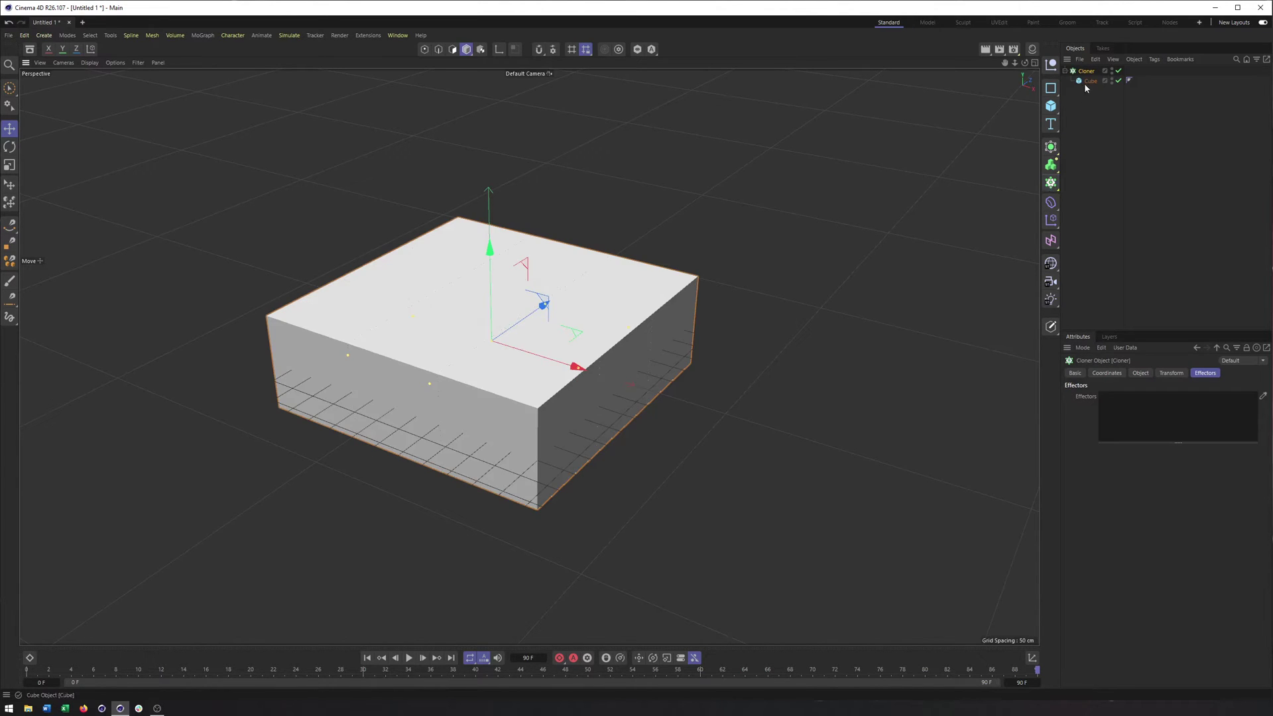
alt+middle_drag(713, 304, 818, 261)
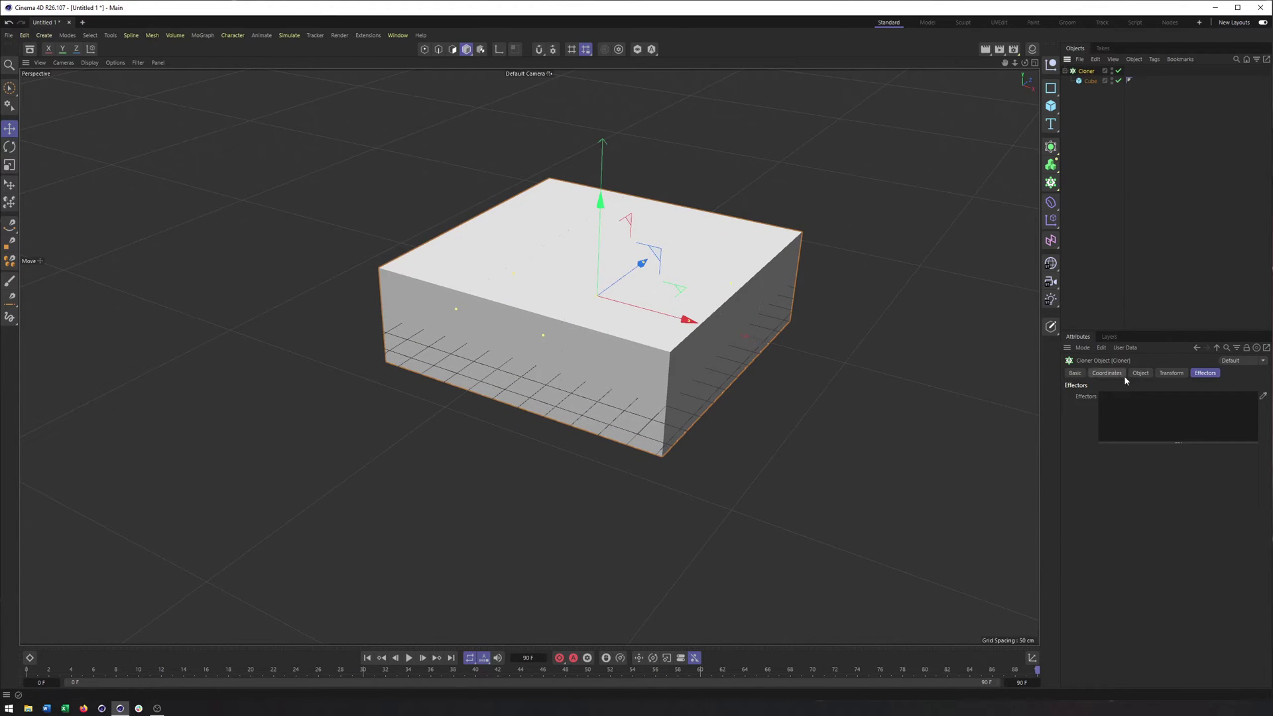
Increase the Cloner's grid spacing to 207 cm in X and 216 cm in Z to leave gaps between the cubes
click(1141, 373)
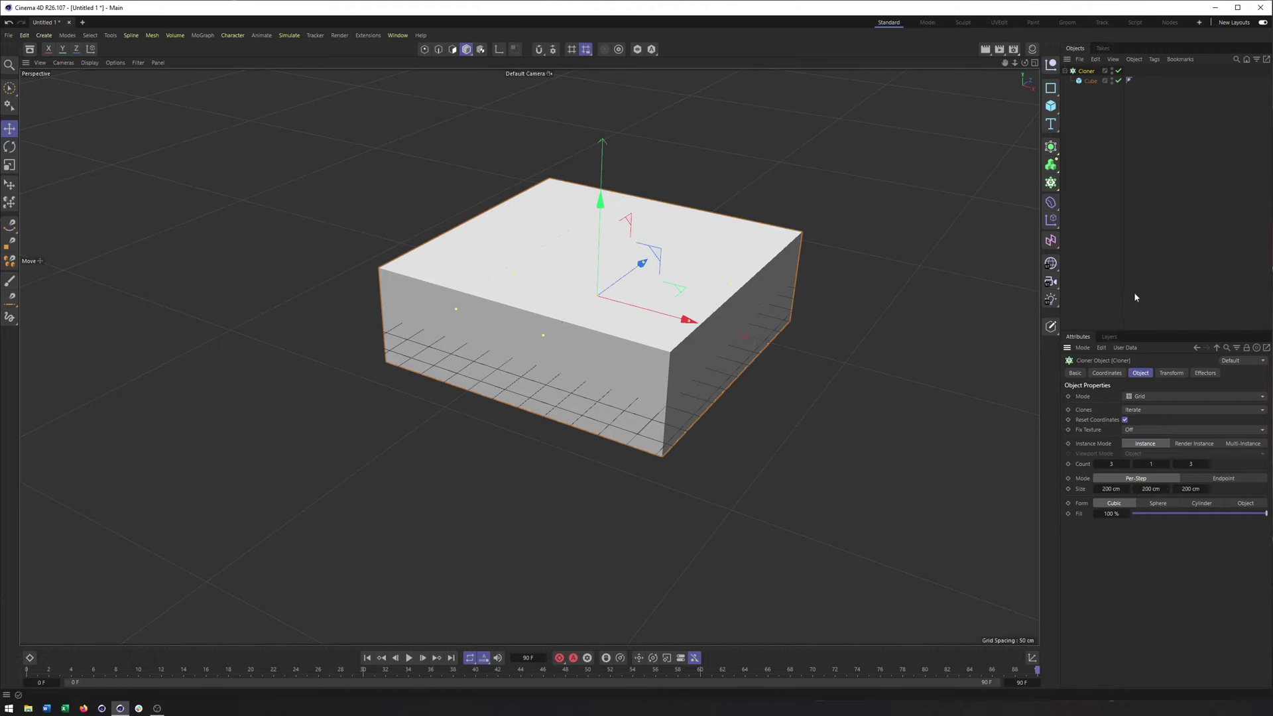
drag(1127, 488, 1184, 489)
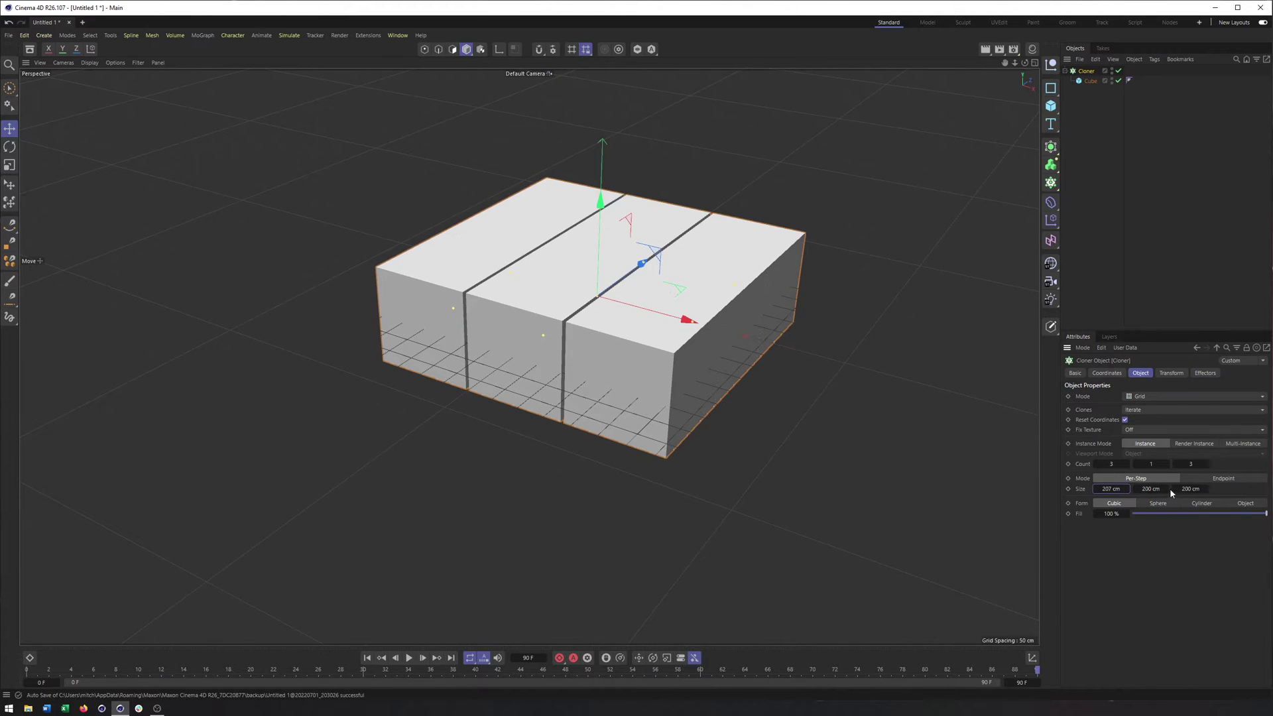
drag(1207, 491, 1197, 498)
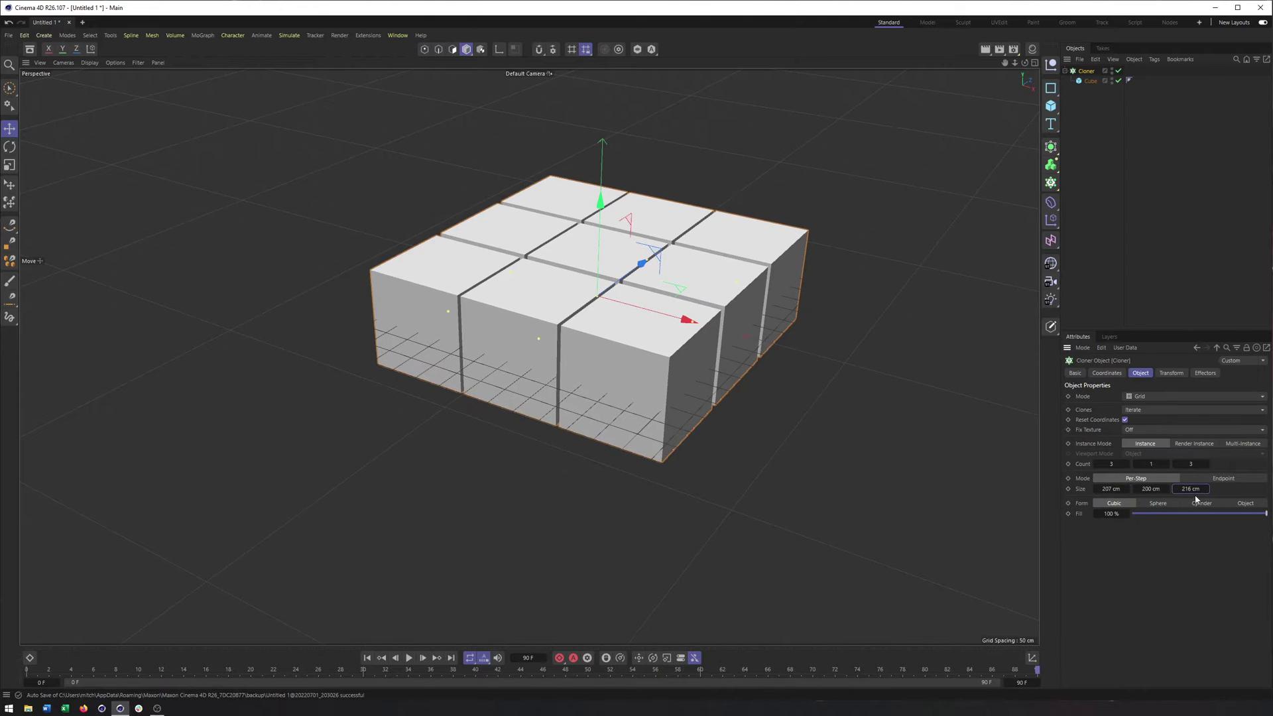
Set the Cloner's grid count to 10 in X and 10 in Z
drag(1128, 464, 1128, 464)
drag(1208, 464, 1207, 466)
click(1208, 465)
scroll(663, 358, down, 5)
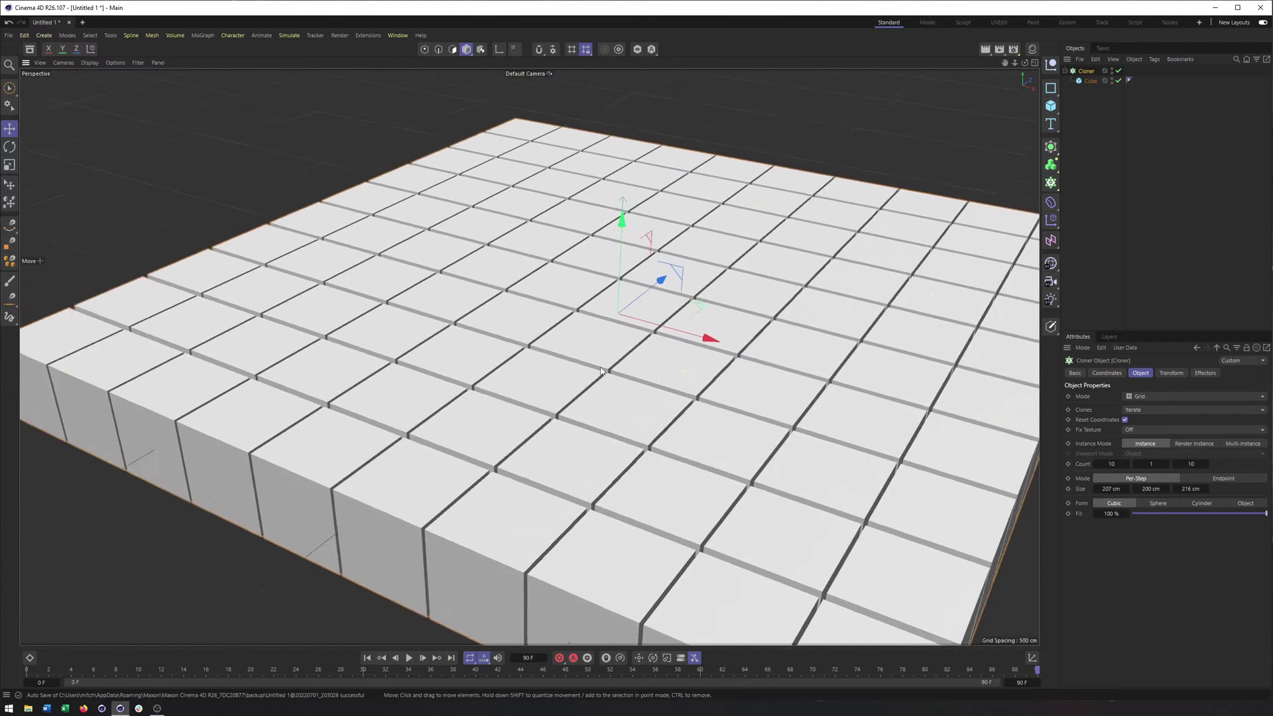
alt+drag(597, 353, 527, 358)
Enable the fillet on the cube inside the Cloner and set its radius to 7 cm
click(1089, 81)
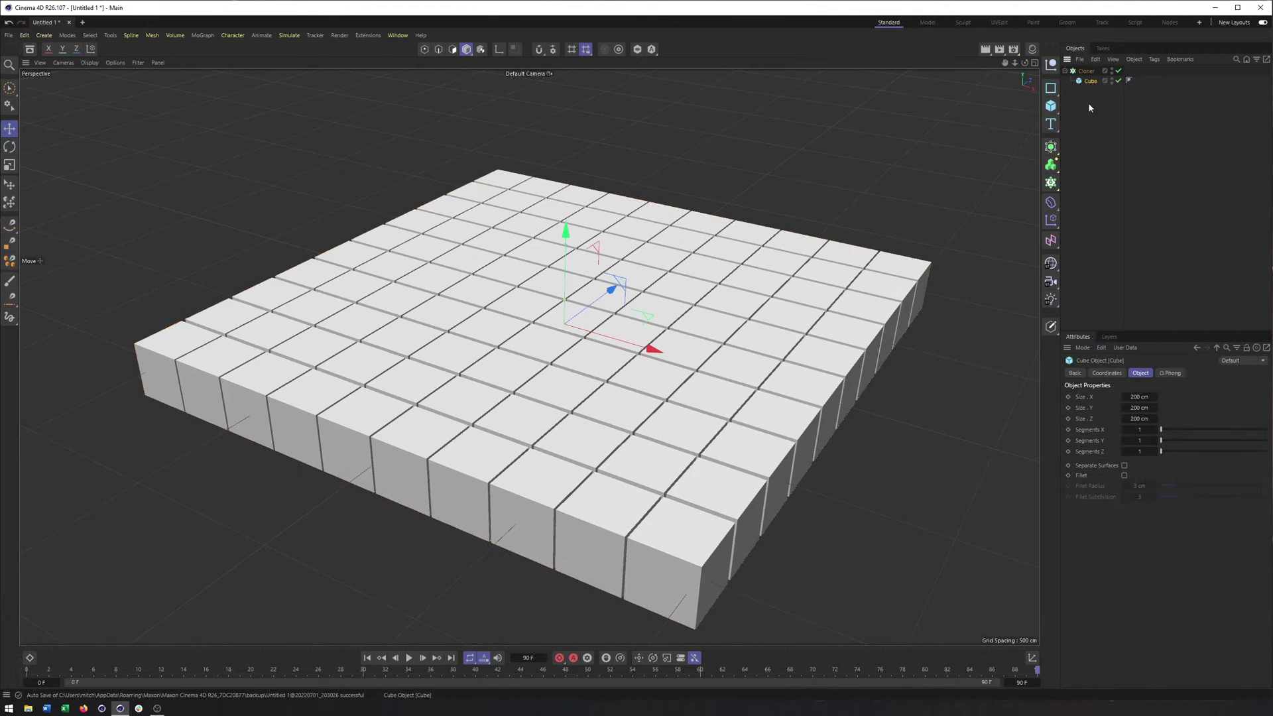
click(1124, 476)
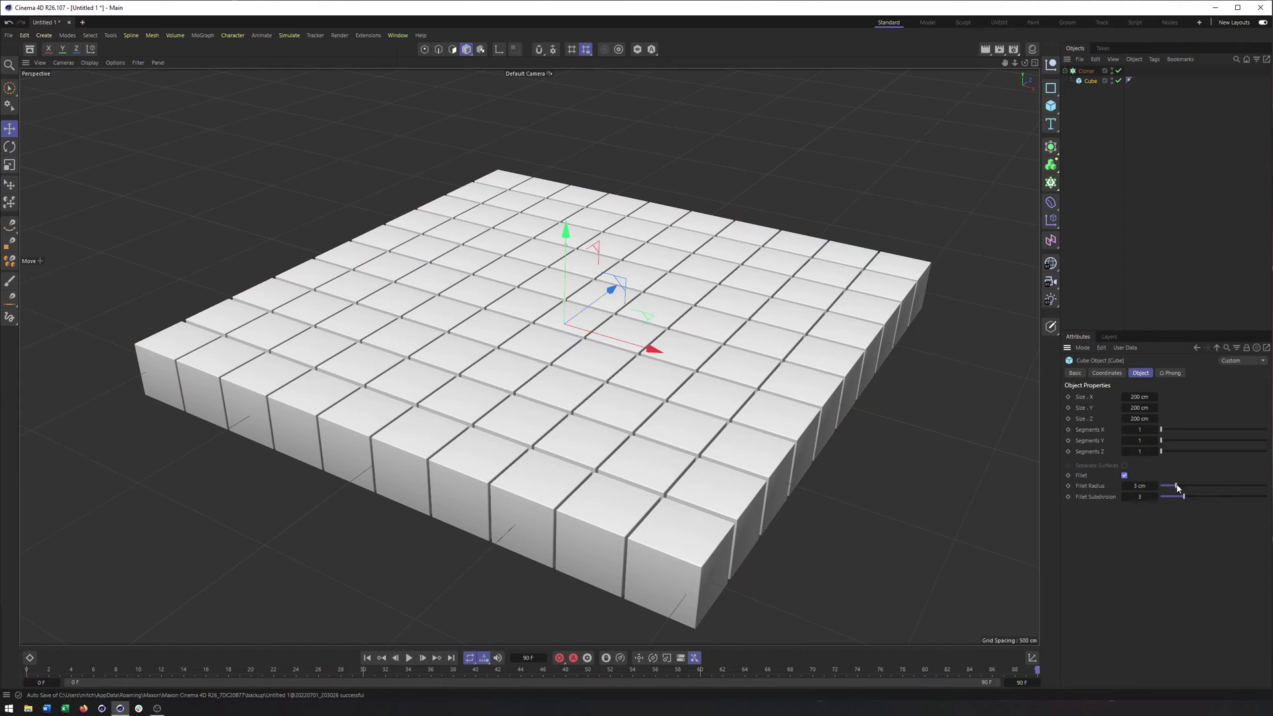
drag(1177, 488, 1198, 486)
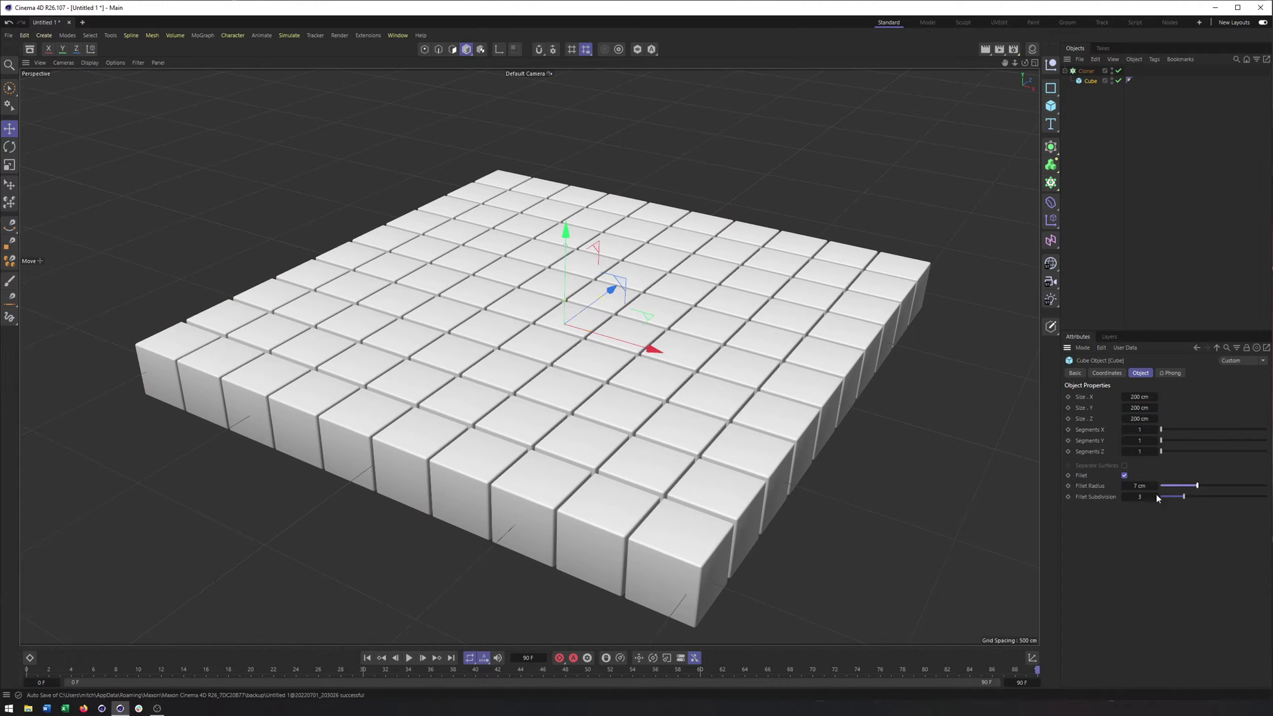
scroll(646, 442, up, 4)
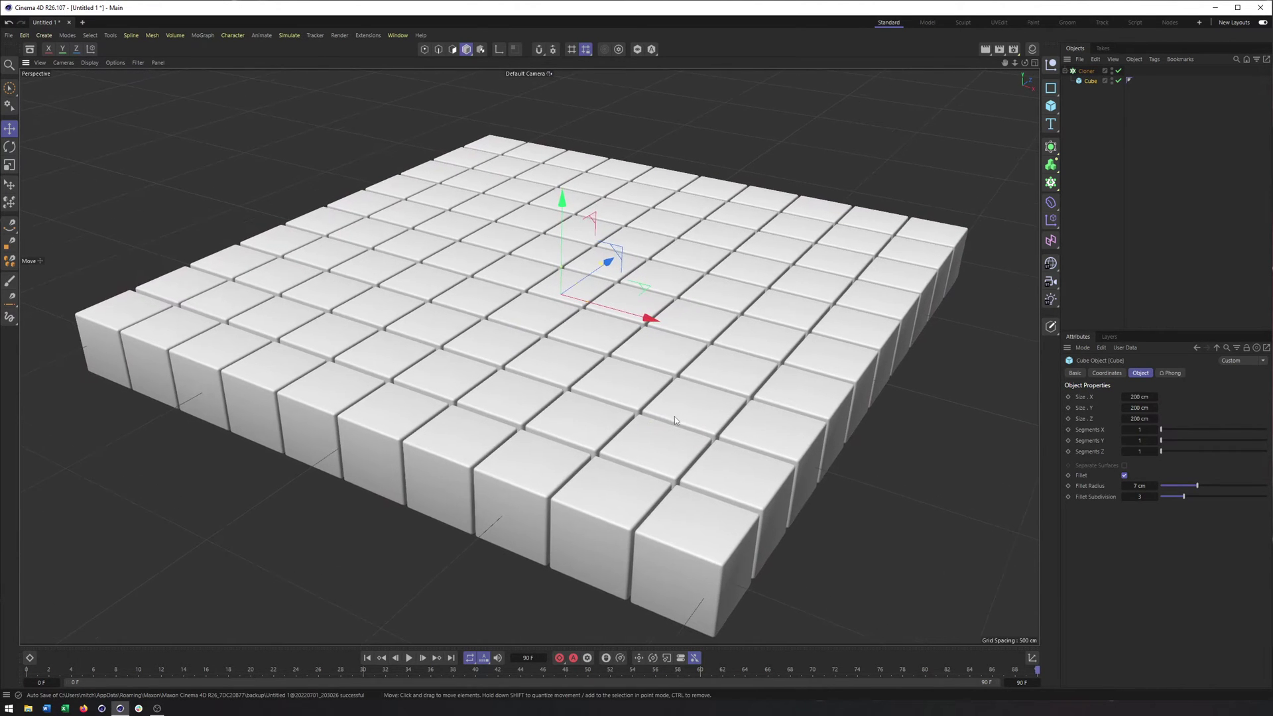
alt+drag(674, 416, 660, 446)
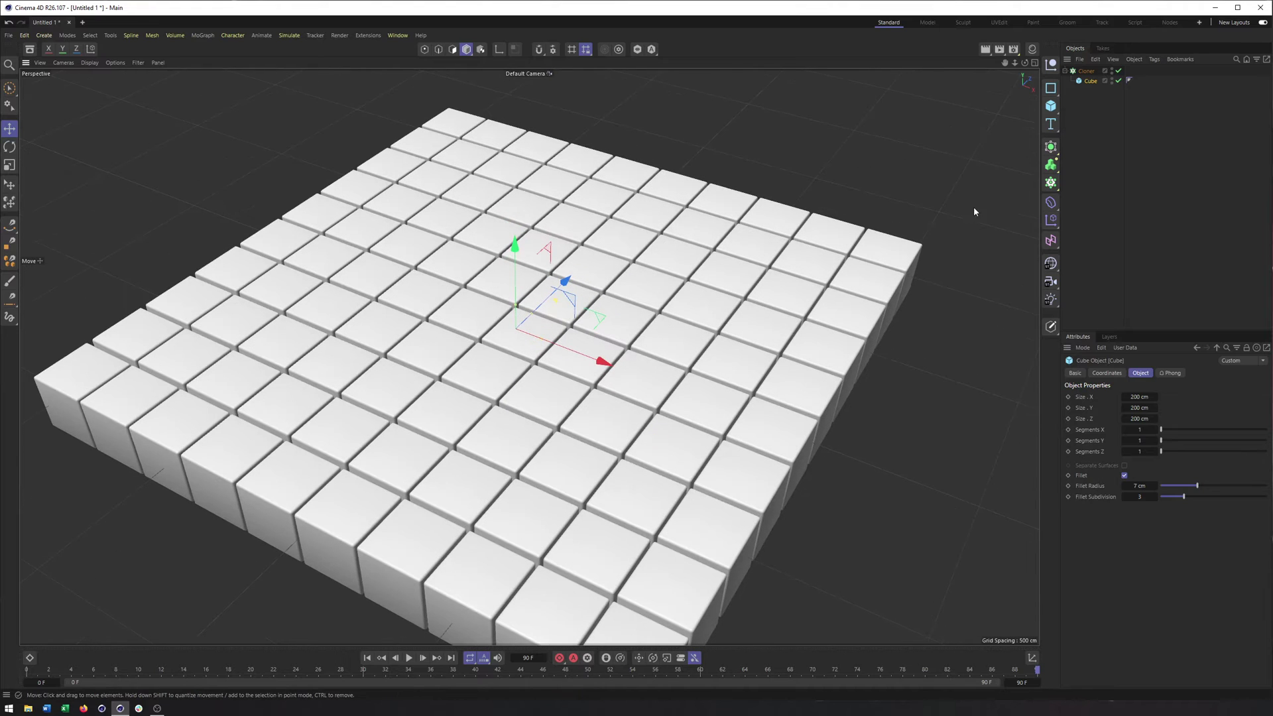
Add a Random effector to the scene with no object selected
click(1095, 153)
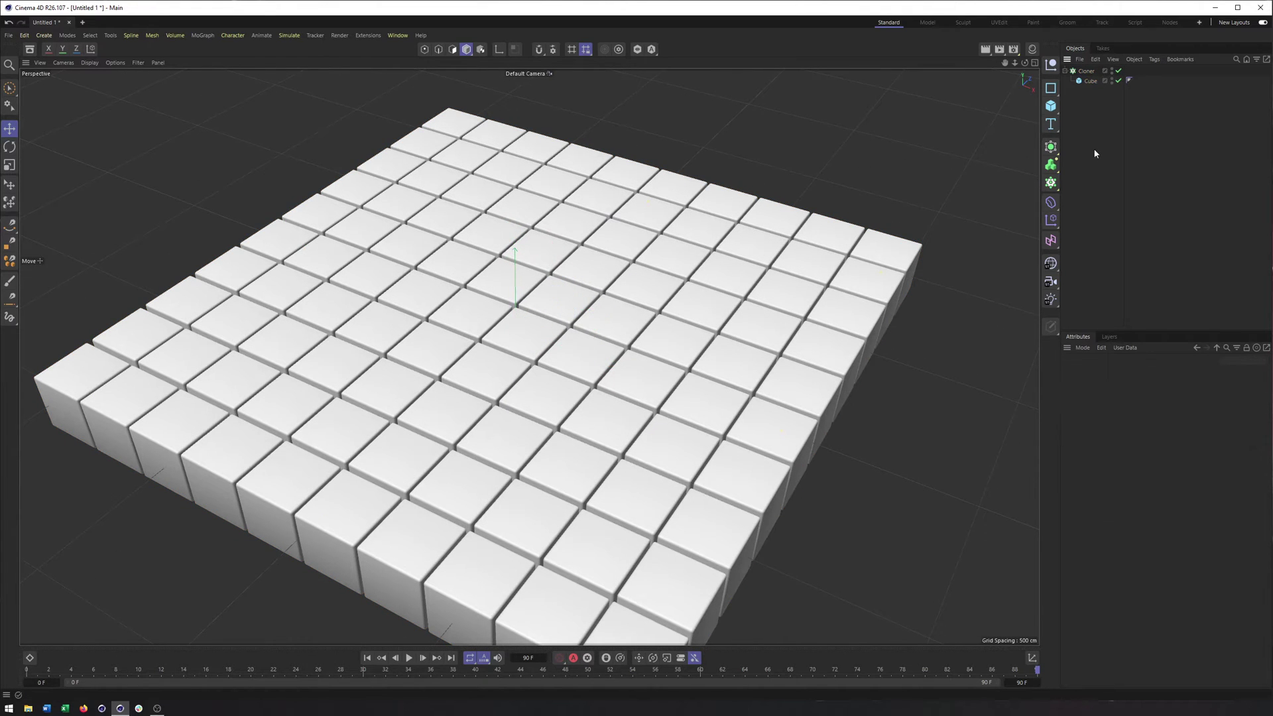
click(1052, 221)
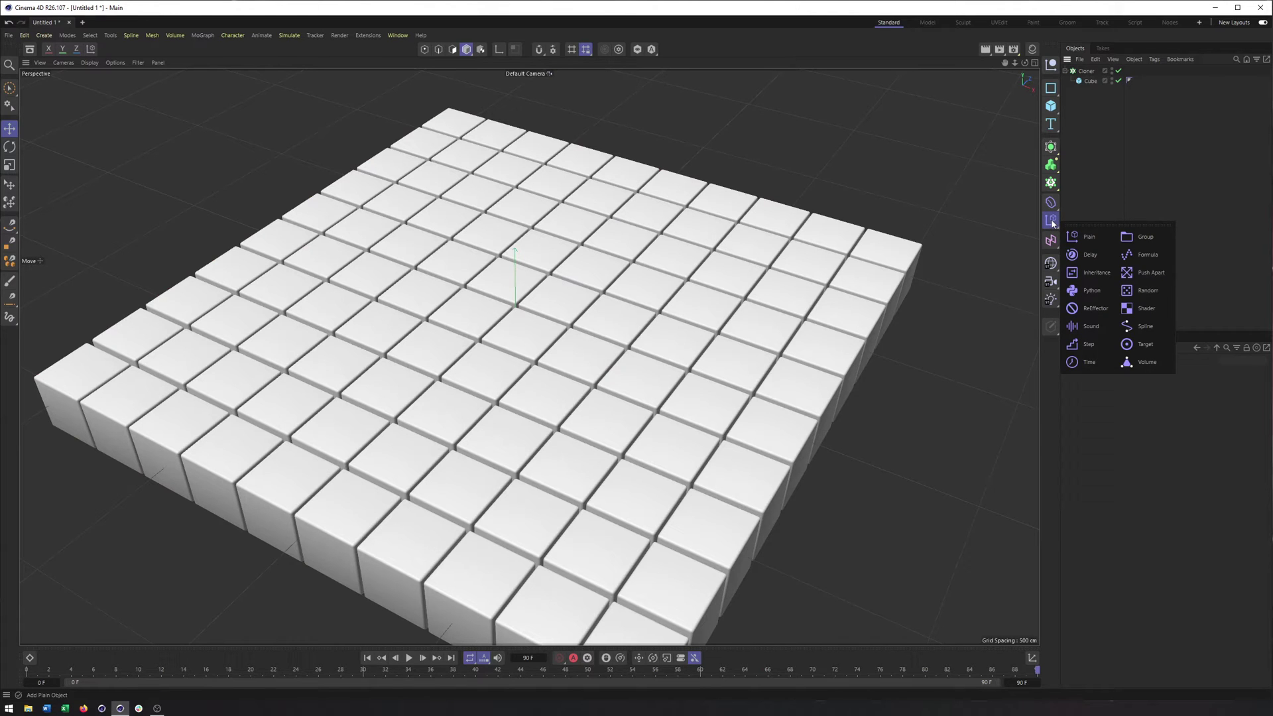
click(1148, 291)
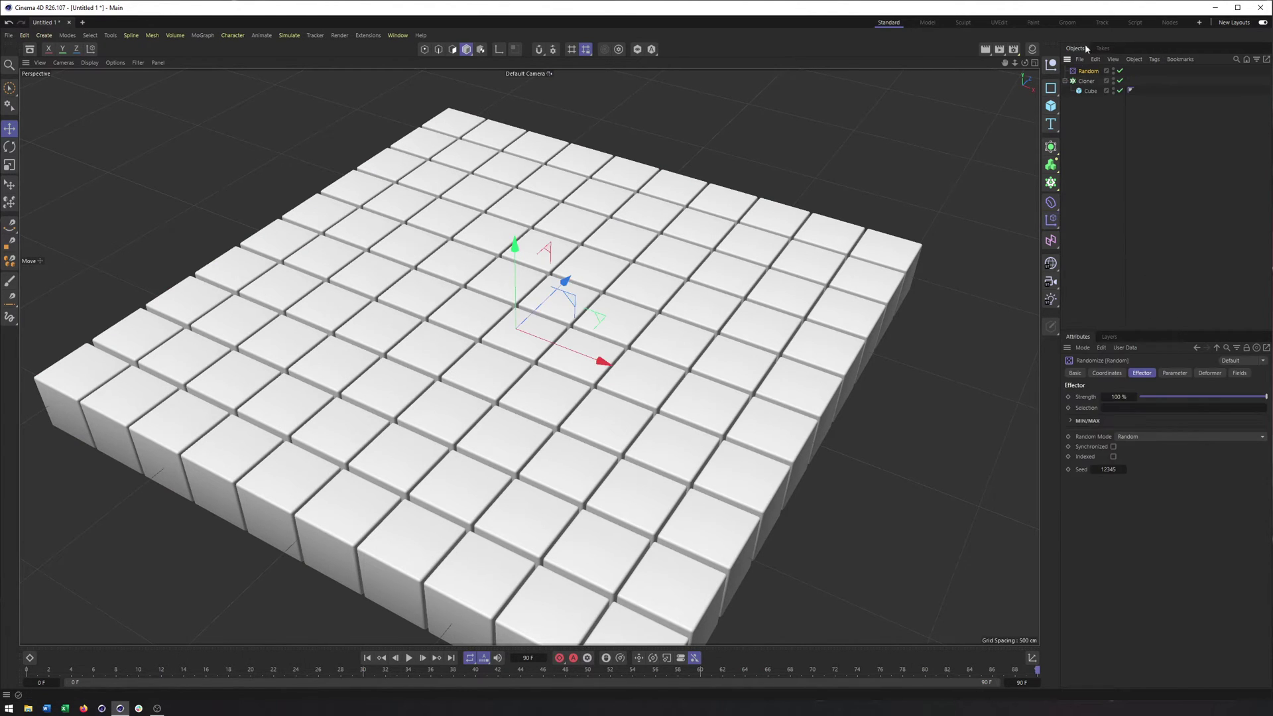
Assign the Random effector to the Cloner's list of effectors
click(1085, 82)
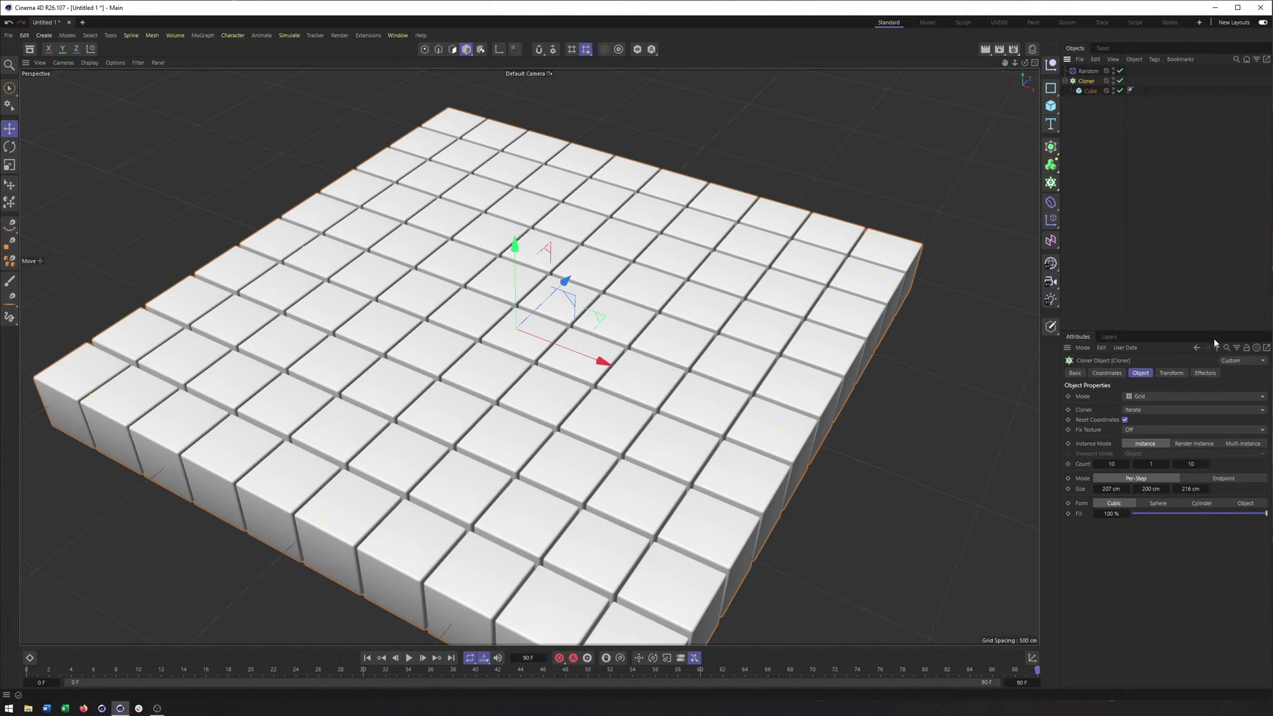
click(1205, 373)
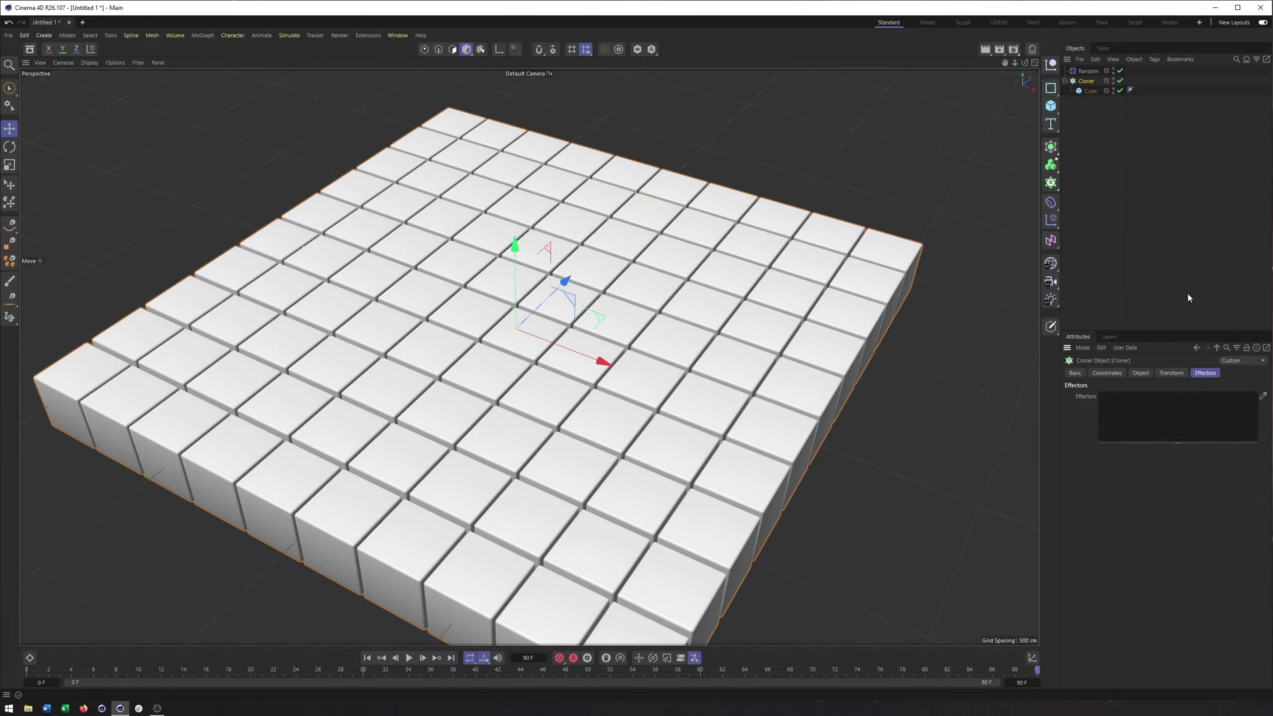
drag(1087, 71, 1131, 401)
alt+drag(643, 458, 630, 454)
scroll(630, 452, down, 3)
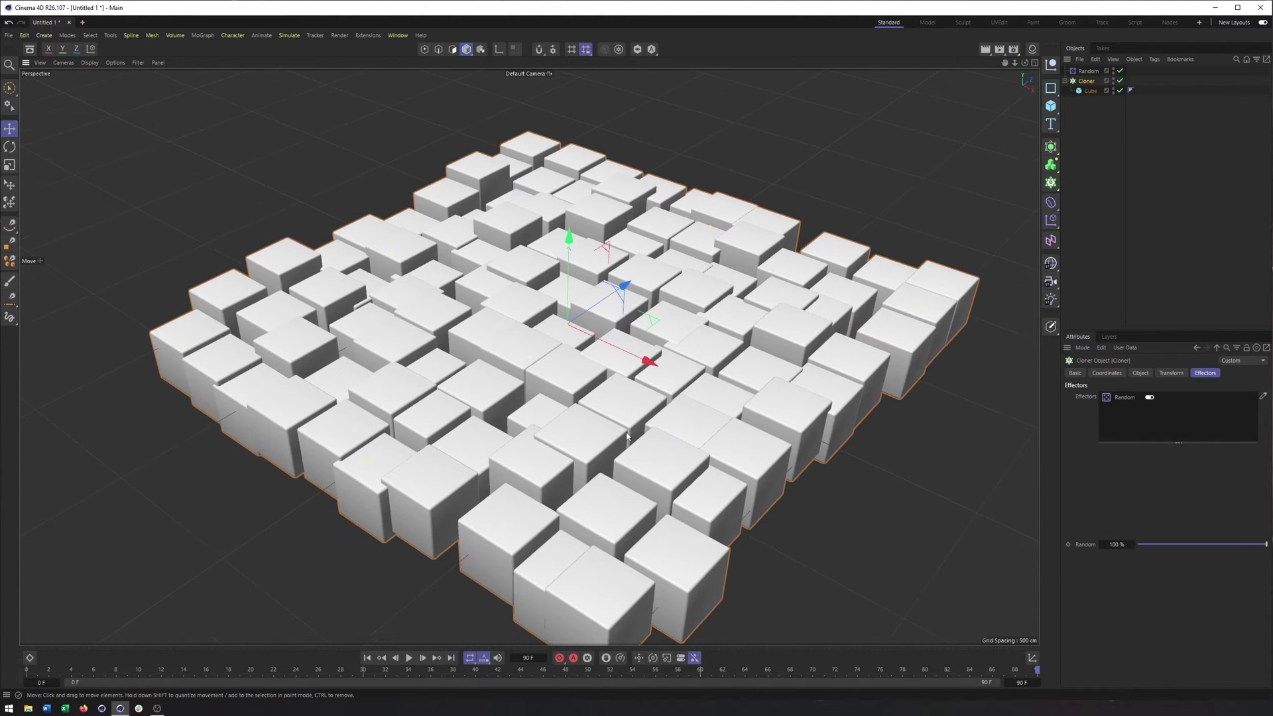
Set the Random effector's position variation to 176 cm in X and 161 cm in Y, and raise Z above 200 cm
click(1087, 71)
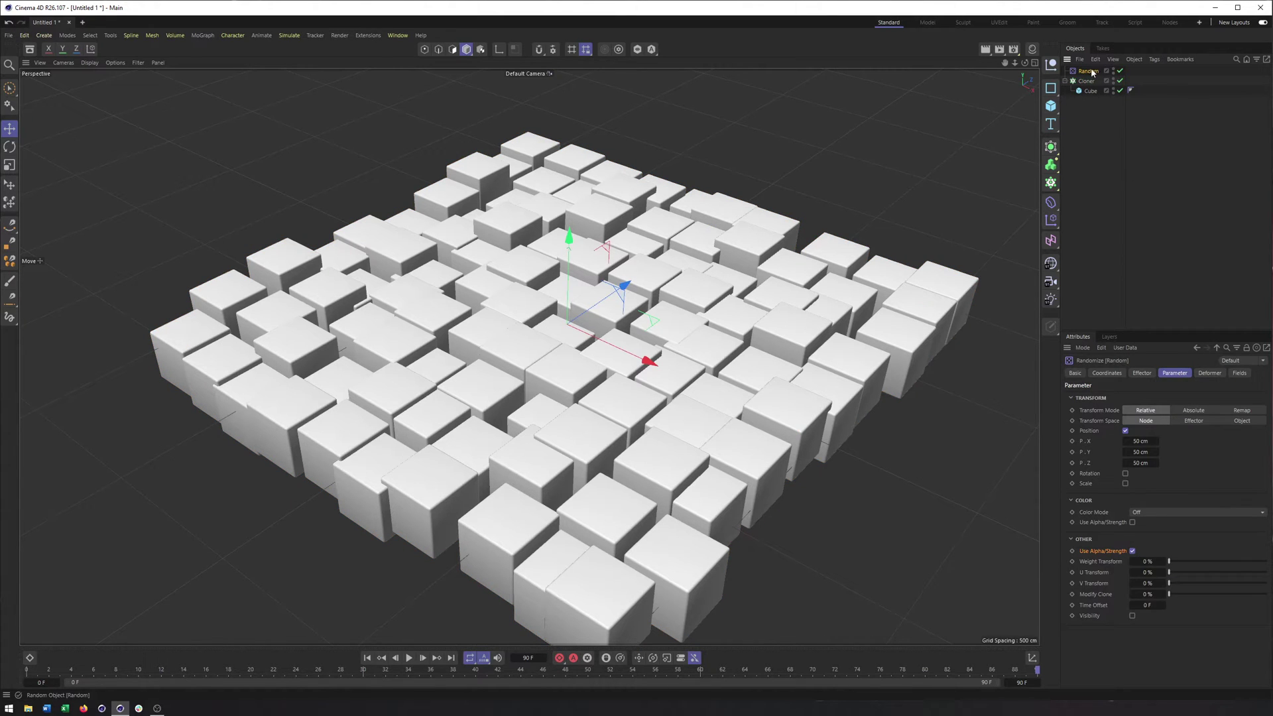
click(1125, 430)
click(1125, 431)
drag(1156, 441, 1239, 441)
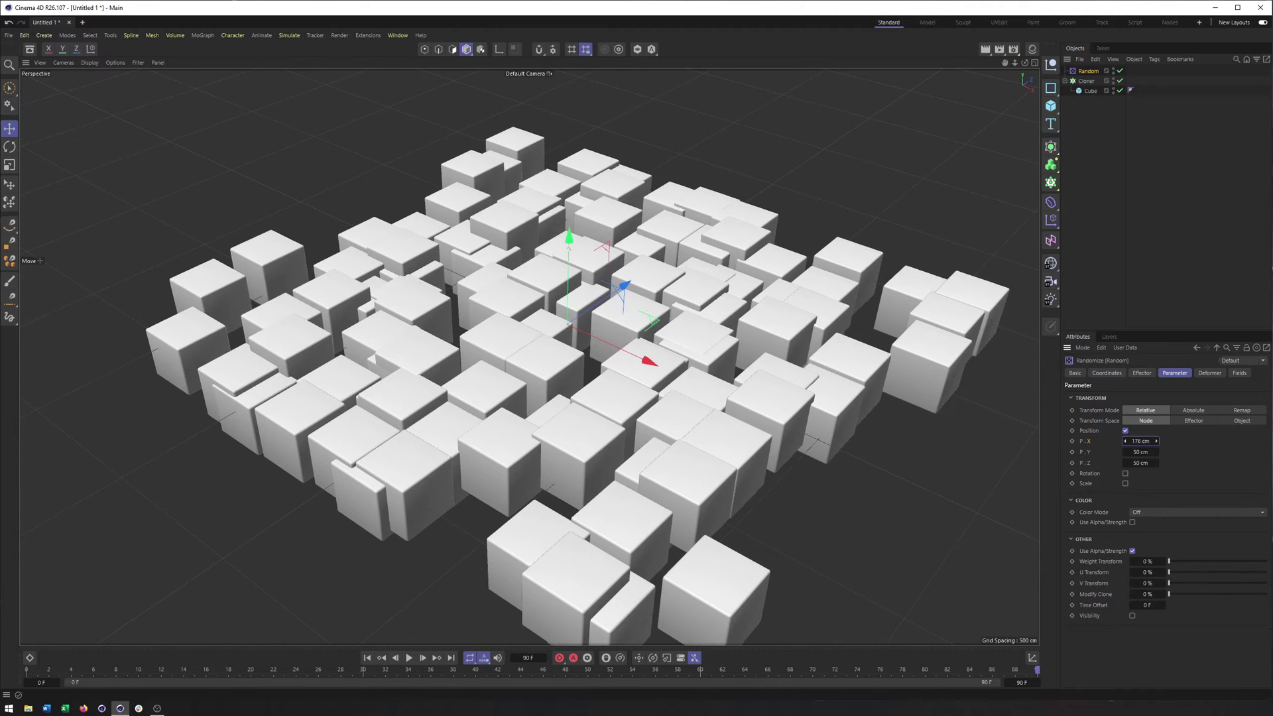
mouse_move(1156, 456)
mouse_down()
mouse_move(1142, 460)
mouse_move(1157, 472)
mouse_up()
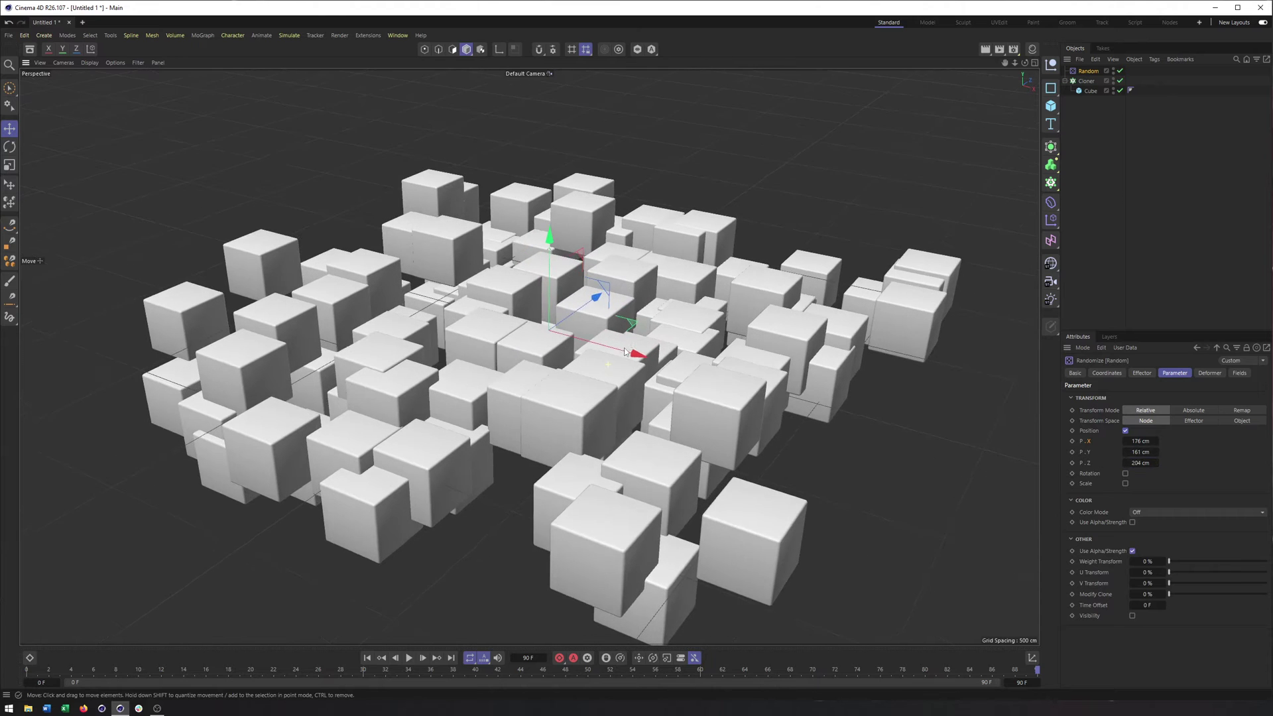
scroll(625, 352, down, 5)
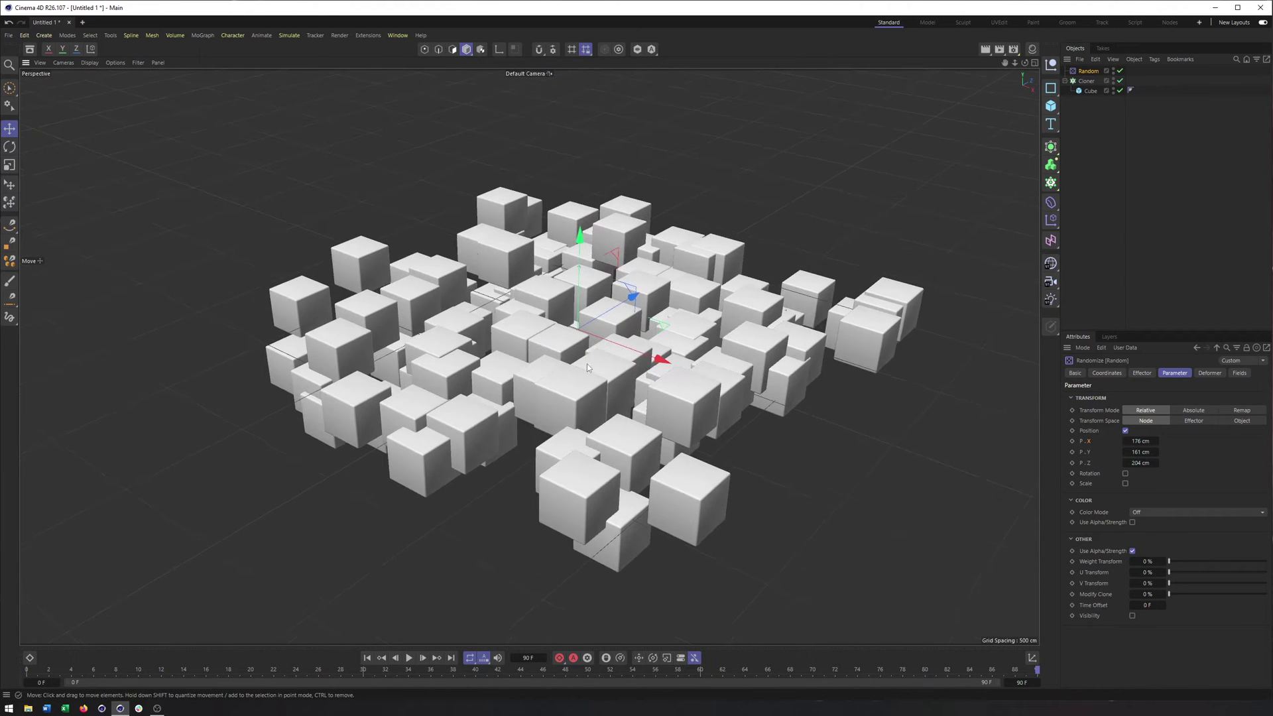
scroll(587, 363, up, 3)
double_click(1140, 441)
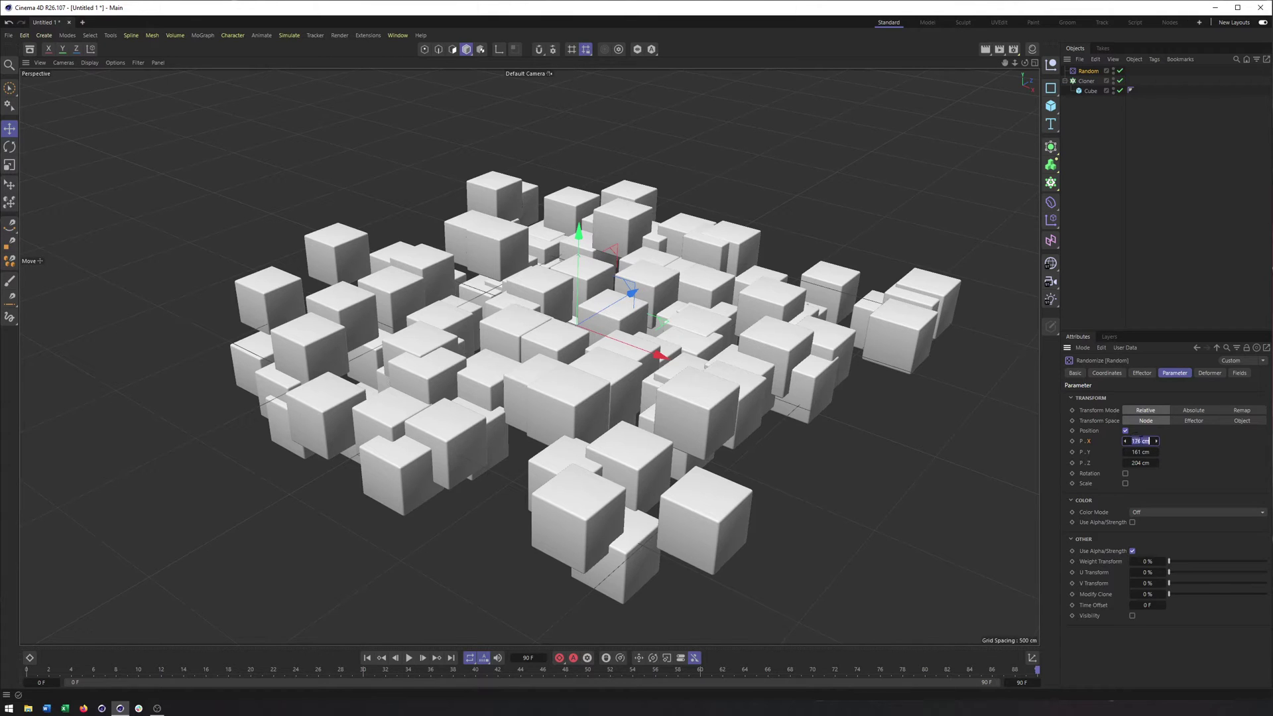
click(1140, 441)
key(Return)
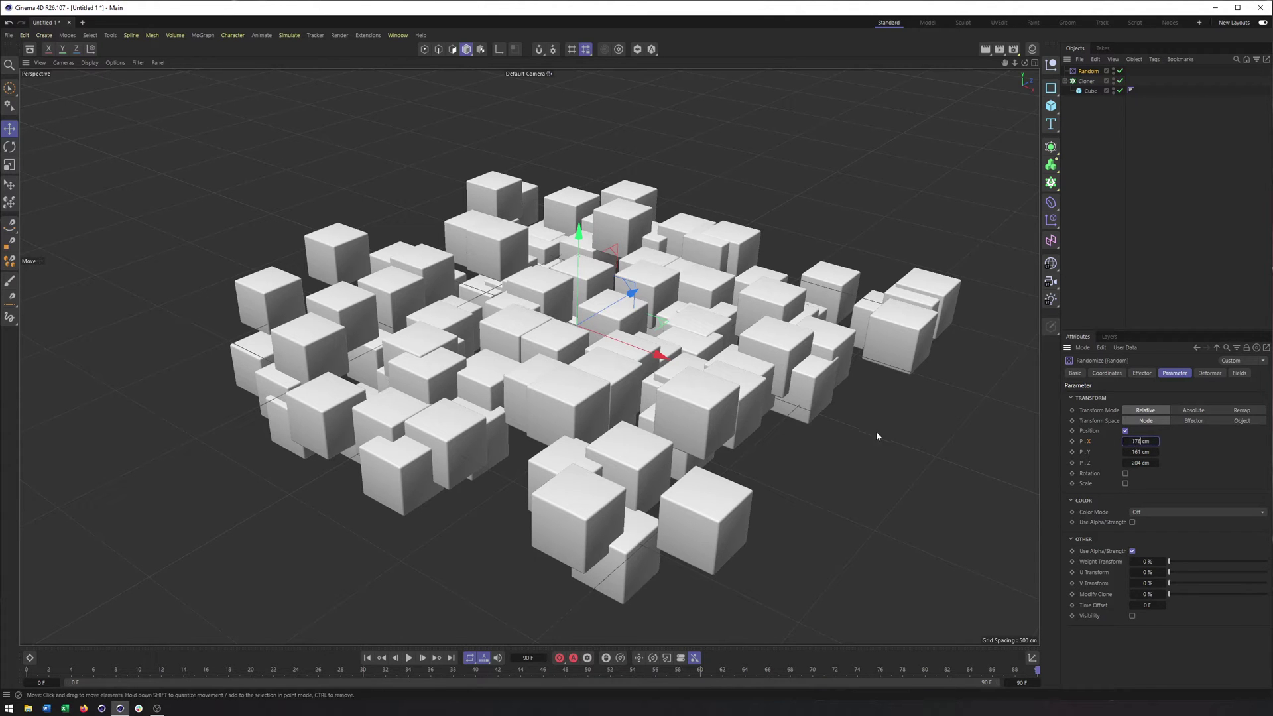
mouse_move(784, 402)
alt+mouse_down()
mouse_move(806, 409)
mouse_move(802, 397)
alt+mouse_up()
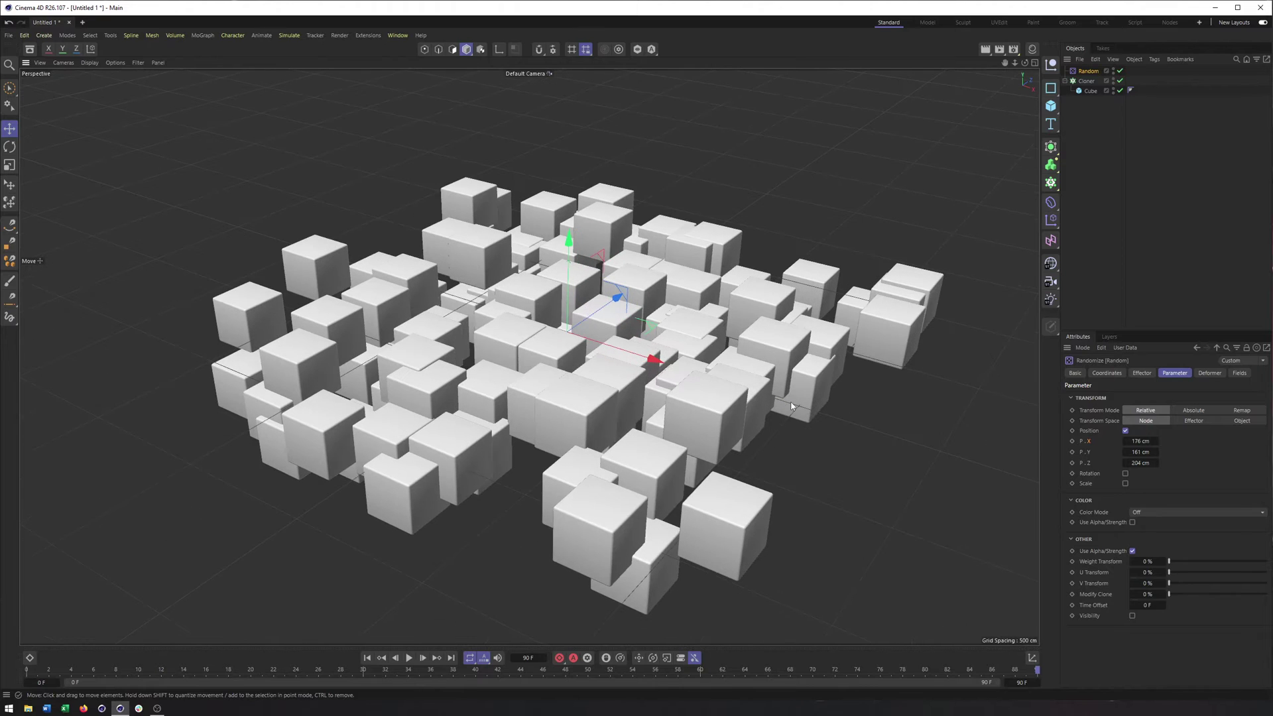
Replace the Random effector's position variation with a uniform scale variation of 0.5
click(1125, 430)
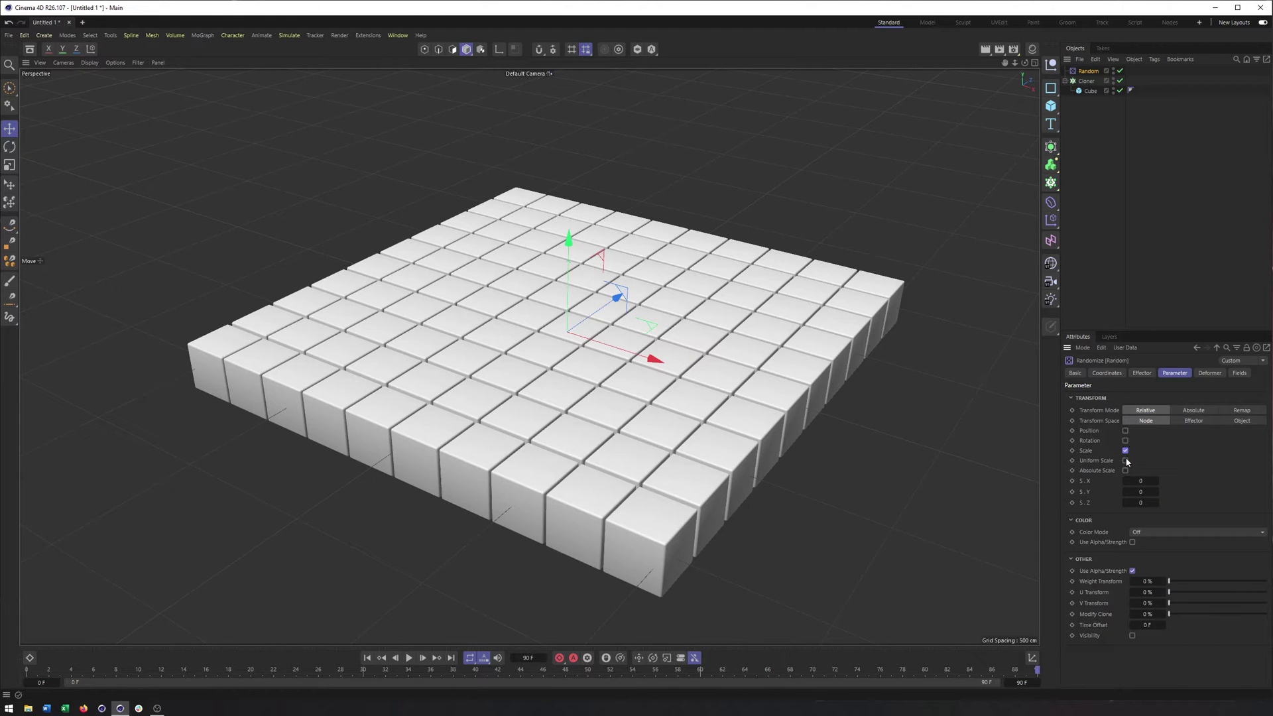
click(1125, 461)
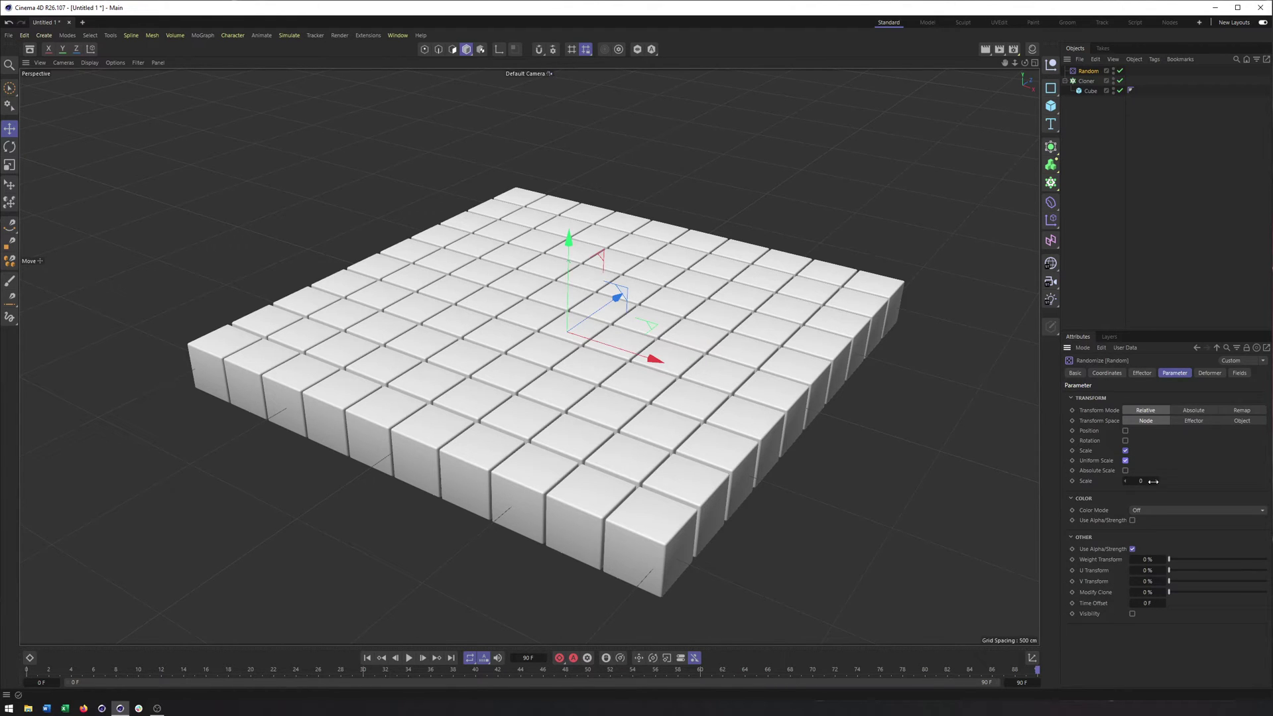
click(1150, 480)
text(0.5)
key(Return)
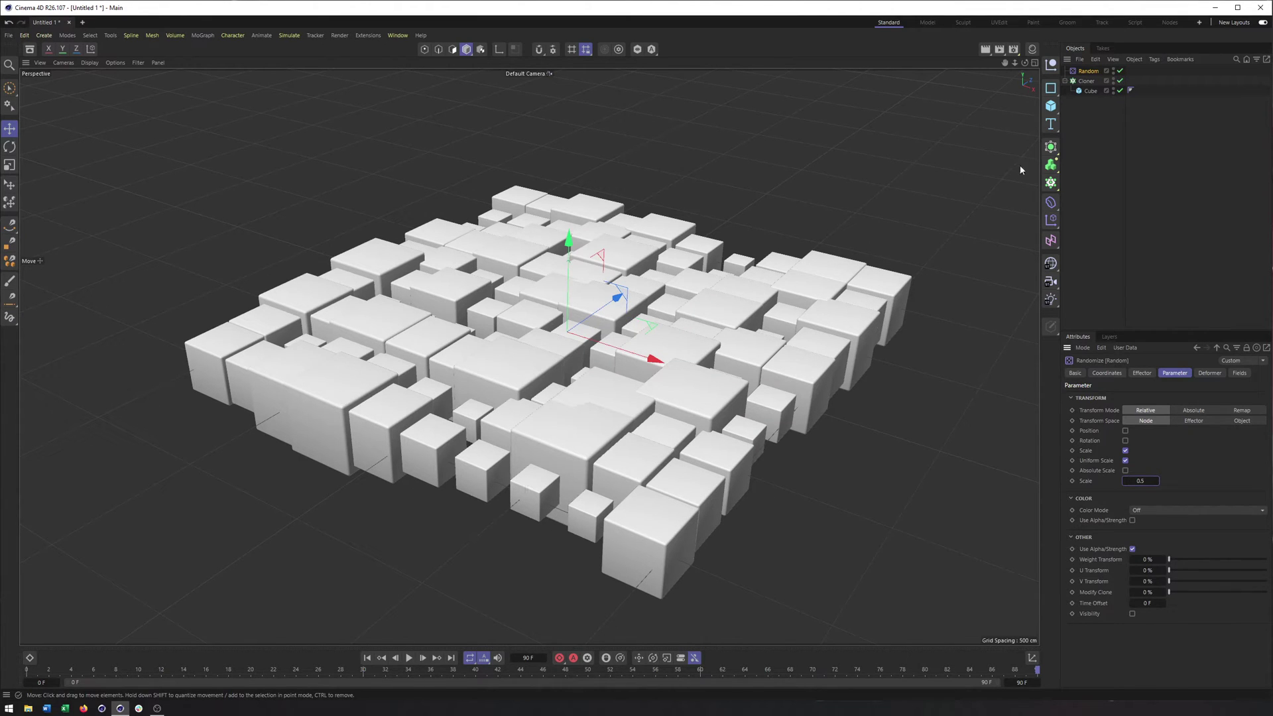
Toggle the Random effector off and on, and examine how random scaling affects the clones
click(1119, 70)
click(1120, 71)
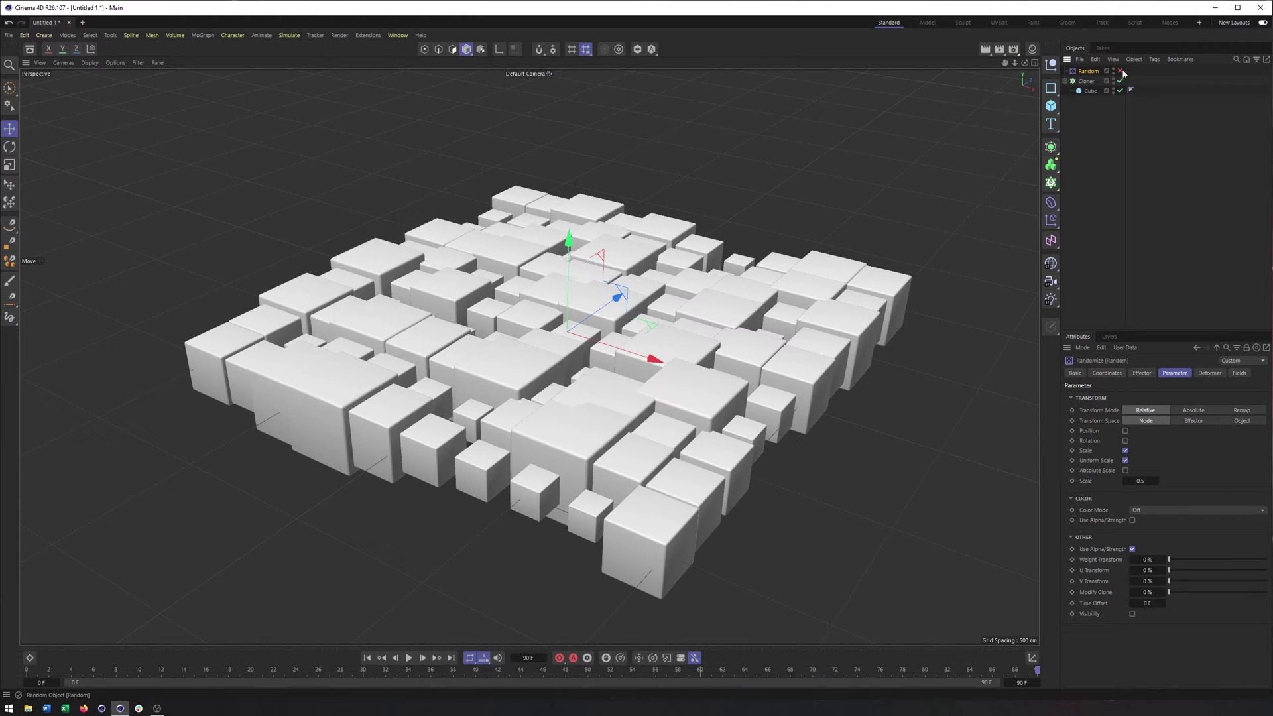
click(1120, 70)
alt+drag(541, 491, 567, 491)
alt+middle_drag(567, 491, 634, 490)
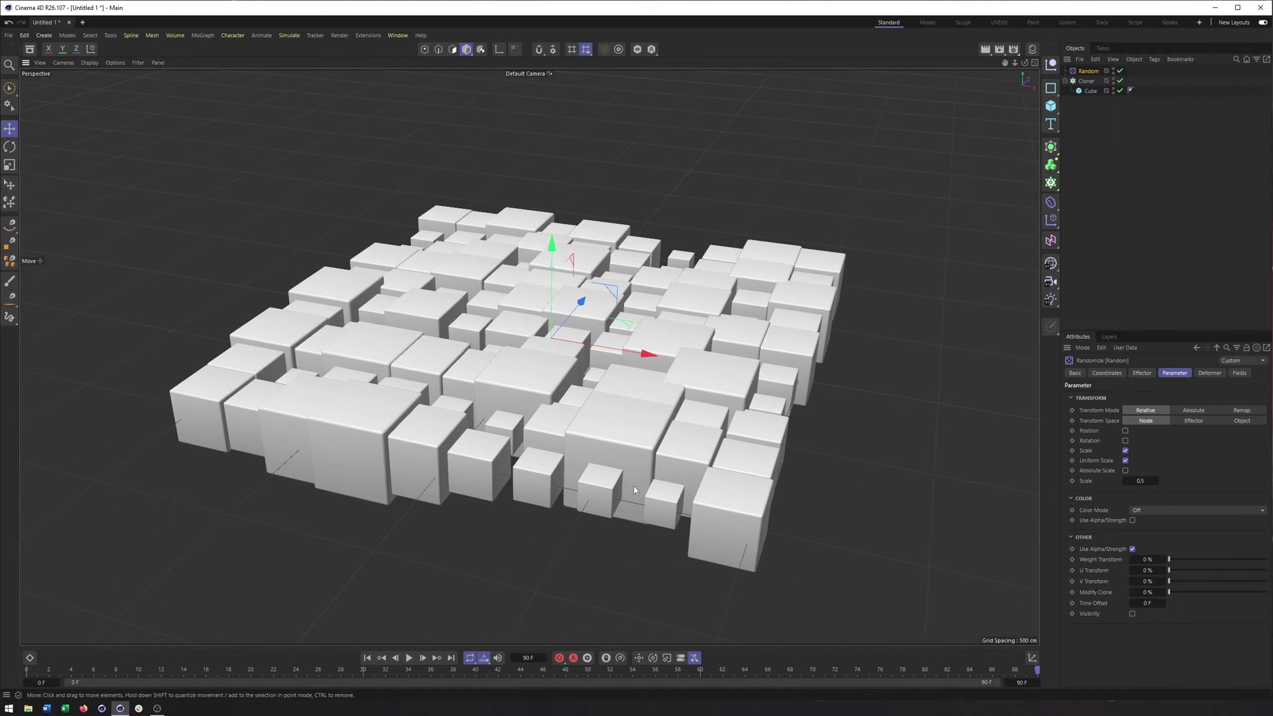
alt+drag(634, 489, 683, 491)
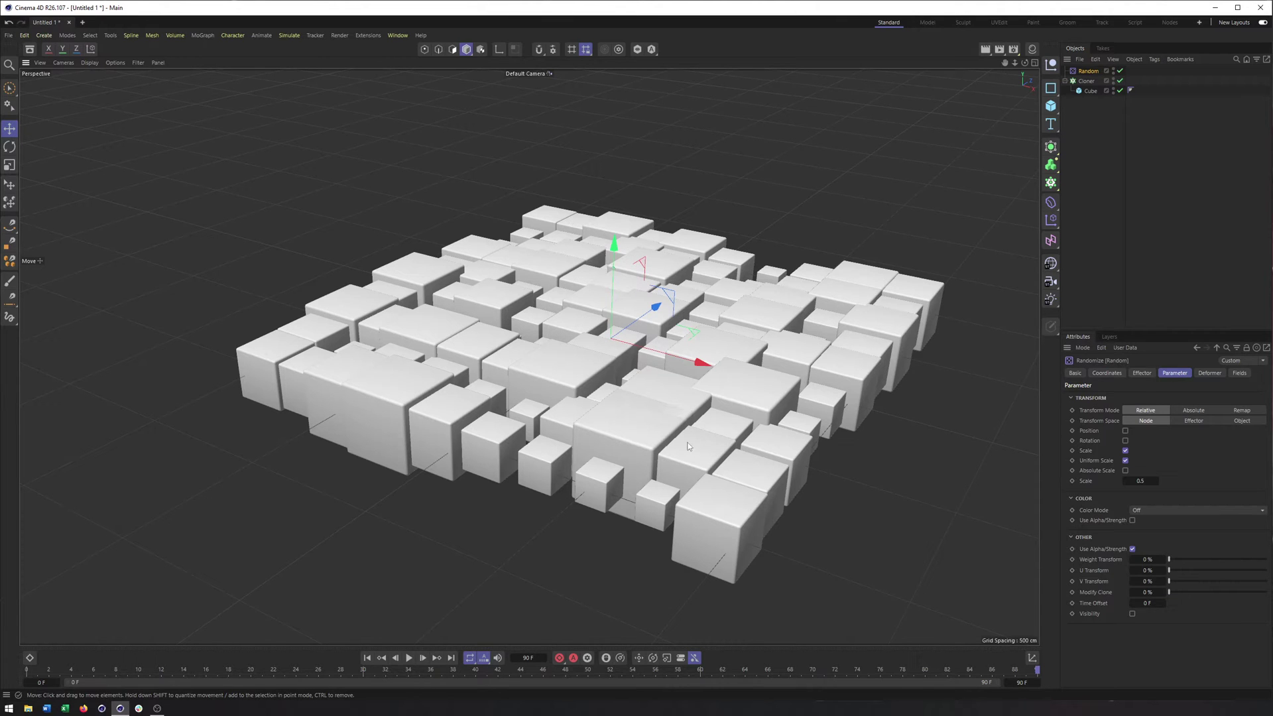
alt+drag(717, 434, 670, 433)
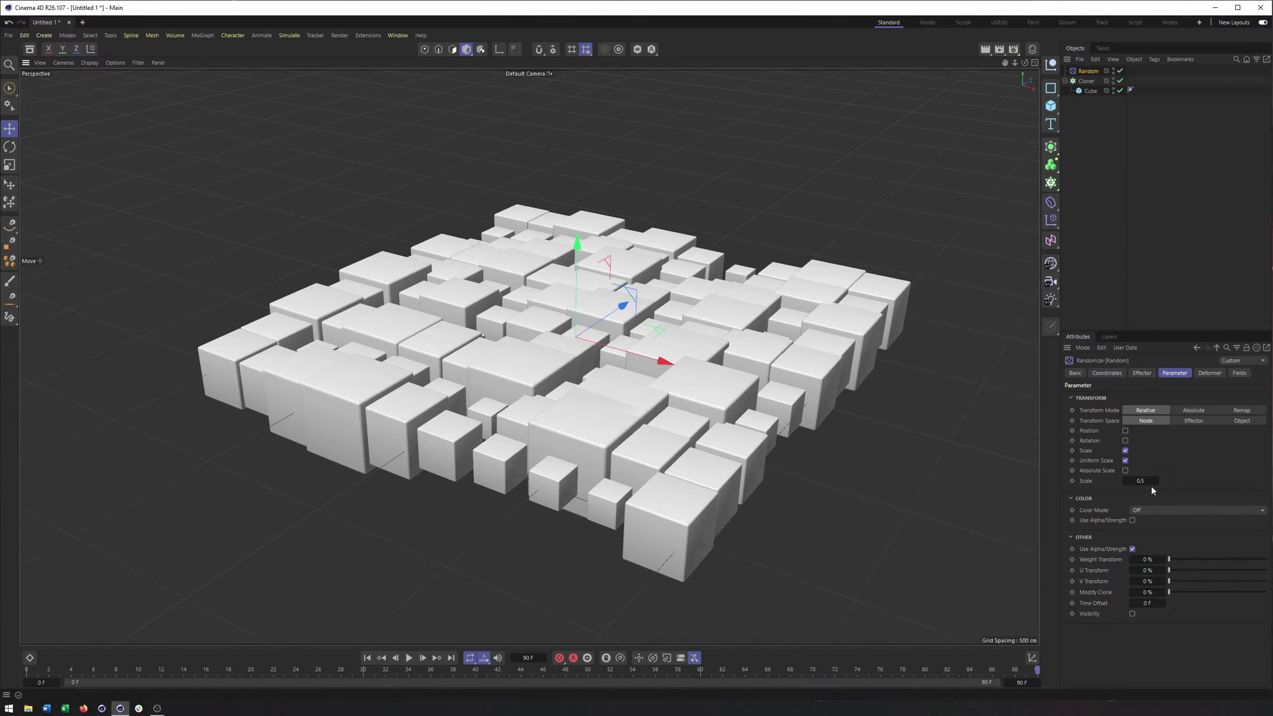
Disable the Random effector's scale variation, reactivate its position variation, and inspect the scattered clones from several angles
click(1124, 451)
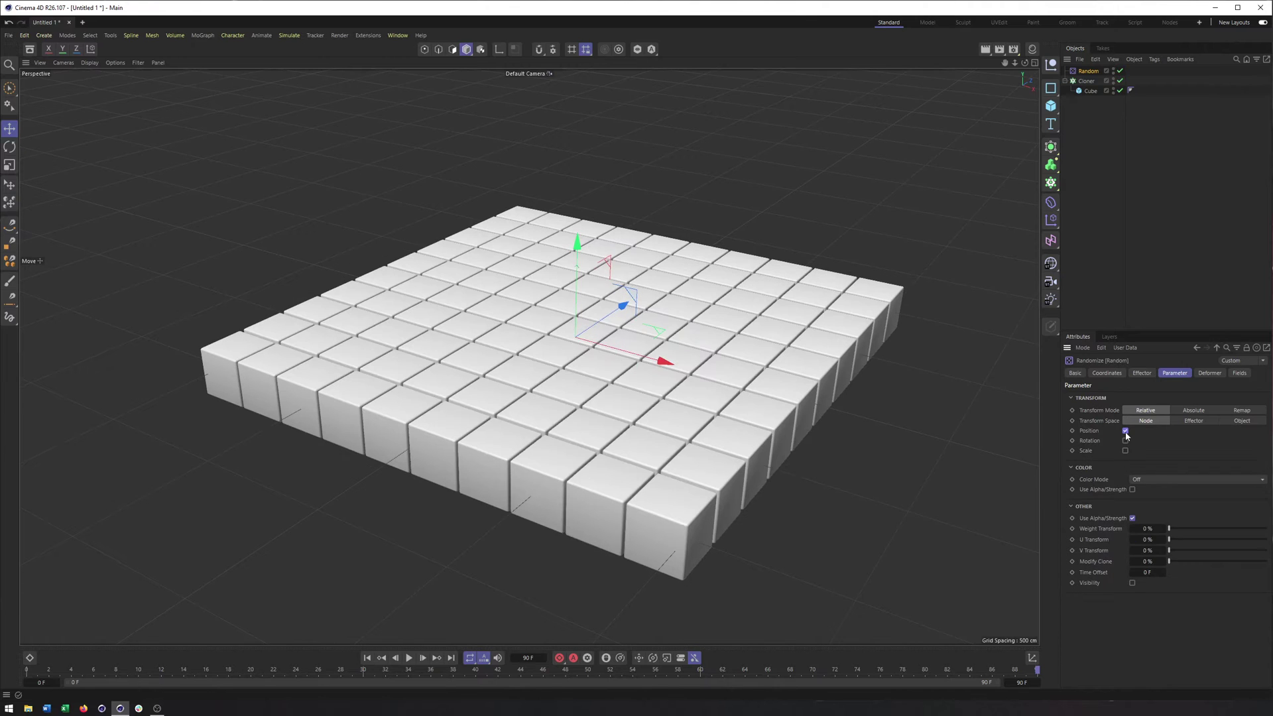
click(1125, 430)
alt+drag(802, 297, 787, 334)
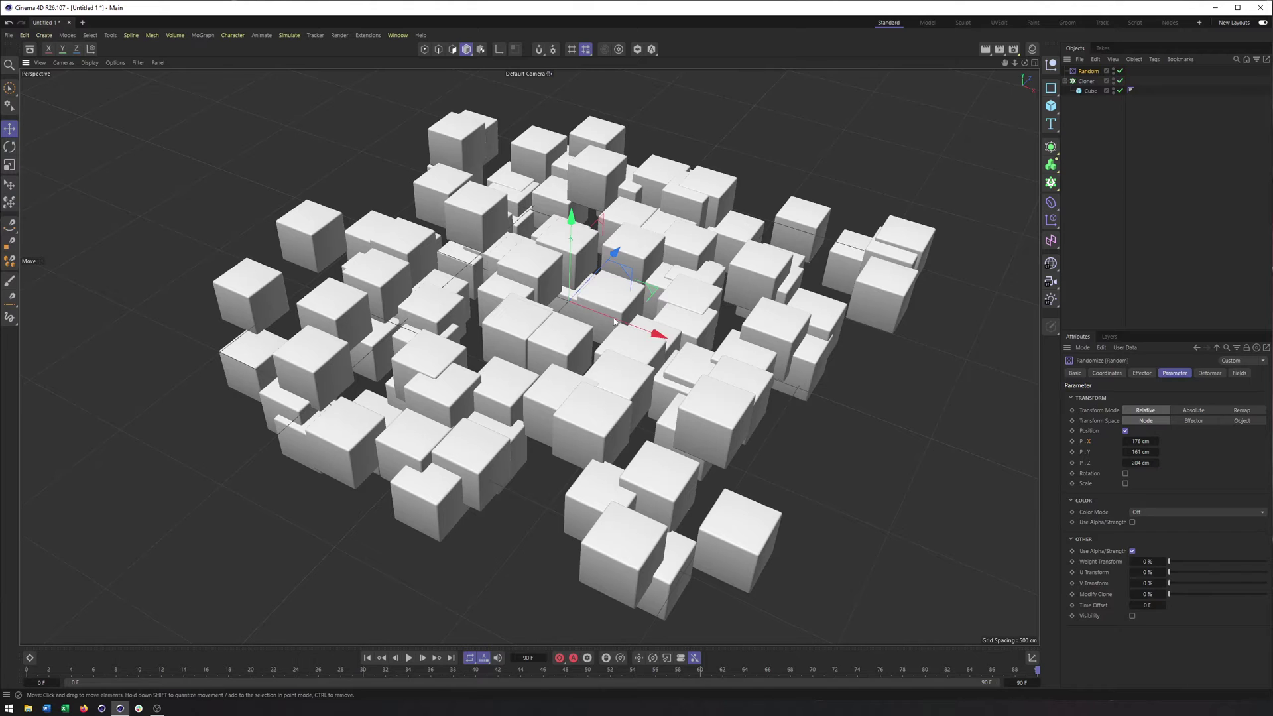
alt+drag(653, 370, 643, 358)
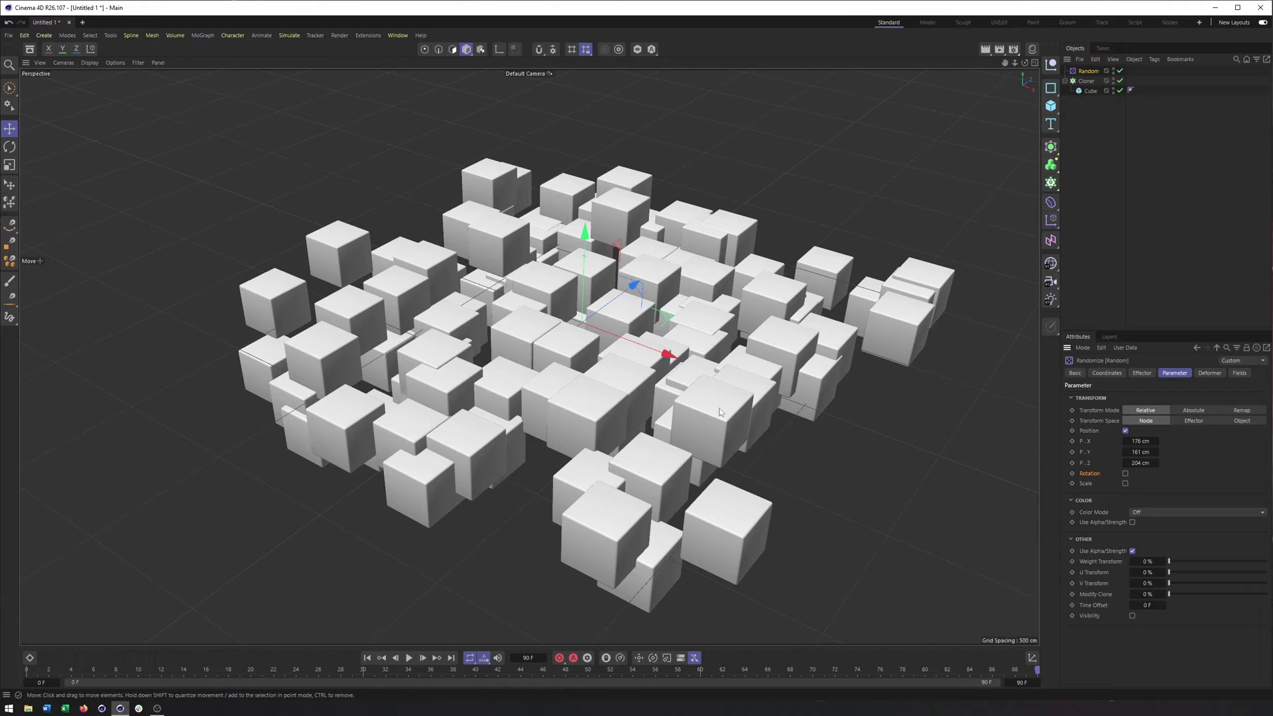
mouse_move(756, 400)
alt+right_down()
mouse_move(744, 400)
mouse_move(773, 395)
alt+right_up()
alt+drag(772, 396, 777, 394)
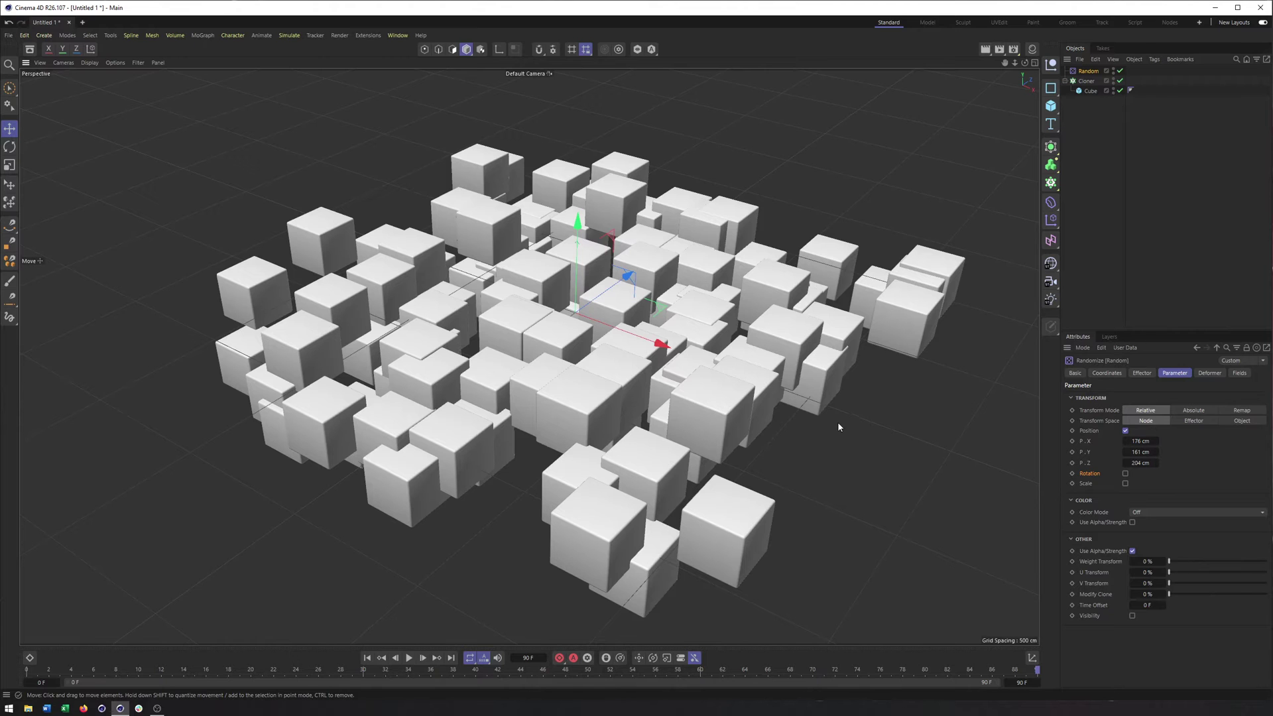
alt+middle_drag(838, 426, 647, 362)
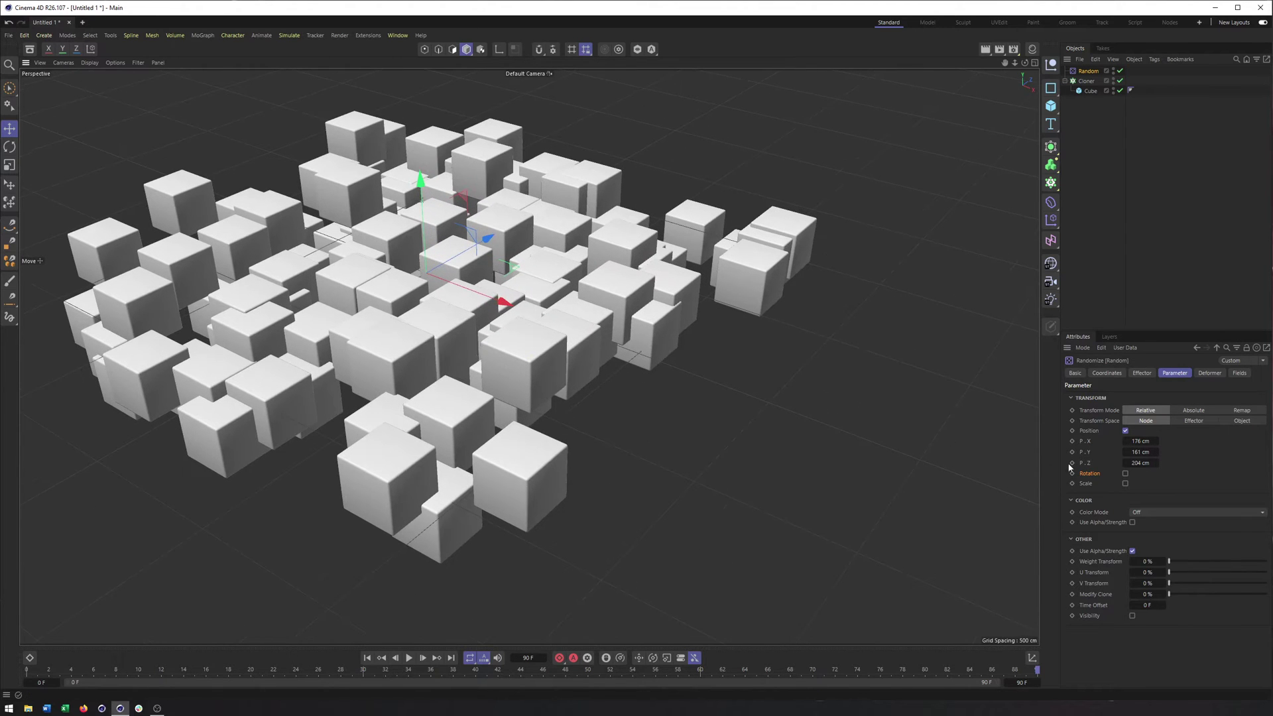
Enable the Random effector's rotation variation and set it to 45° heading, 47° pitch and 89° bank
click(1125, 475)
alt+middle_drag(534, 333, 707, 380)
drag(1153, 481, 1158, 514)
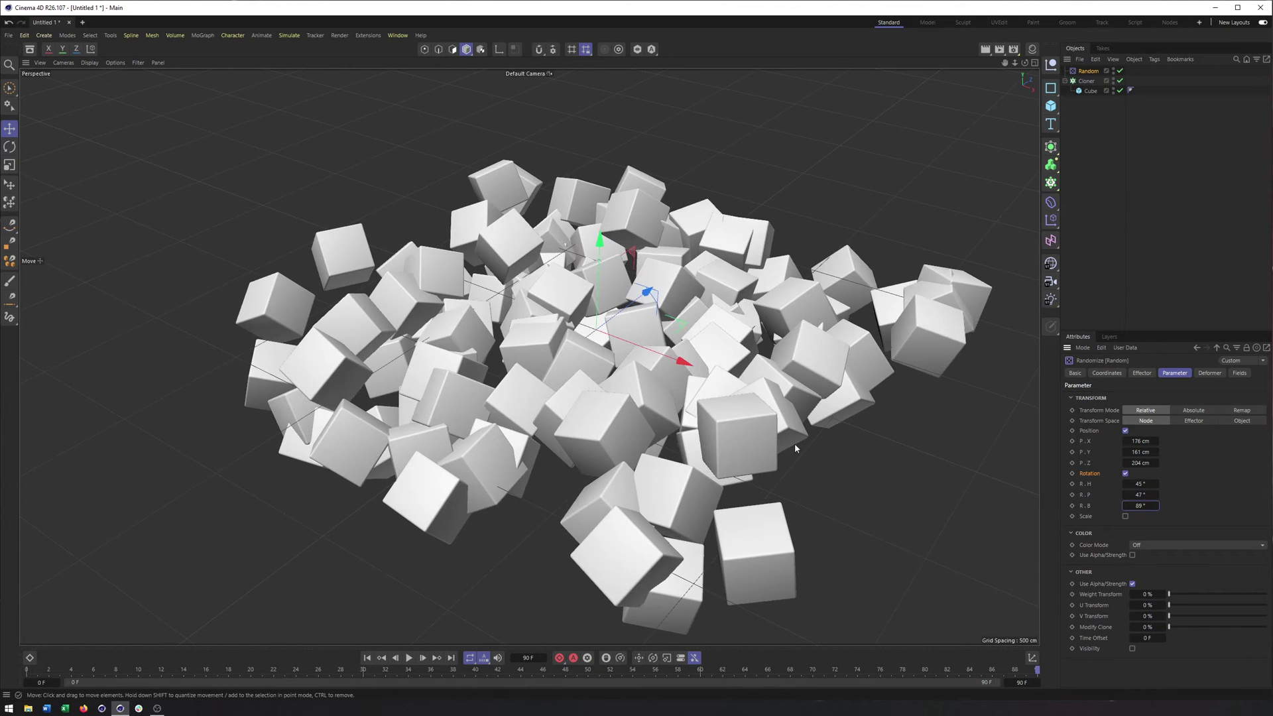
scroll(794, 442, down, 3)
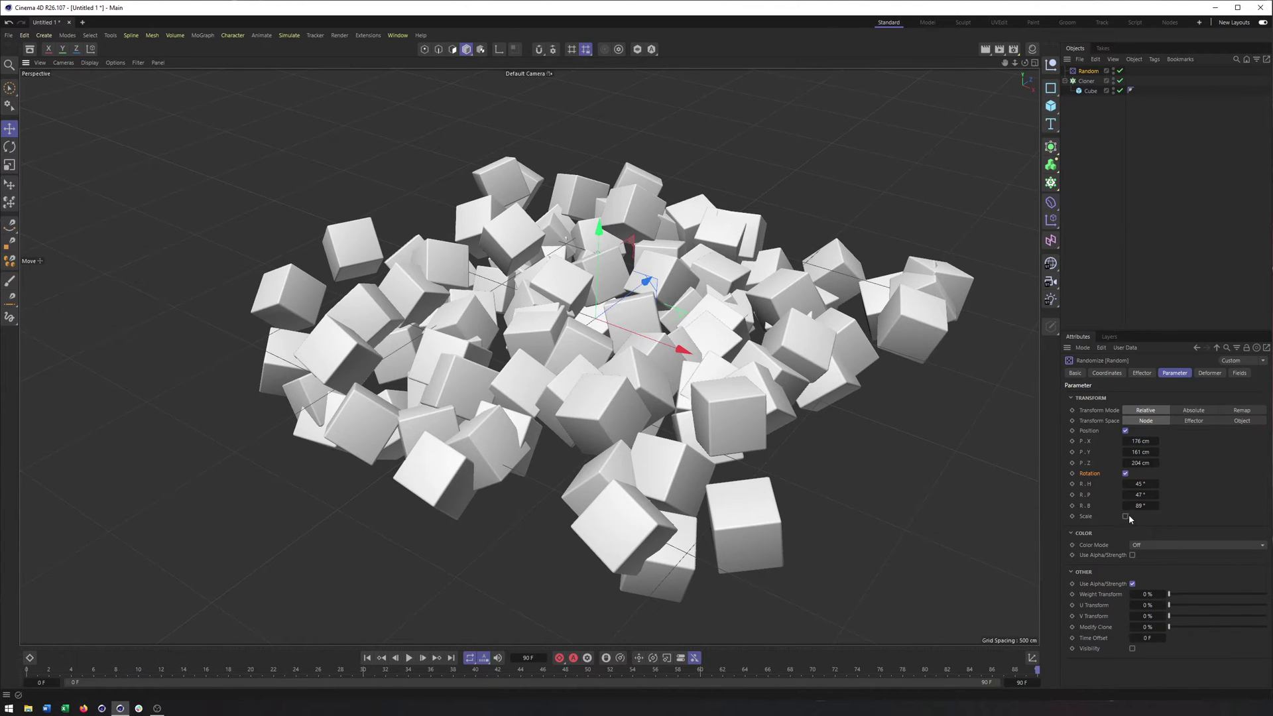
Re-enable the Random effector's scale variation as non-uniform, with X 0.48, Y 0.58 and Z 0.4, and inspect the clones
click(1126, 516)
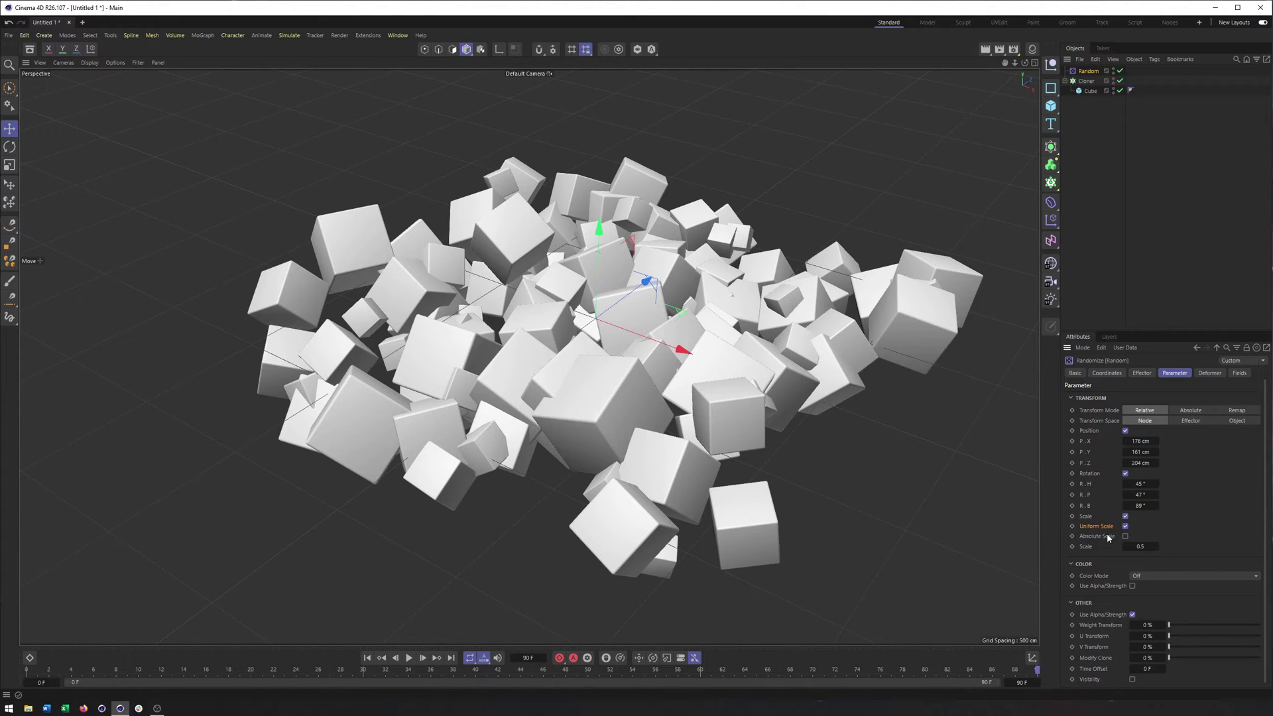
click(1140, 546)
click(1125, 527)
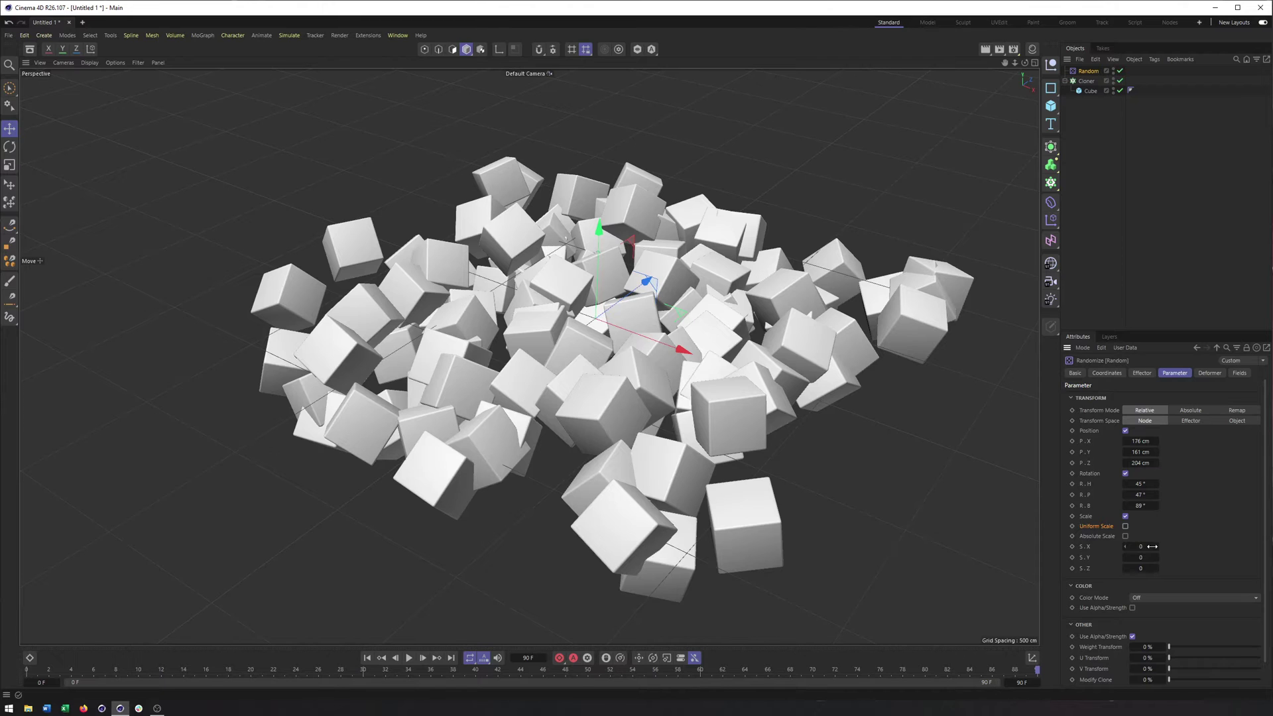
drag(1153, 546, 1158, 570)
alt+drag(701, 299, 722, 346)
drag(457, 222, 458, 241)
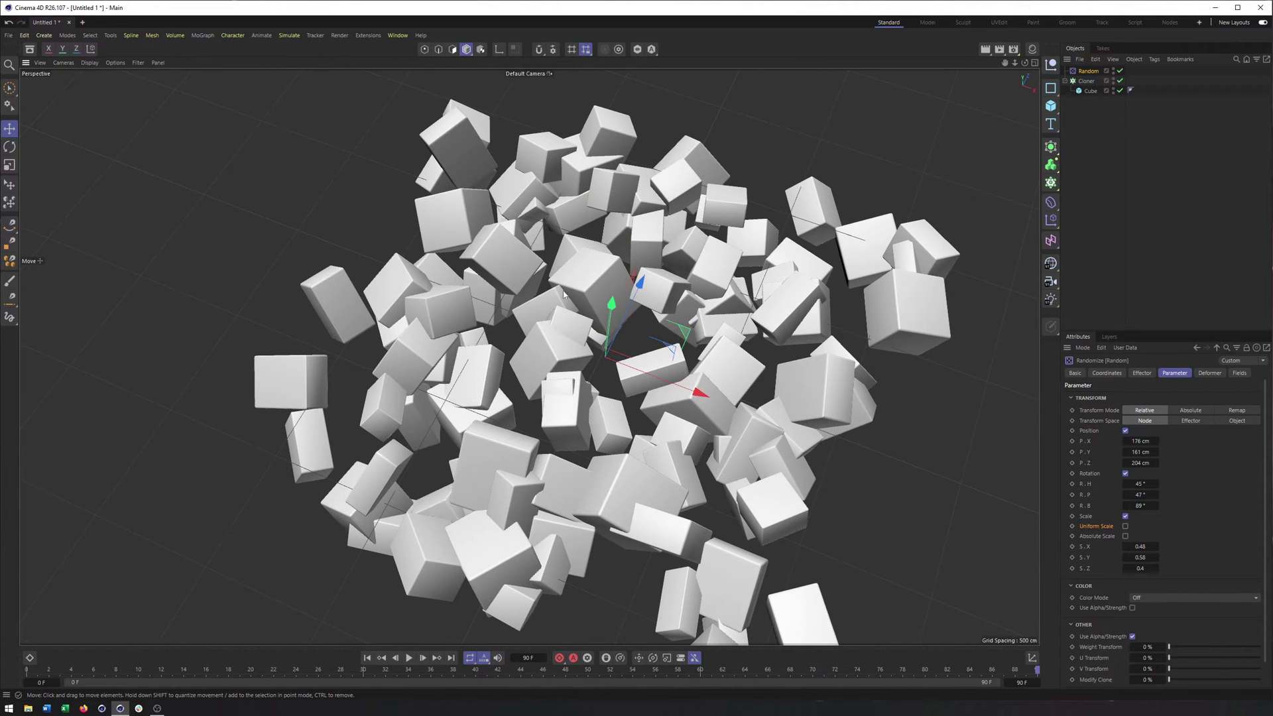
alt+middle_drag(464, 304, 401, 279)
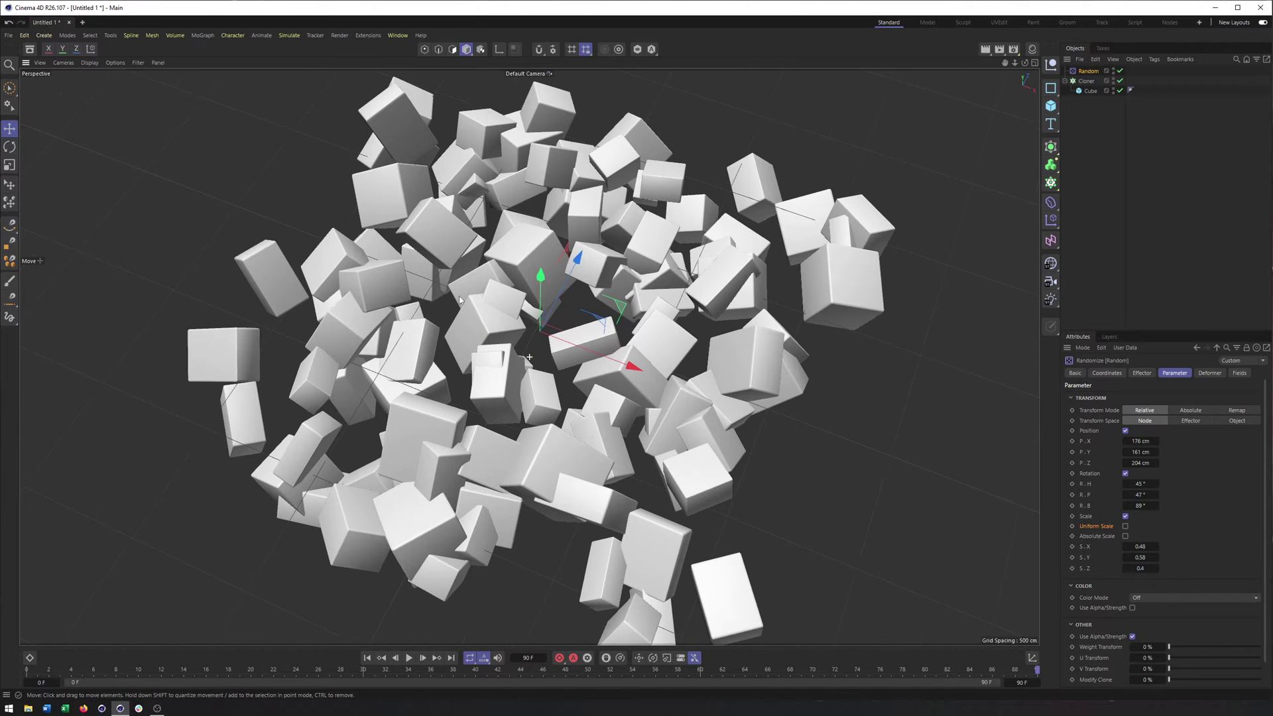
alt+drag(457, 298, 462, 290)
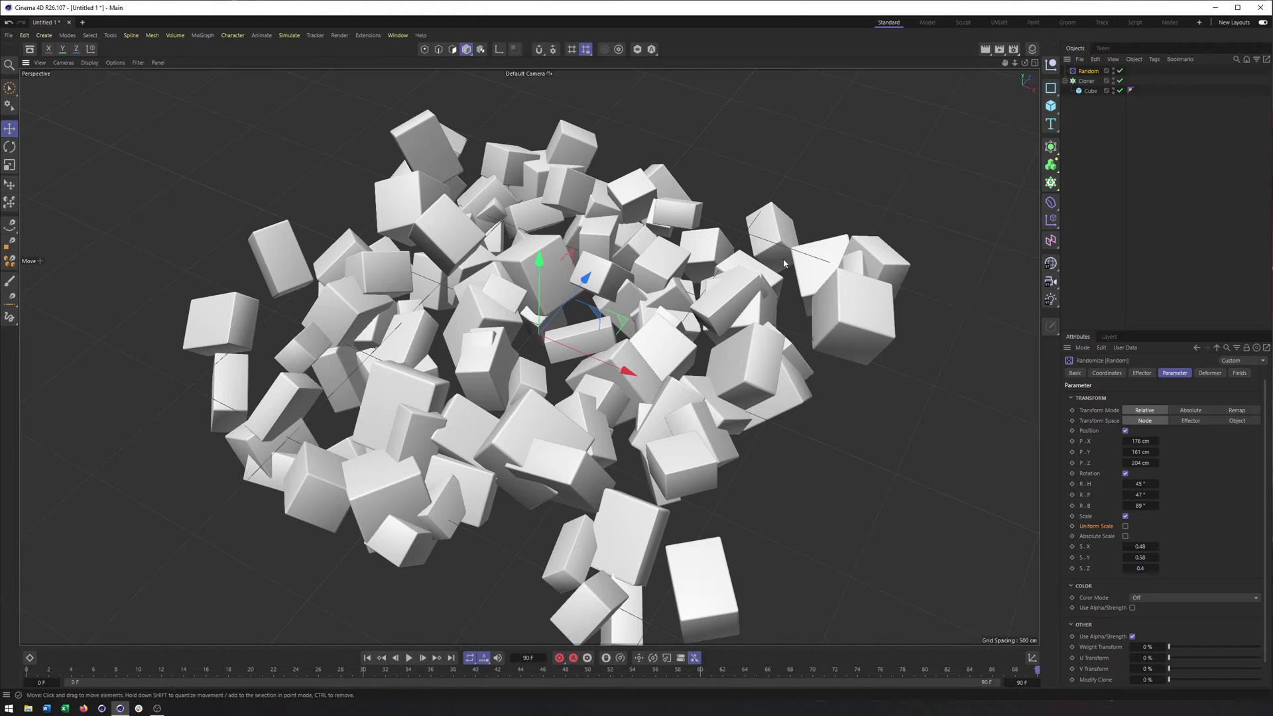
mouse_move(537, 327)
alt+mouse_down()
mouse_move(626, 362)
mouse_move(611, 363)
mouse_move(696, 300)
alt+mouse_up()
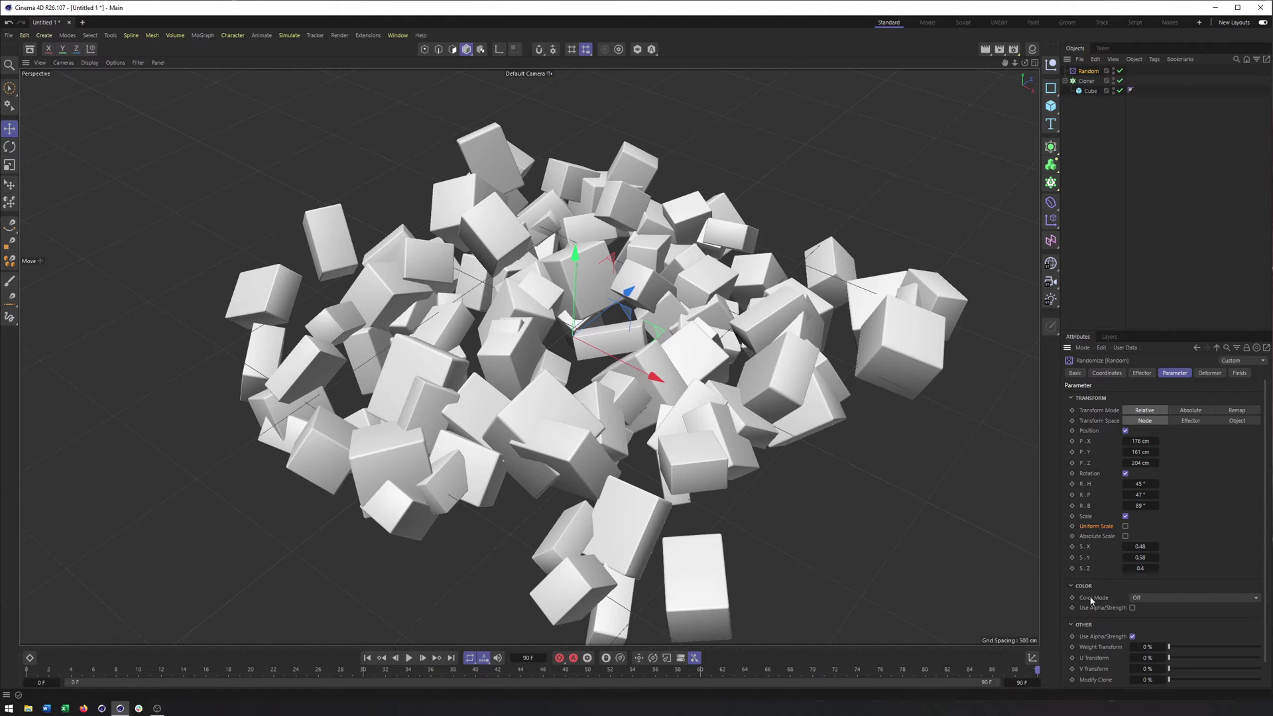
Try the Effector Color mode on the clones, and set the Random effector's color mode back to Off
click(1177, 599)
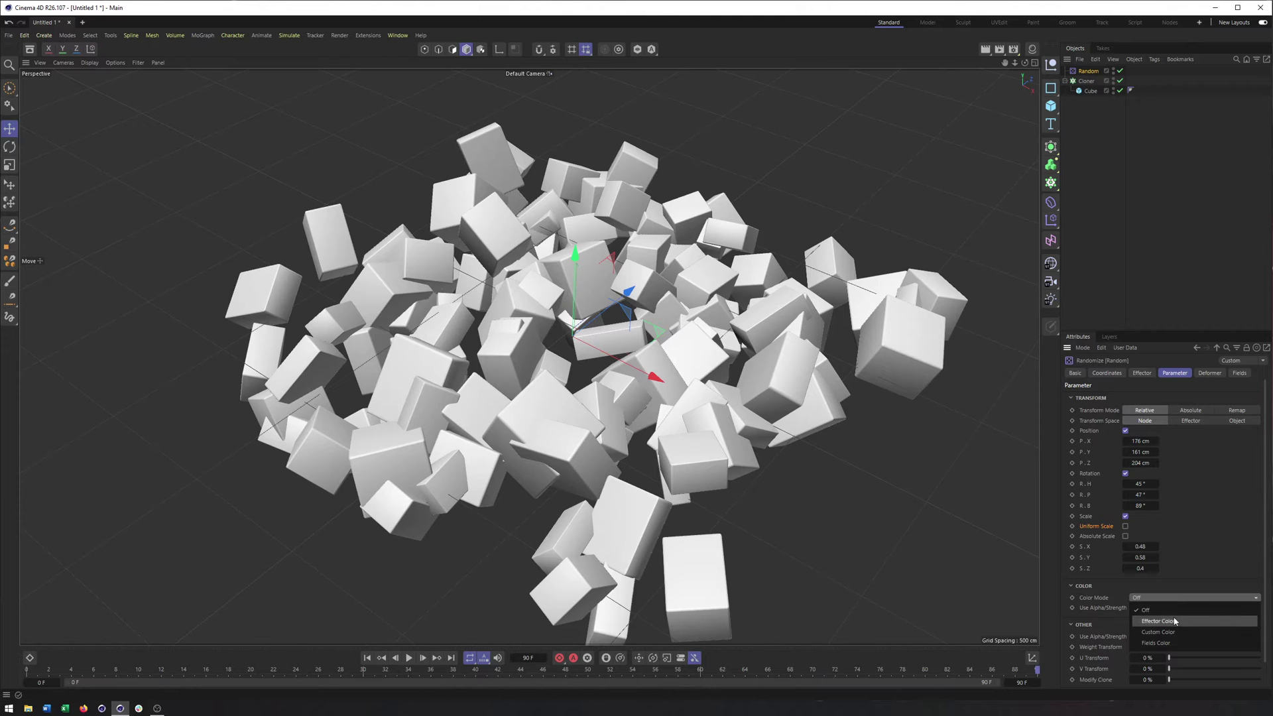
click(1174, 621)
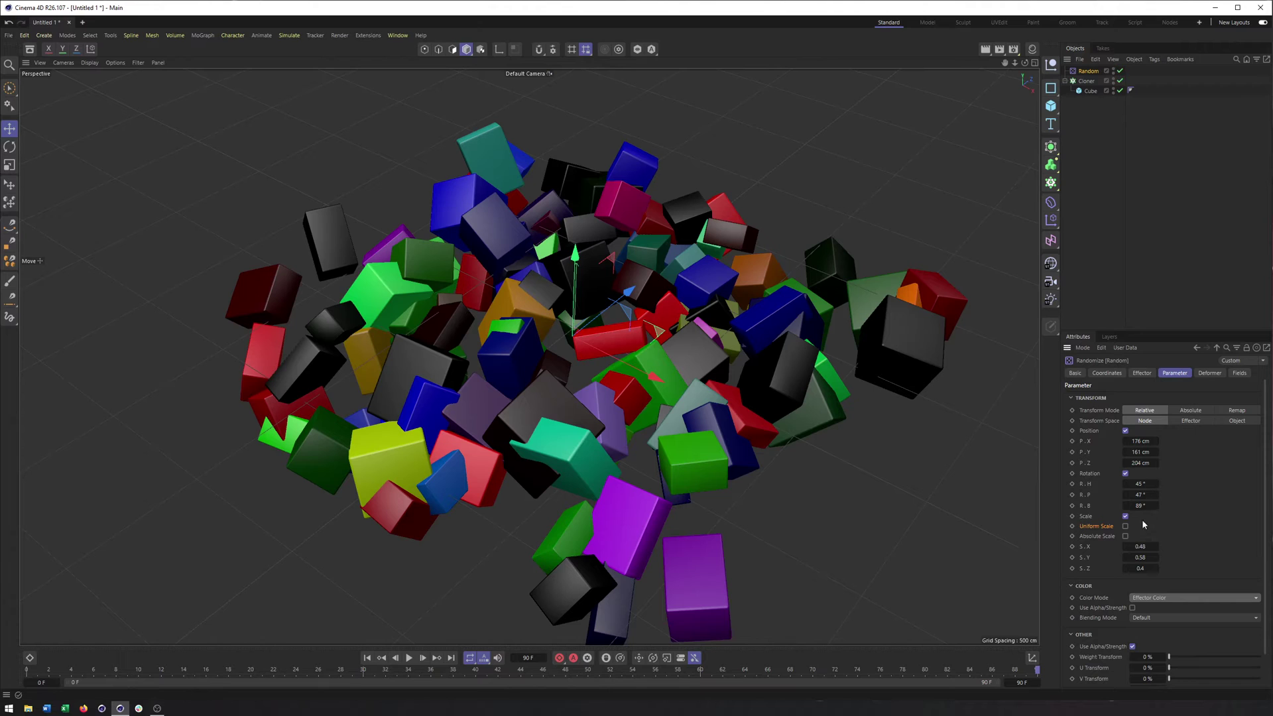
click(1151, 599)
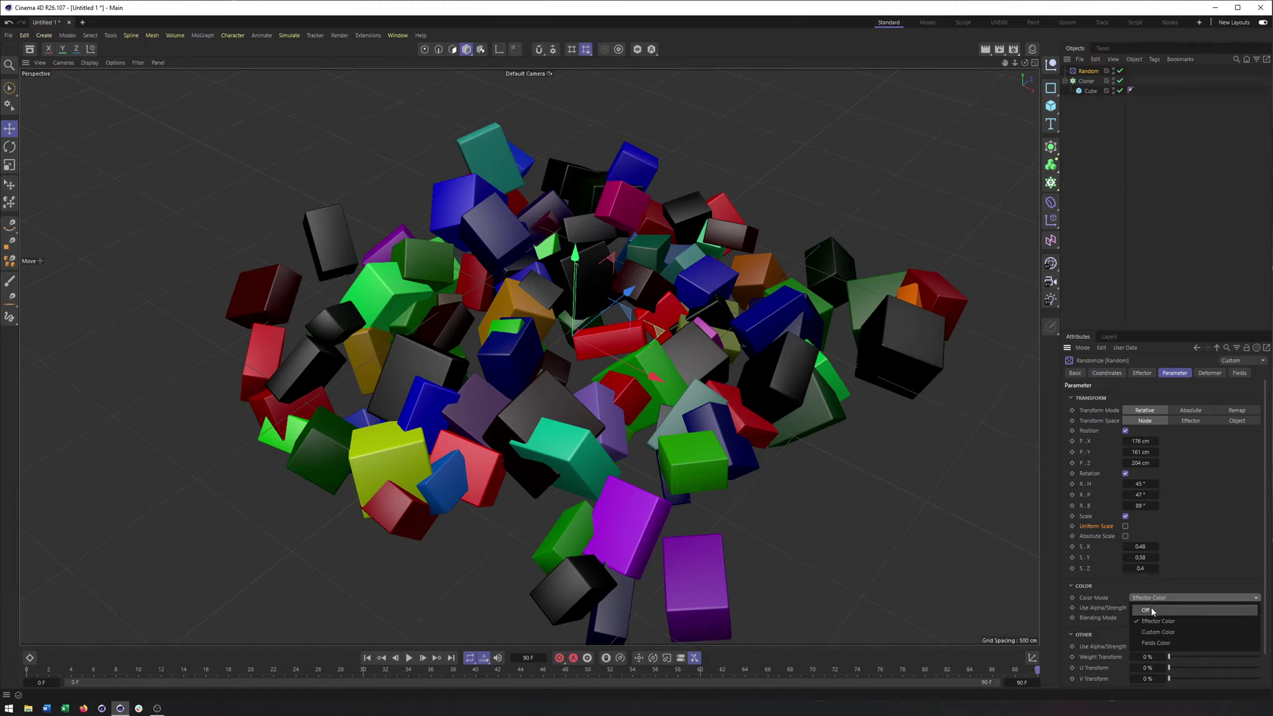
click(1150, 610)
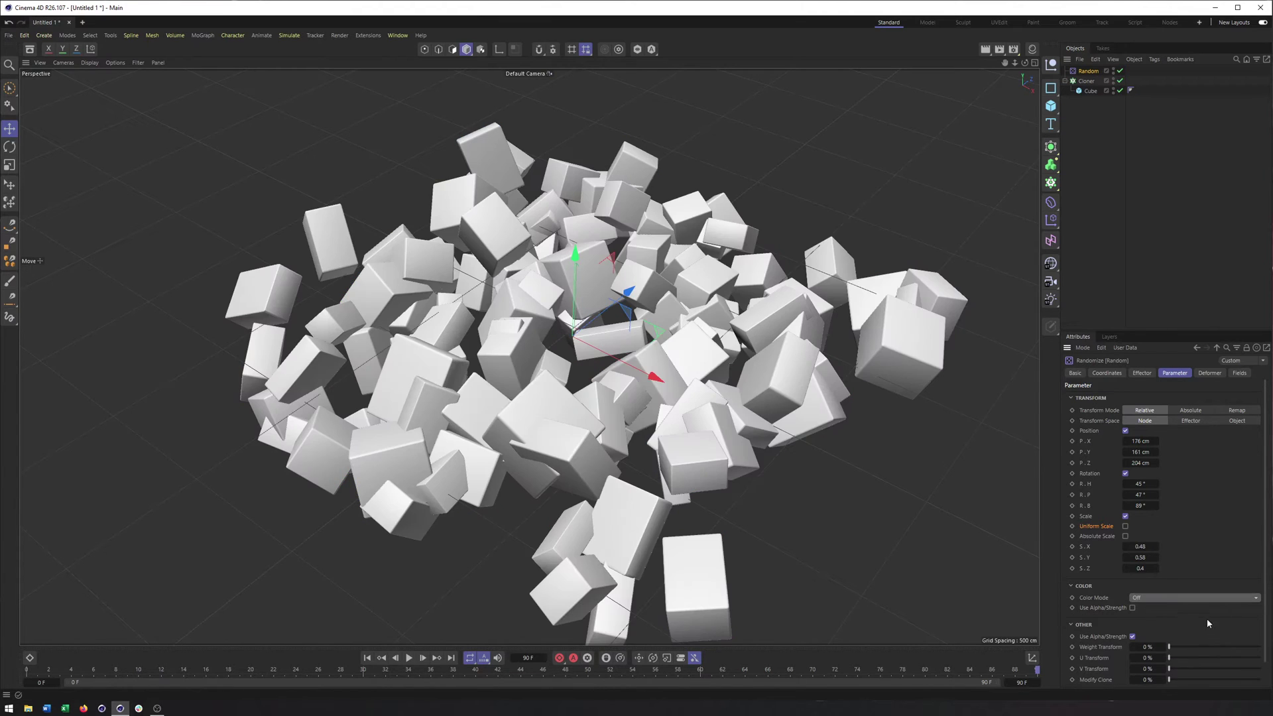
Vary the Random effector's strength, return it to 100%, and reveal its minimum and maximum settings
click(1142, 373)
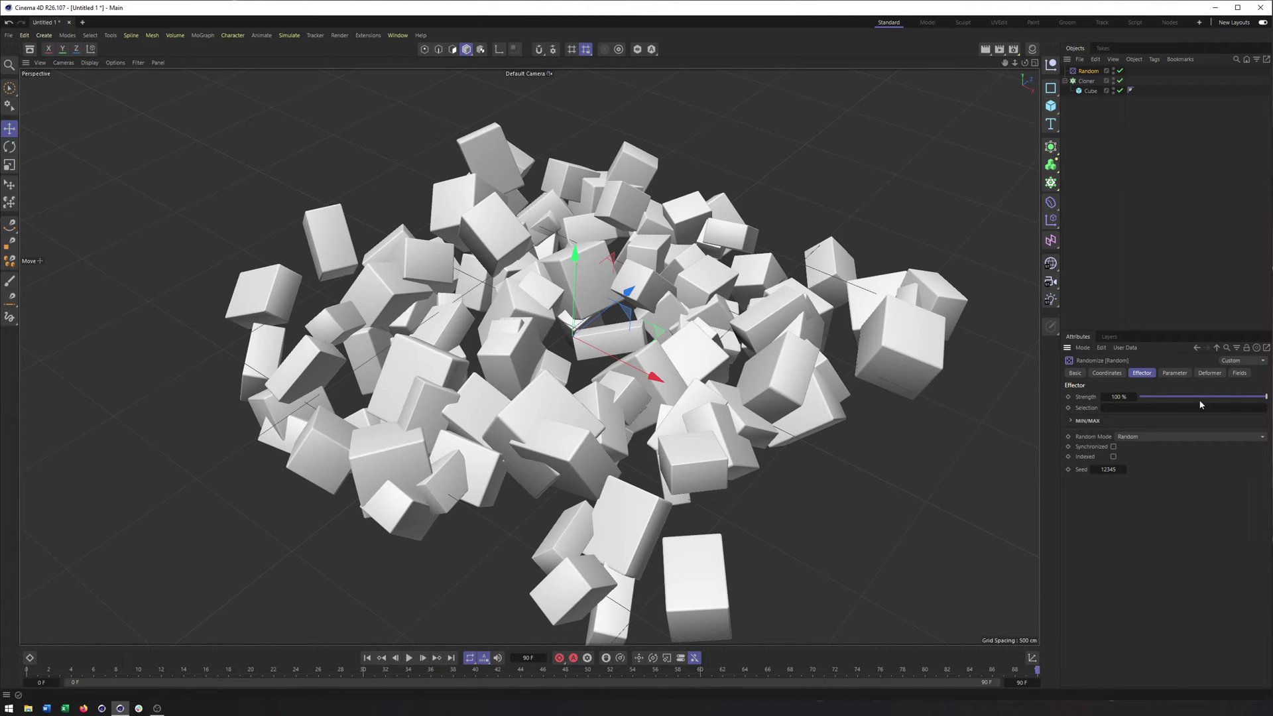
drag(1234, 396, 1268, 398)
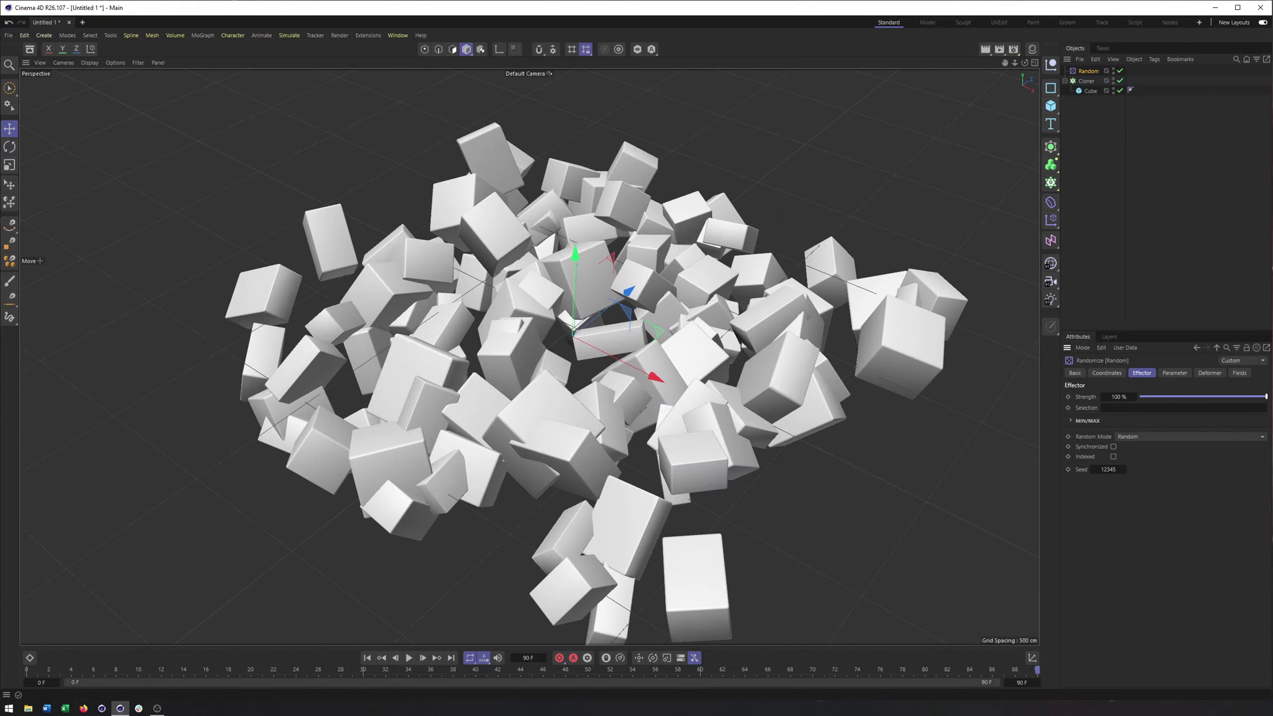
click(1070, 421)
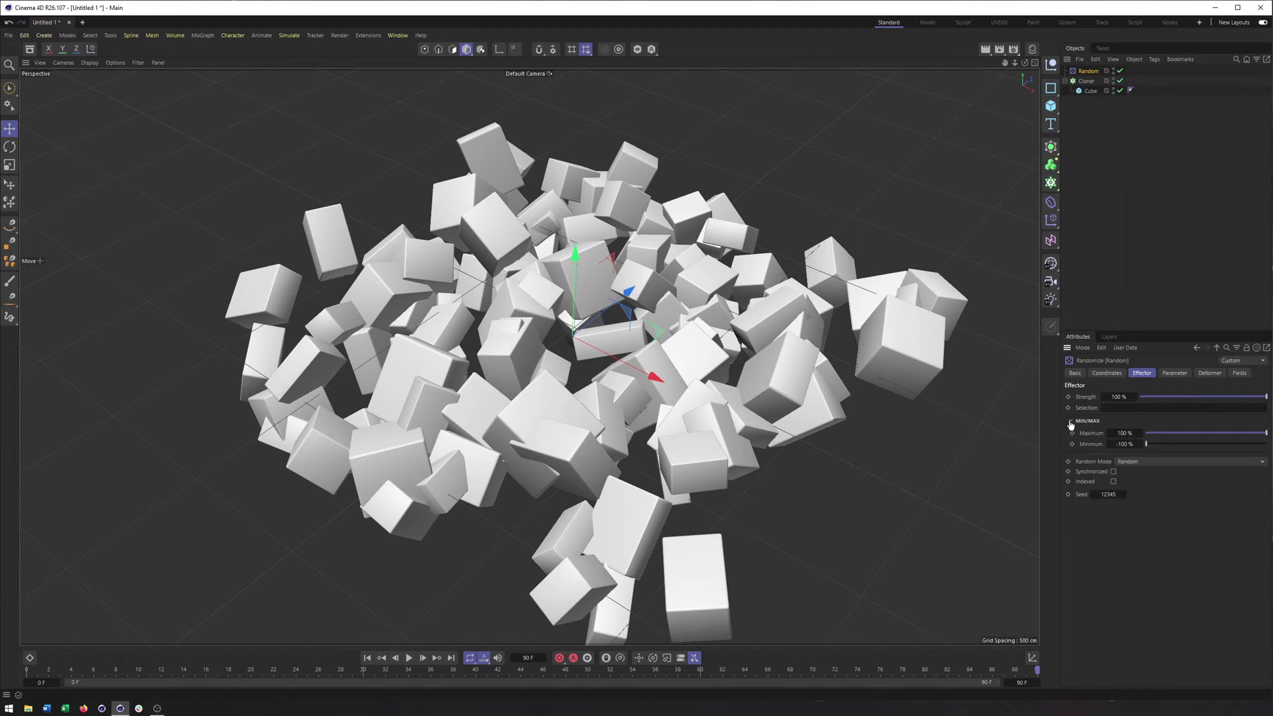
Disable the Random effector's position and rotation variation, and return the scale variation to a uniform 0.5
click(1173, 373)
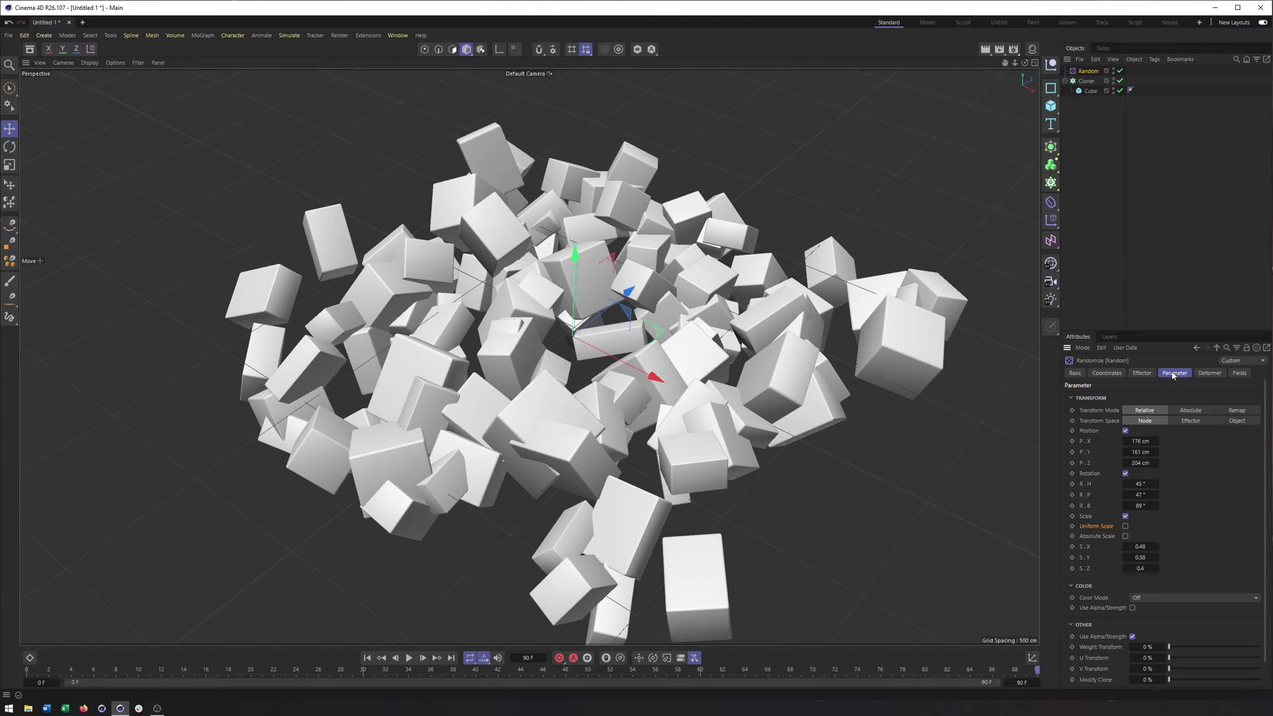
click(1125, 431)
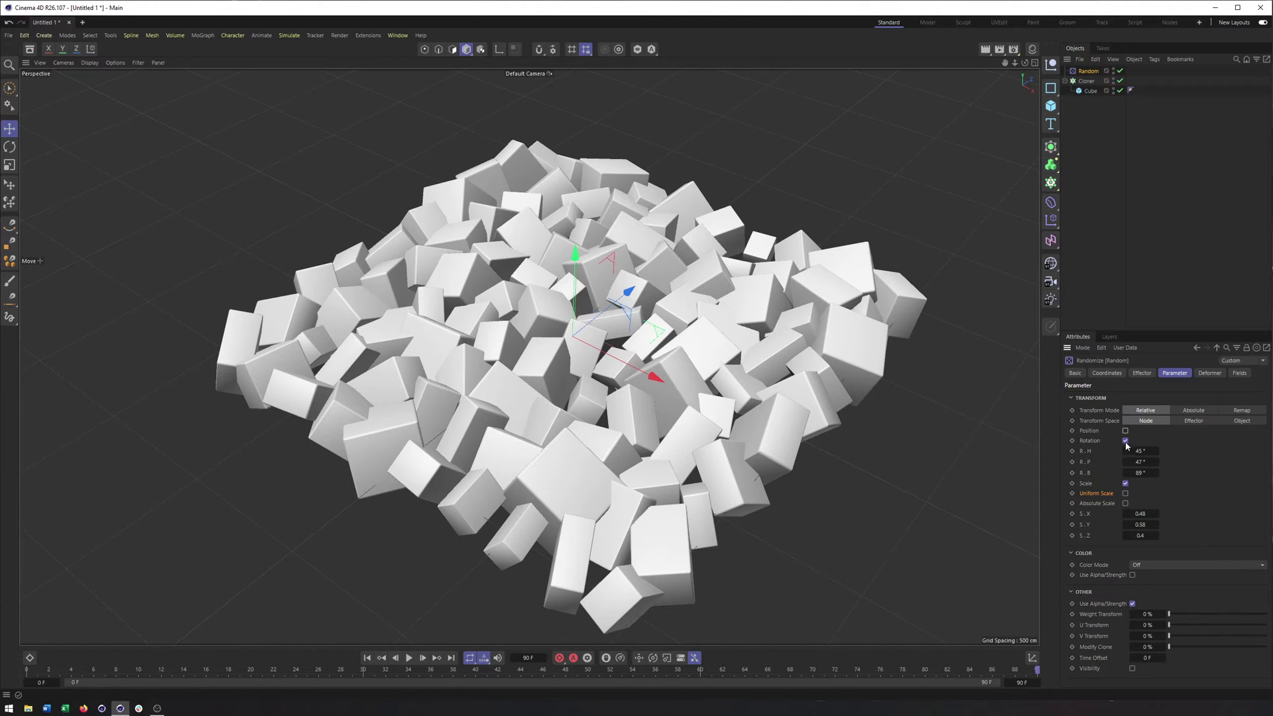
click(1125, 441)
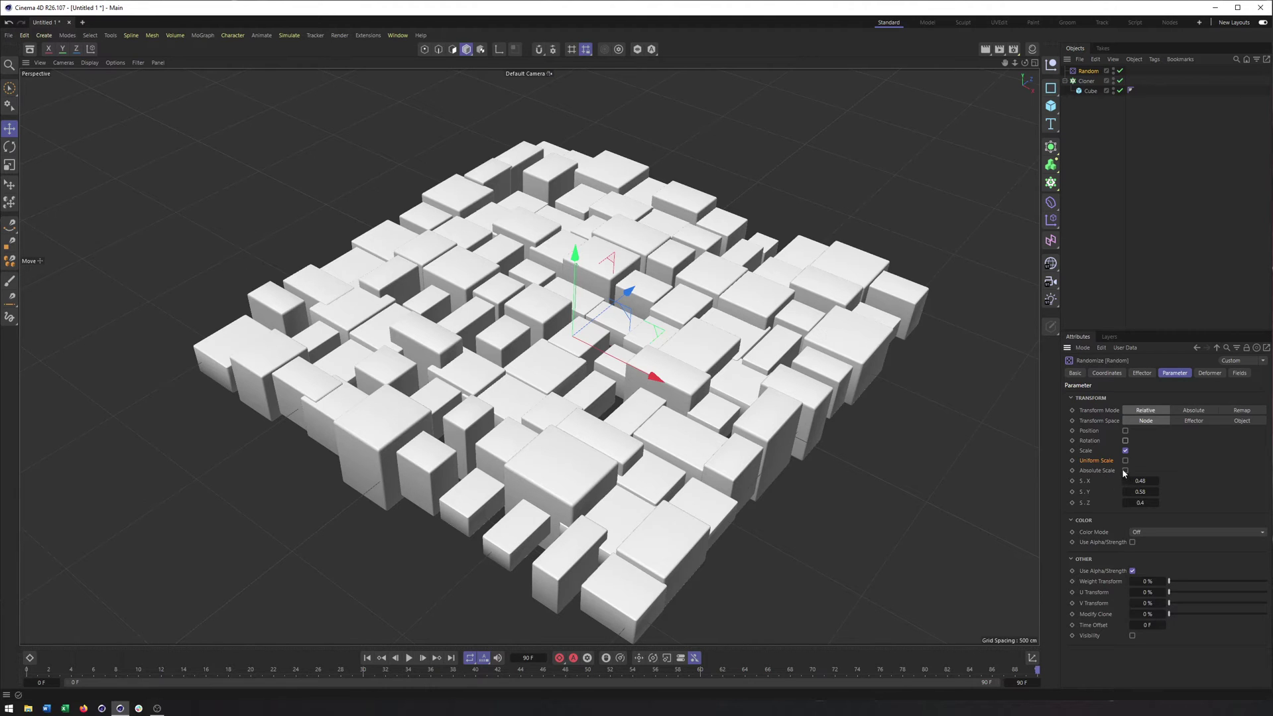
click(1125, 461)
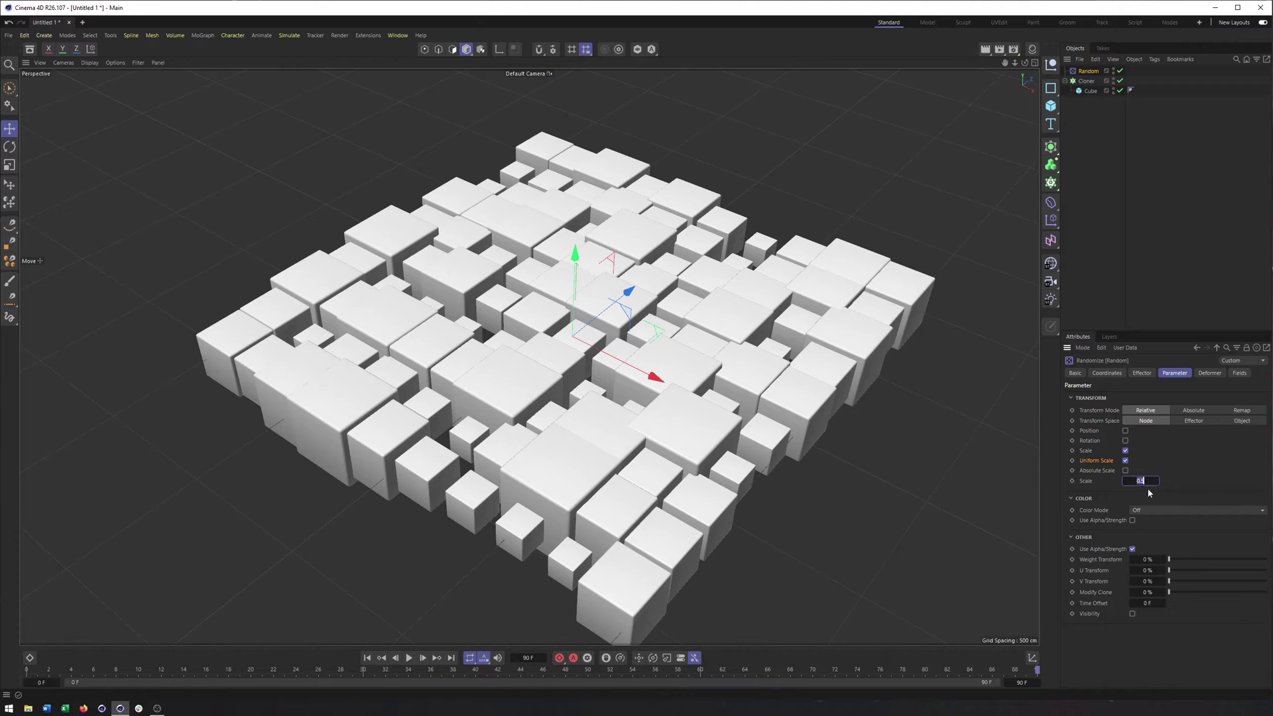
key(Return)
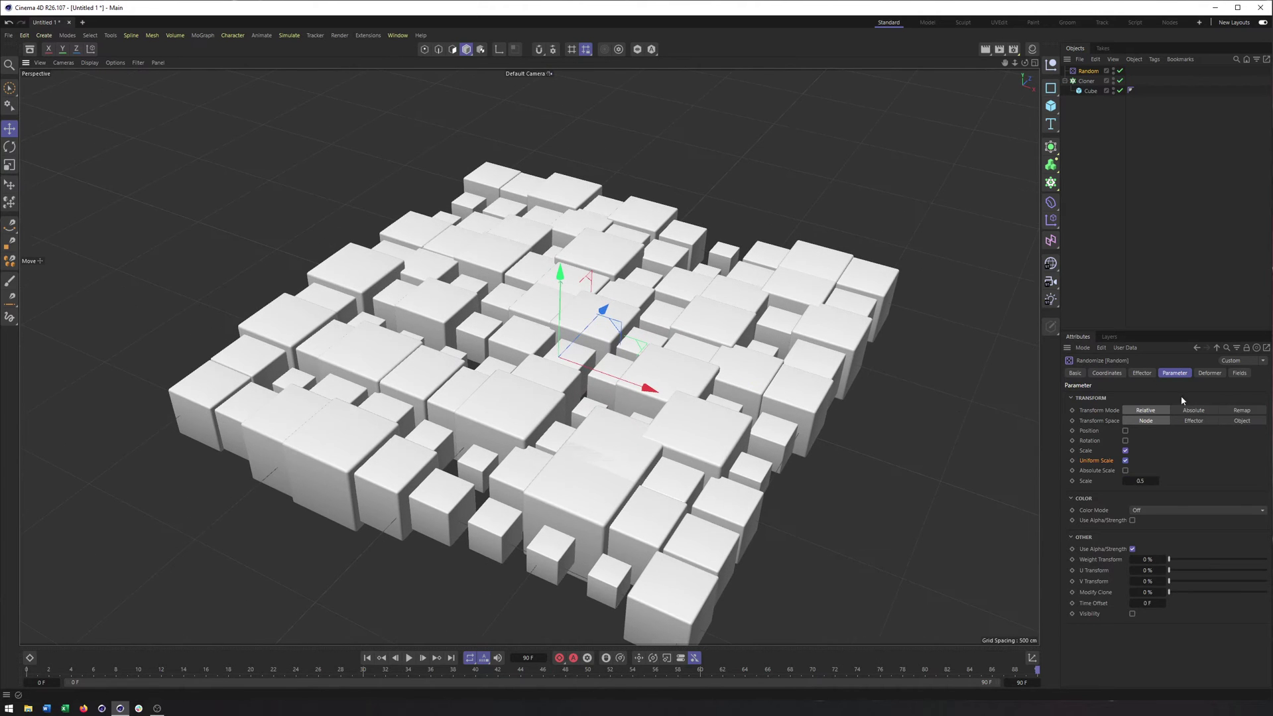
Review the Random effector's minimum and maximum limits against its scale parameter, and raise the minimum to 0%
click(1142, 372)
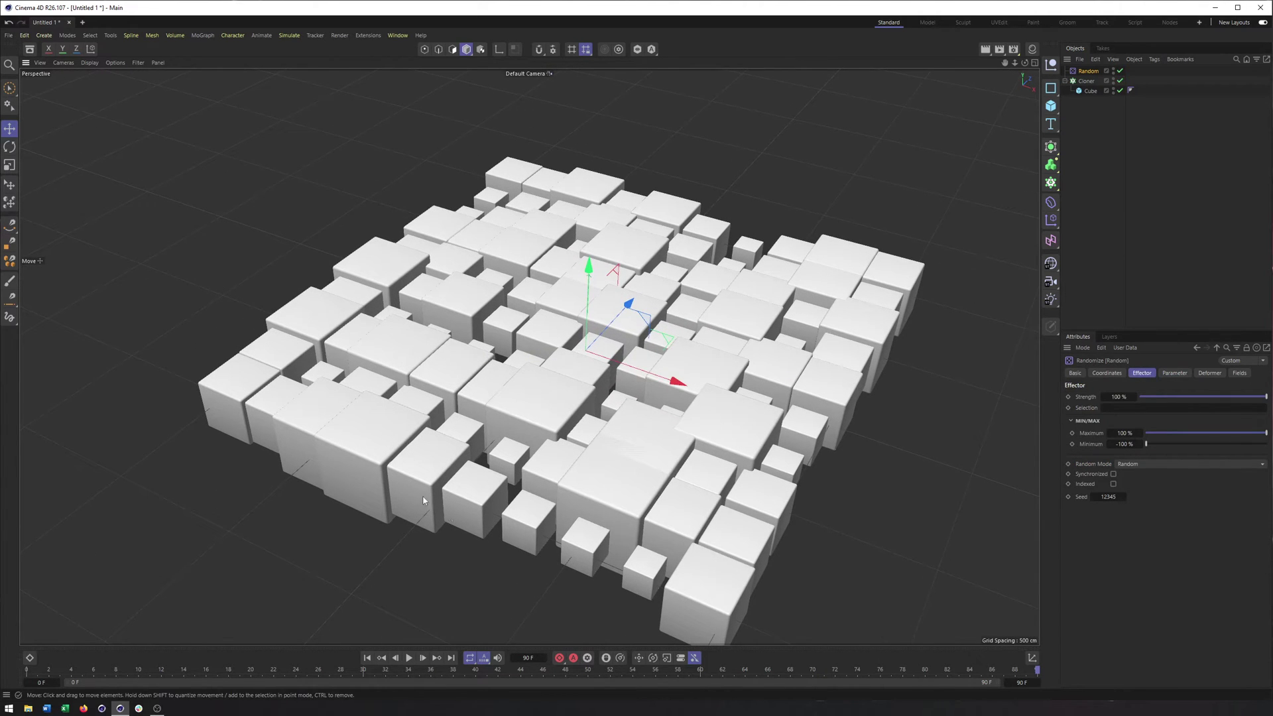
alt+middle_drag(603, 557, 604, 517)
alt+right_drag(605, 518, 663, 516)
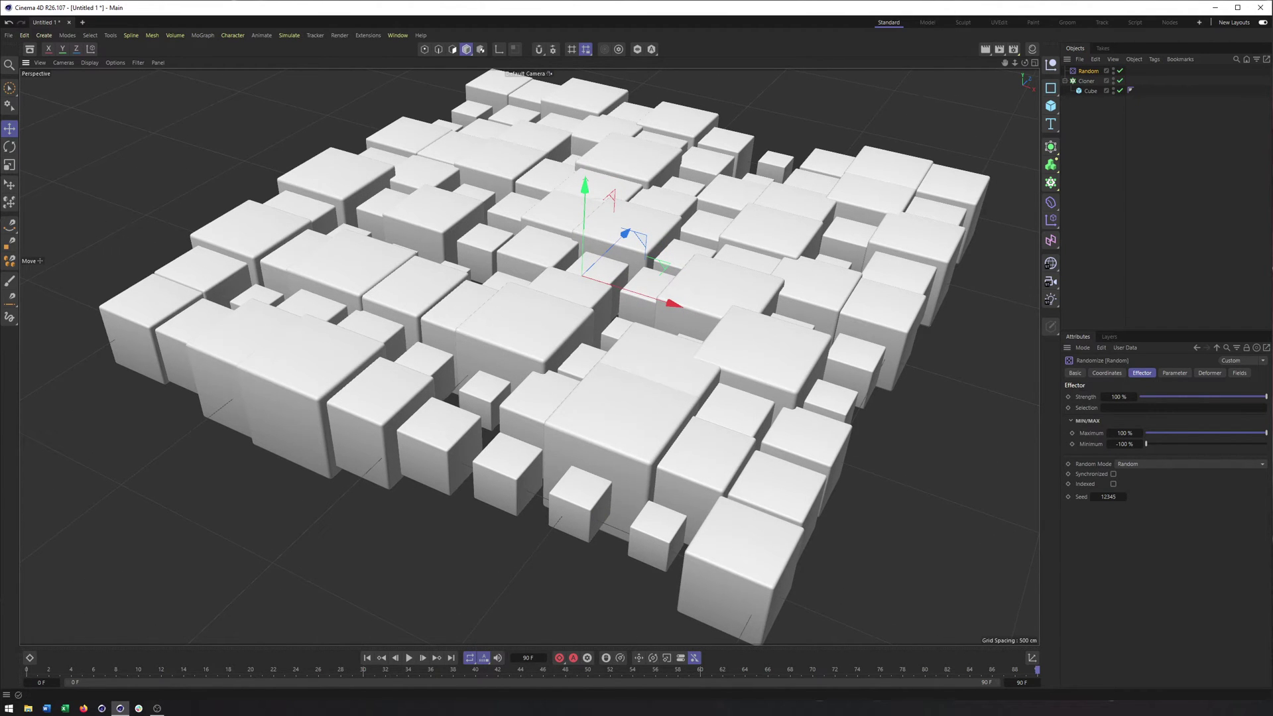
click(1096, 436)
click(1095, 444)
click(1172, 373)
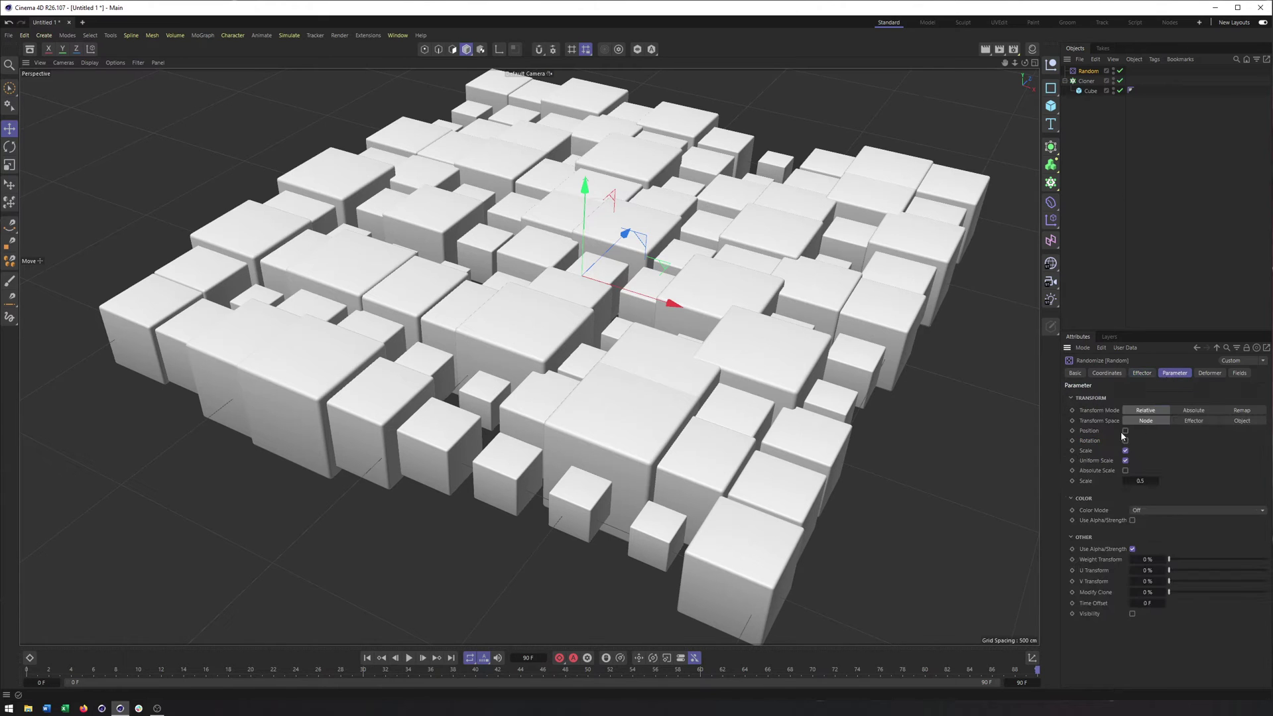
click(1141, 373)
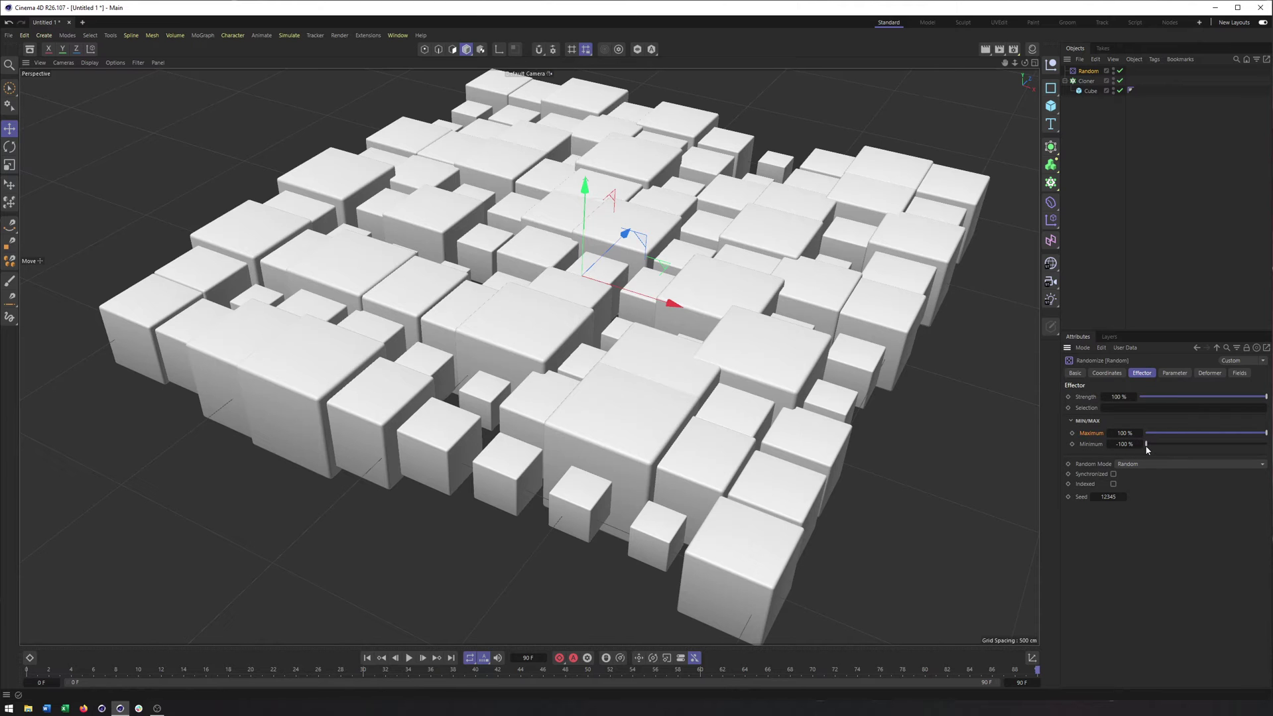
drag(1148, 446, 1205, 444)
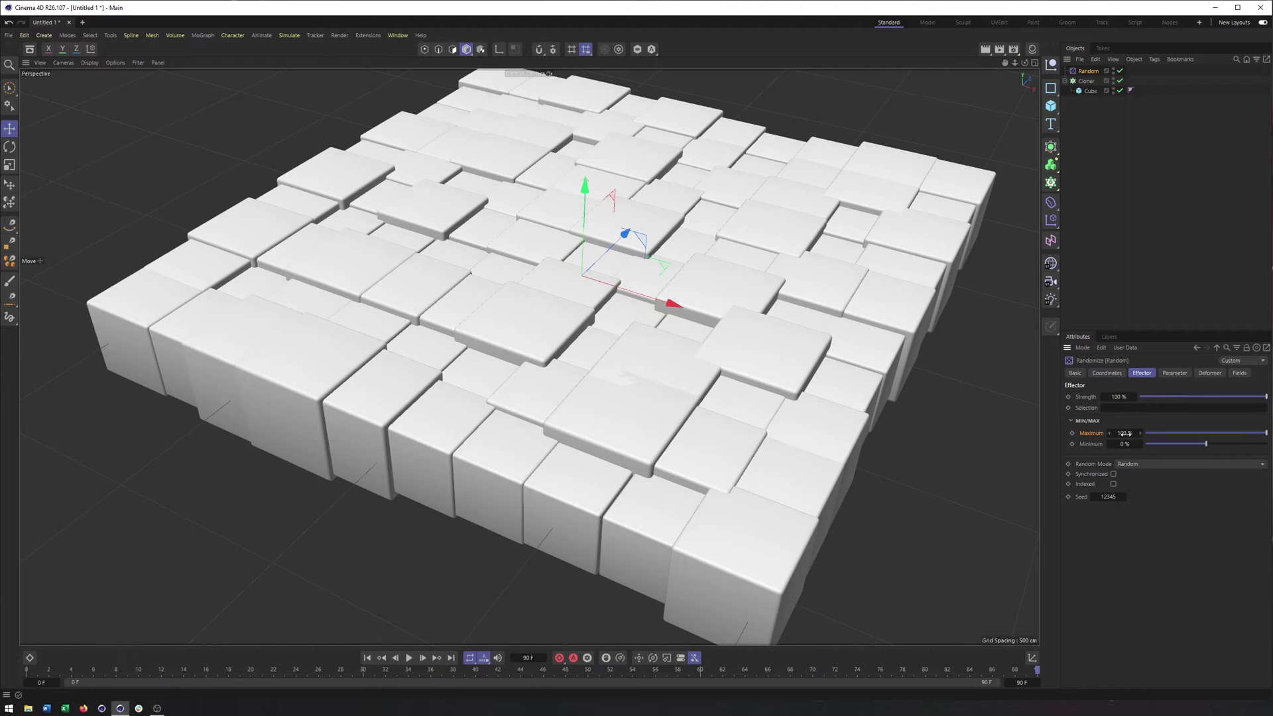
Enable the Random effector's position variation and disable it again to compare how the minimum limit affects the clones
click(1174, 372)
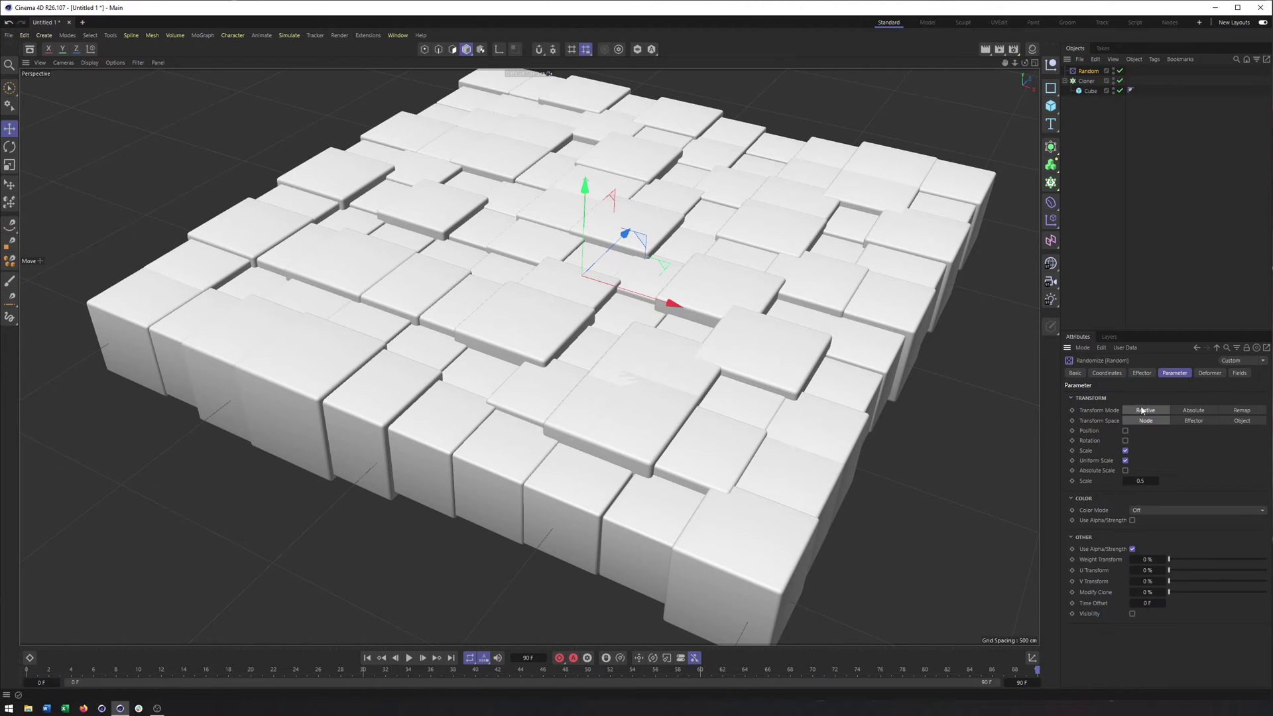
click(1155, 481)
click(1125, 431)
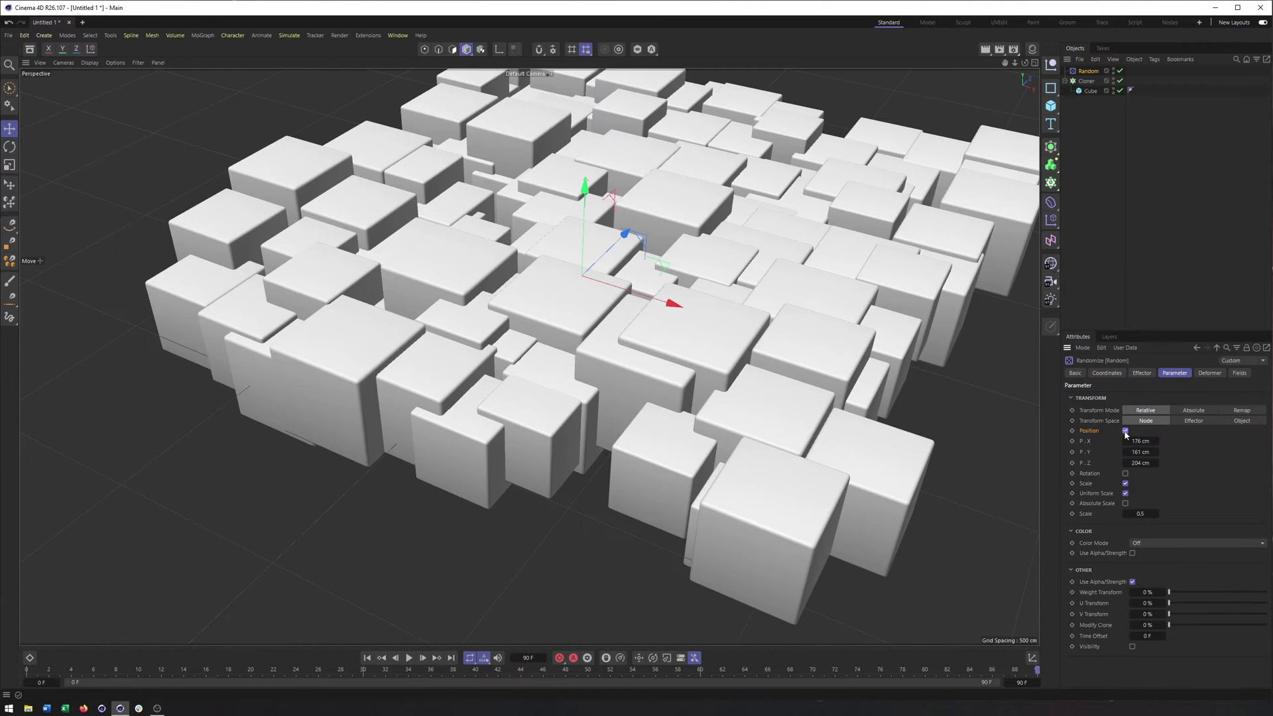
click(1125, 431)
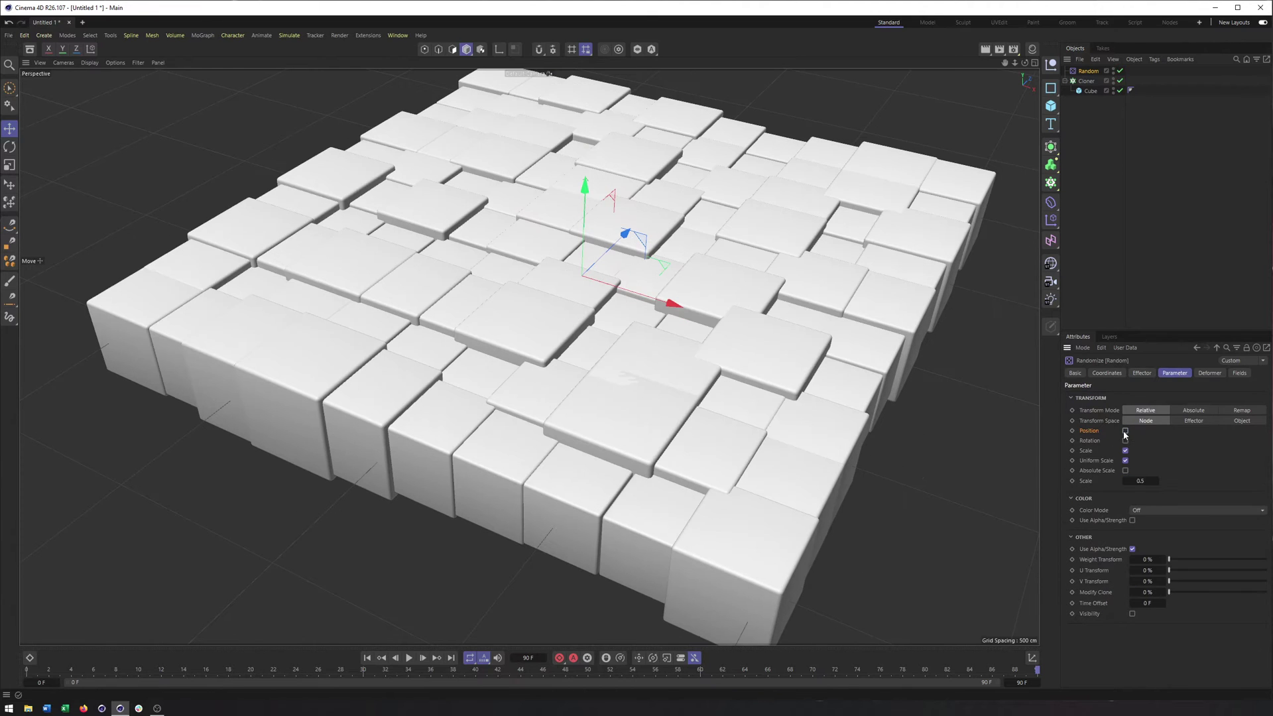
Reset the Random effector's minimum to -100% and lower its maximum to -100%
click(1142, 373)
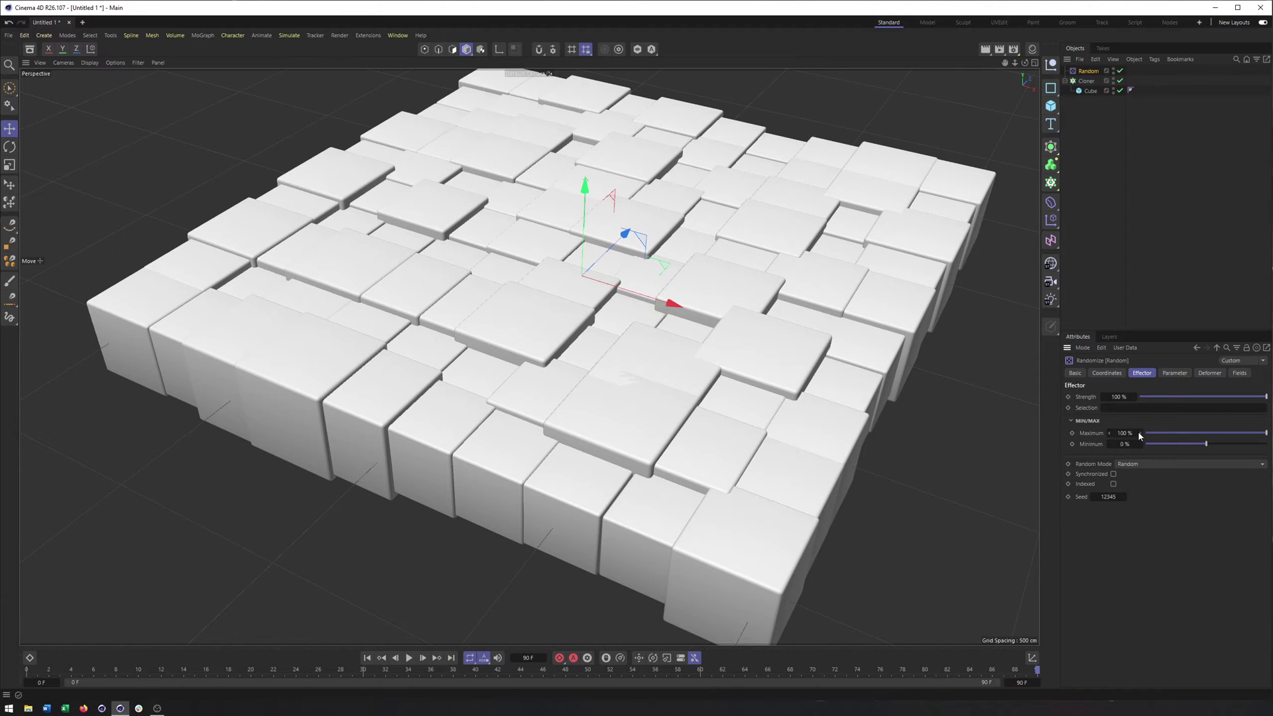
drag(1190, 444, 1144, 444)
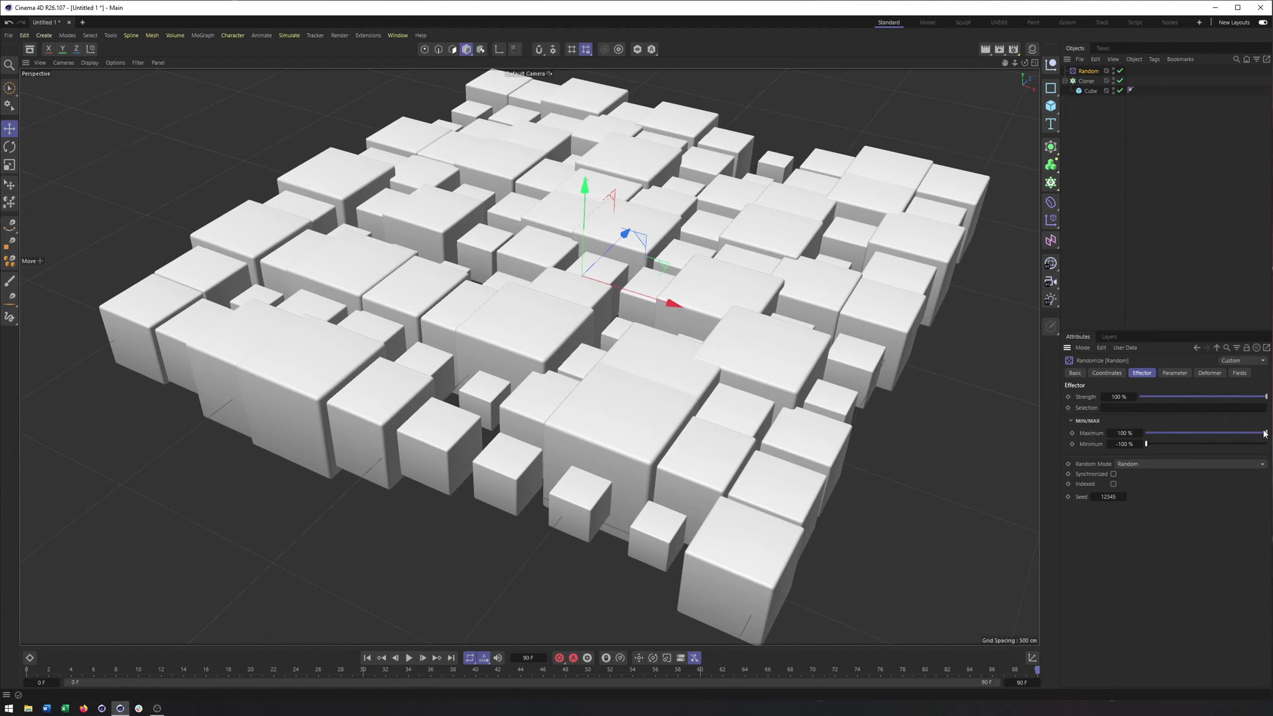
drag(1264, 433, 1145, 431)
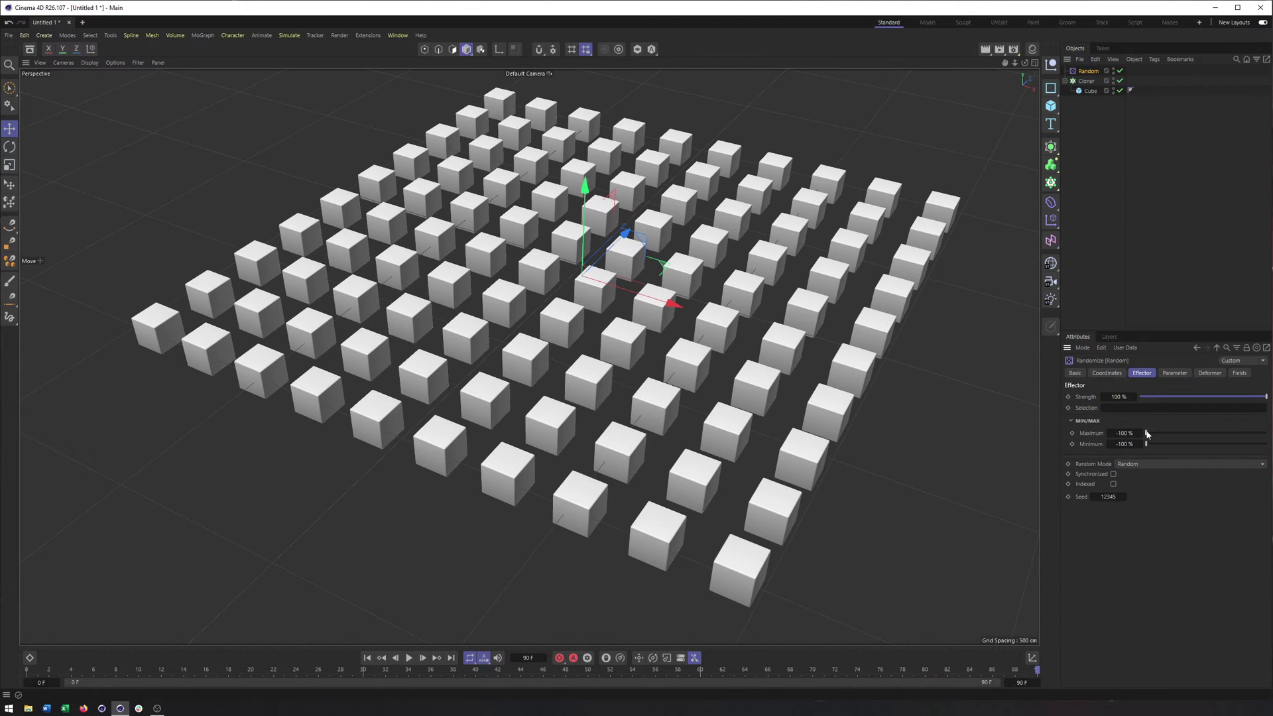
Raise the Random effector's maximum limit to 100%
drag(1146, 432, 1266, 433)
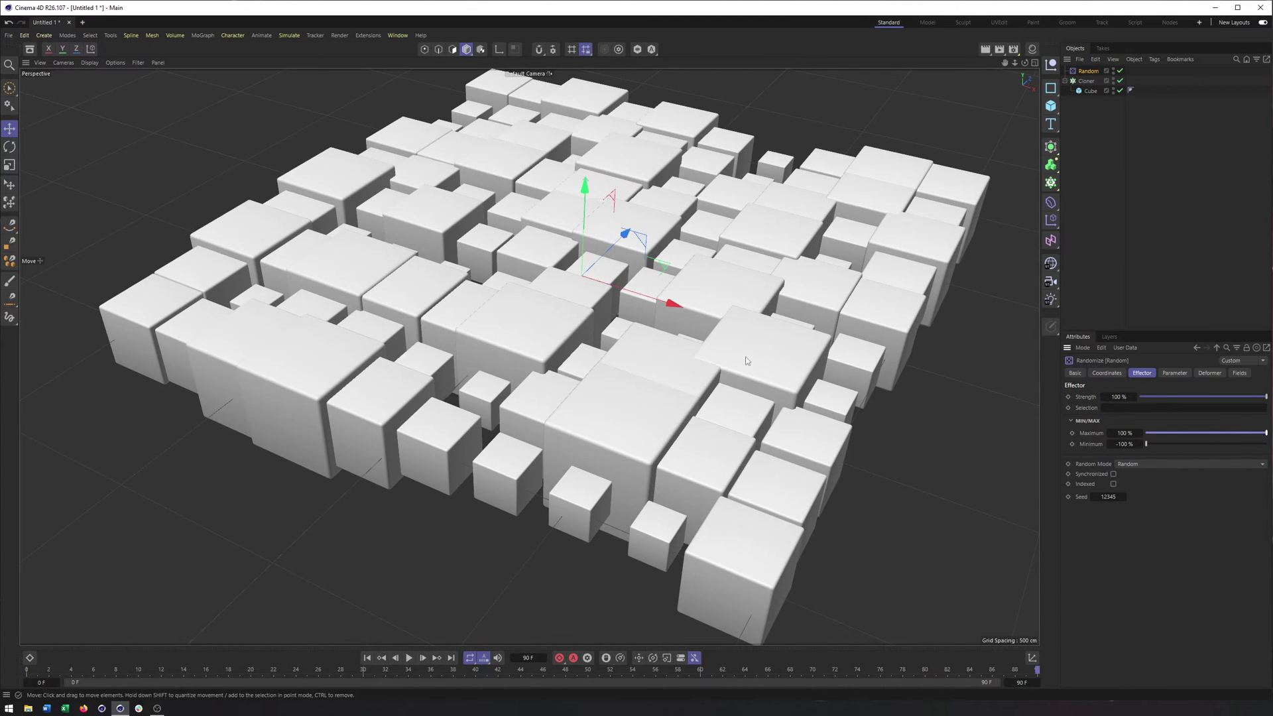
alt+drag(769, 428, 740, 407)
alt+middle_drag(739, 407, 696, 415)
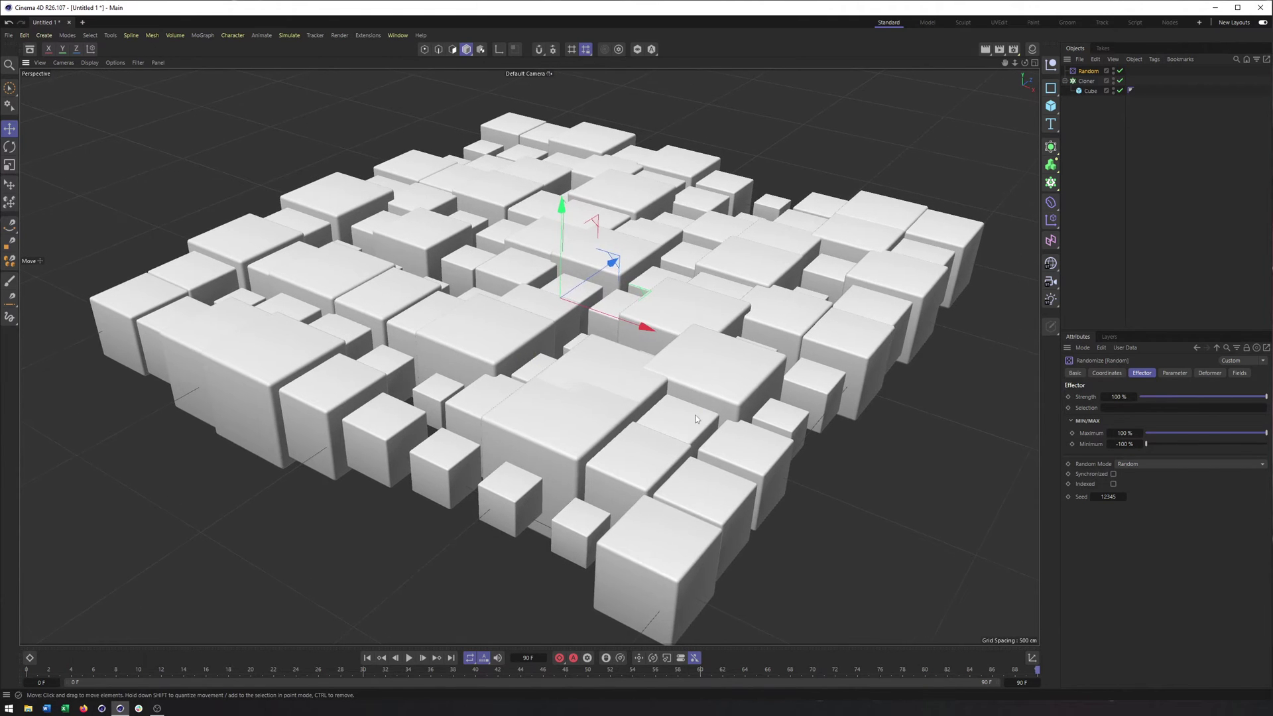
alt+drag(696, 415, 673, 431)
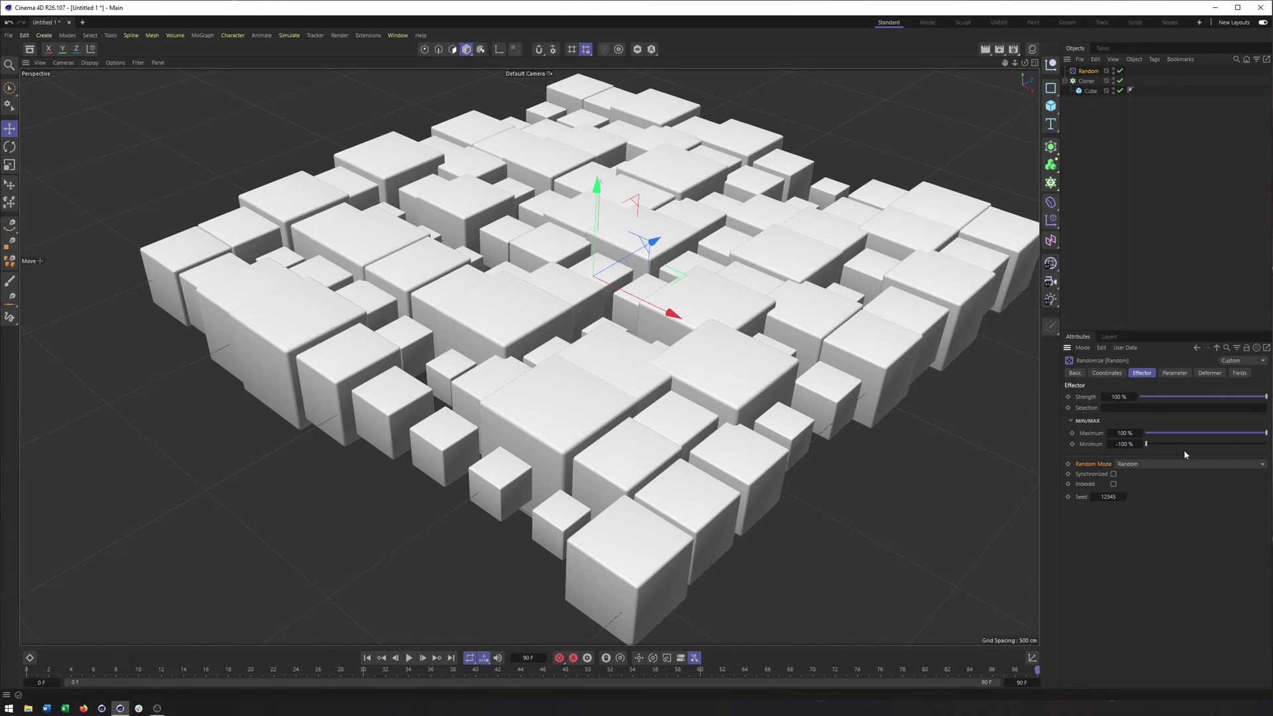
Change the Random effector's random mode to Noise and play the animation
alt+drag(867, 428, 861, 443)
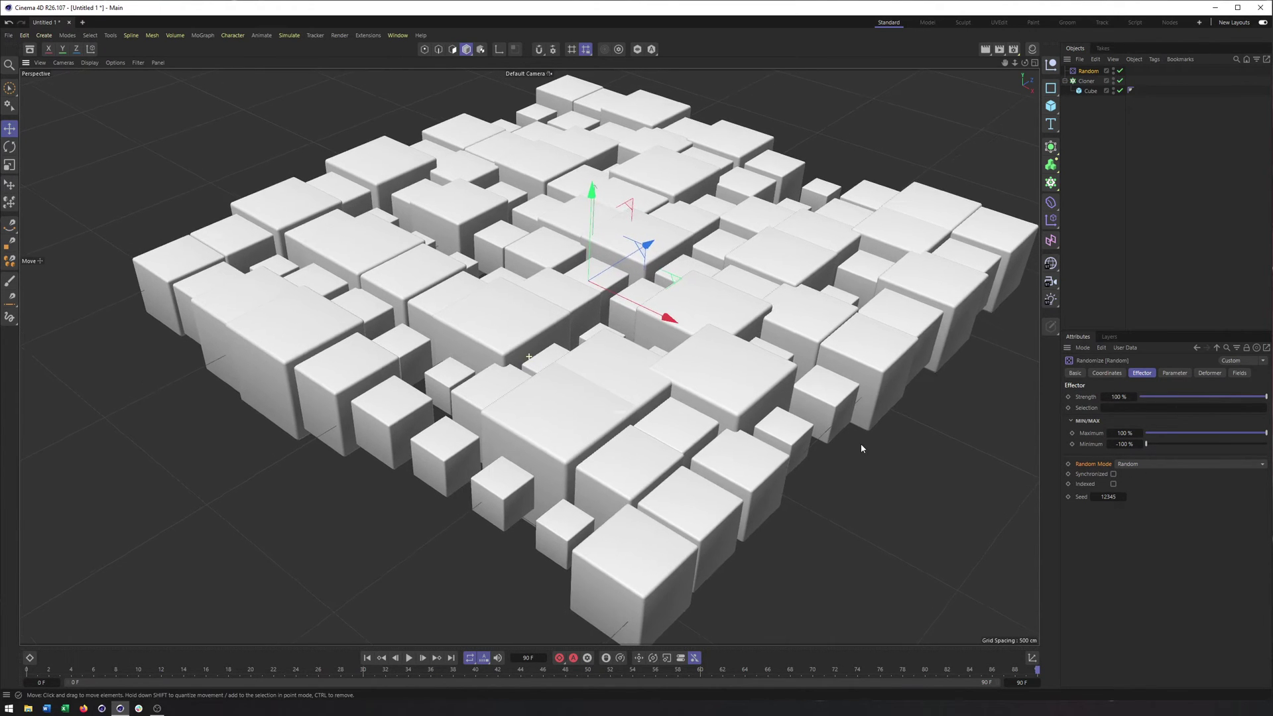
click(1162, 465)
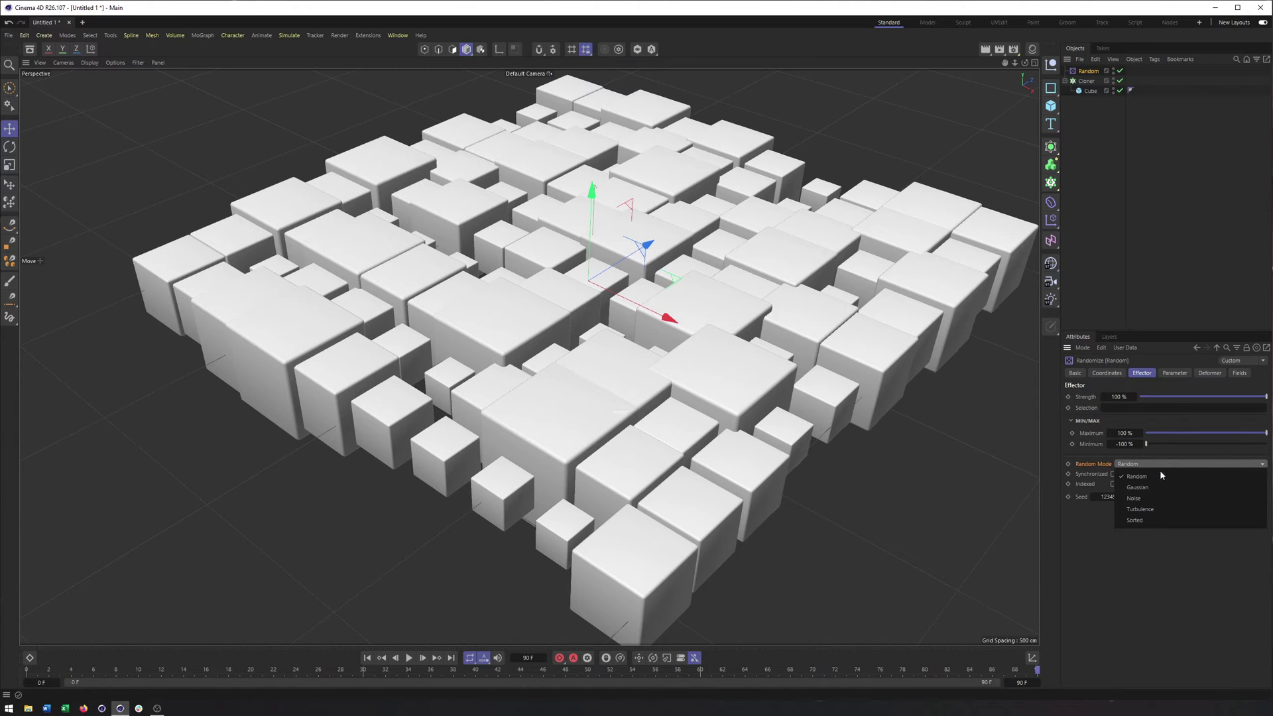
click(1150, 502)
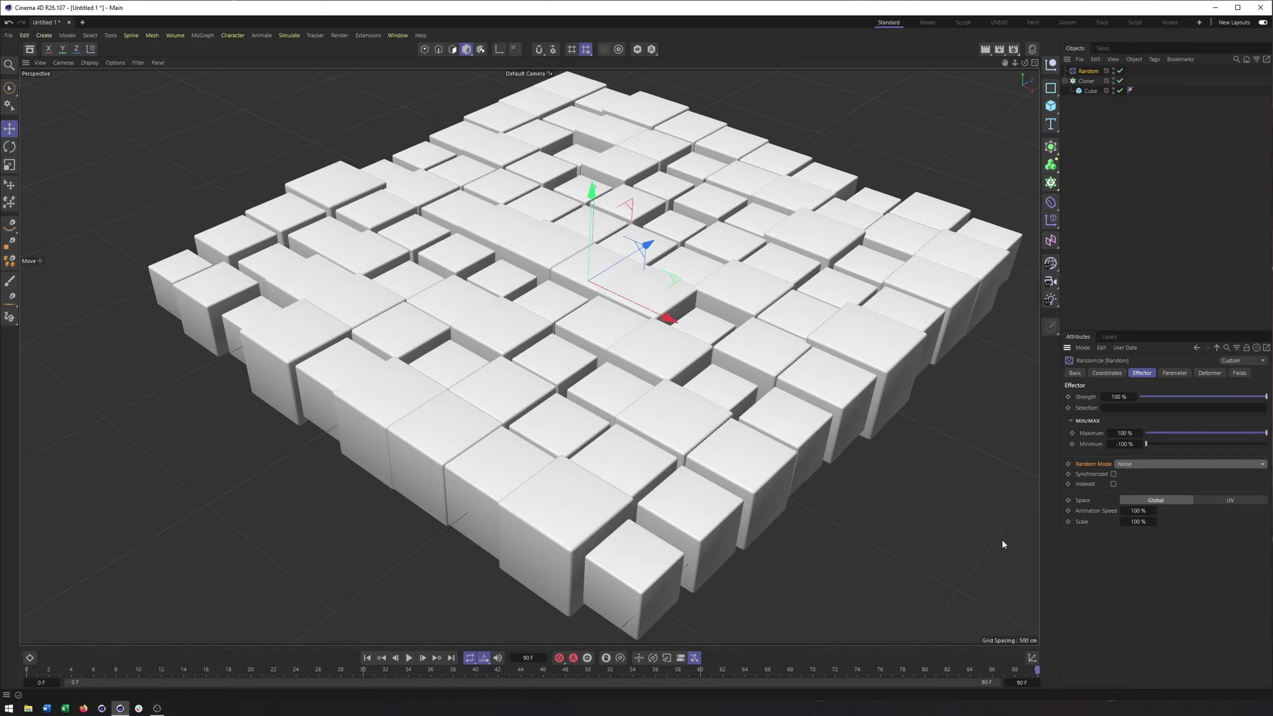
key(F8)
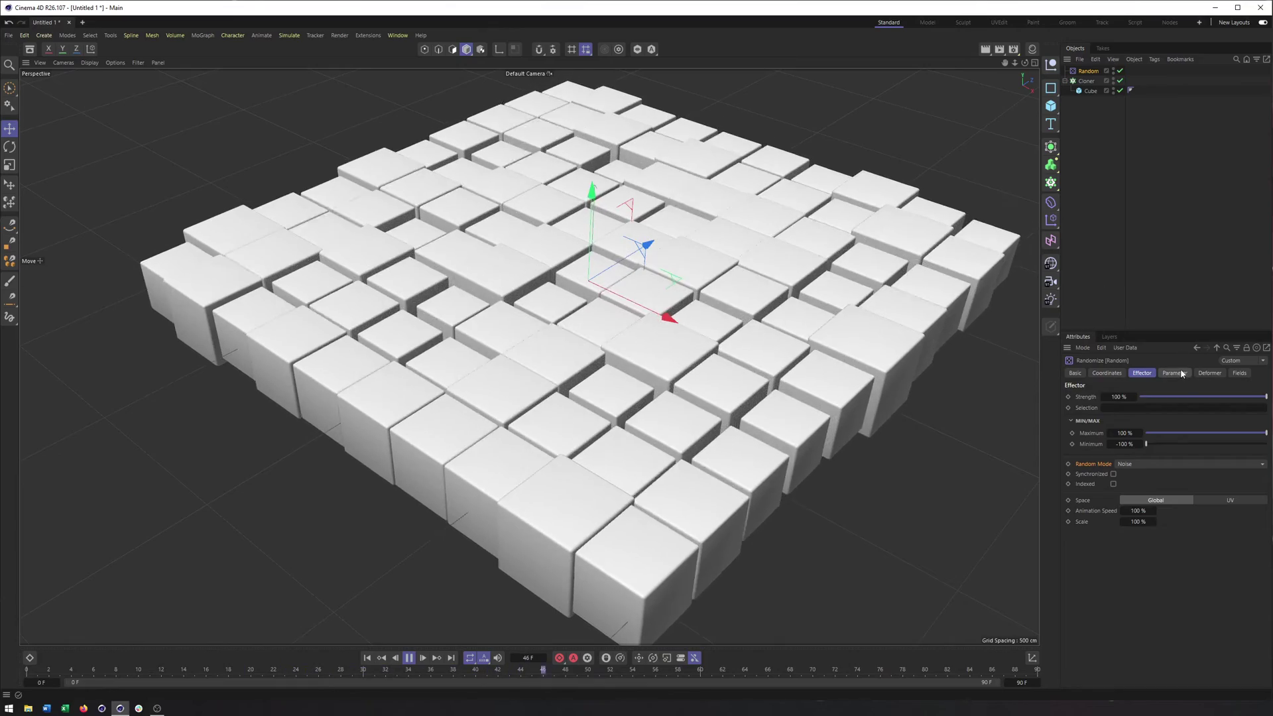
Preview the noise animation with position and rotation variation in turn, and keep position variation enabled with rotation off
click(1174, 374)
click(1126, 431)
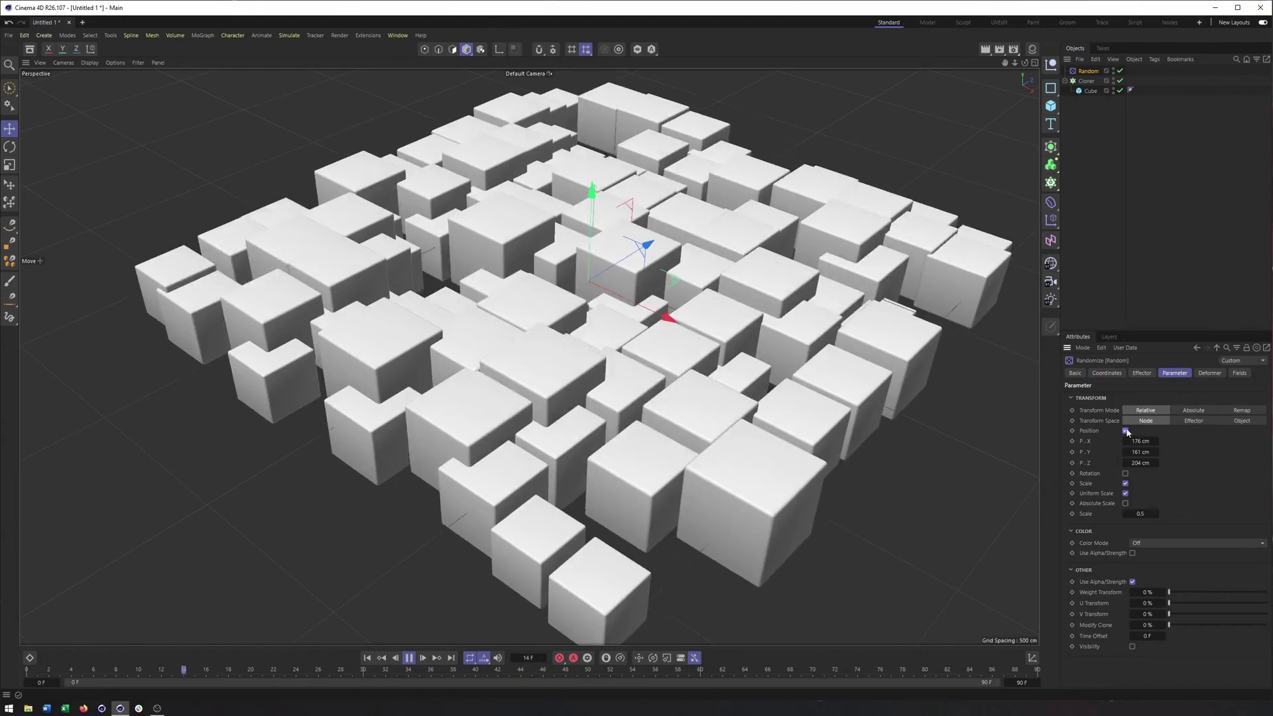
click(1125, 431)
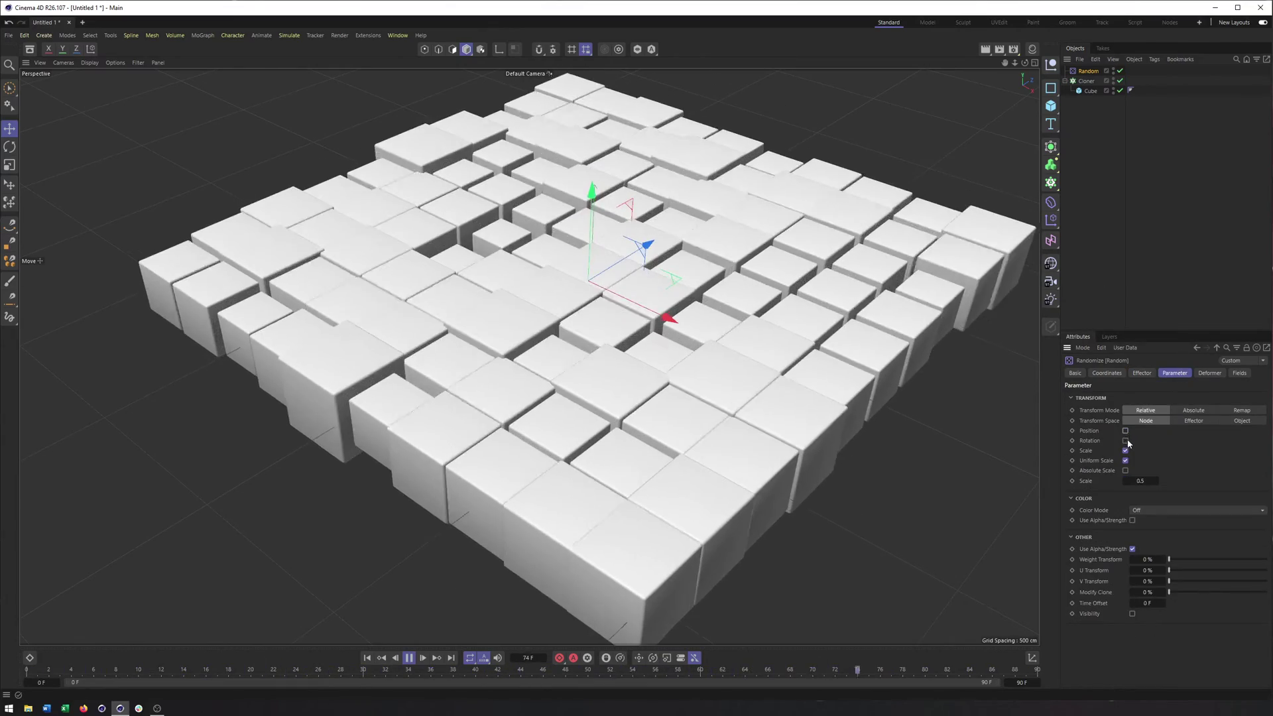
click(1125, 441)
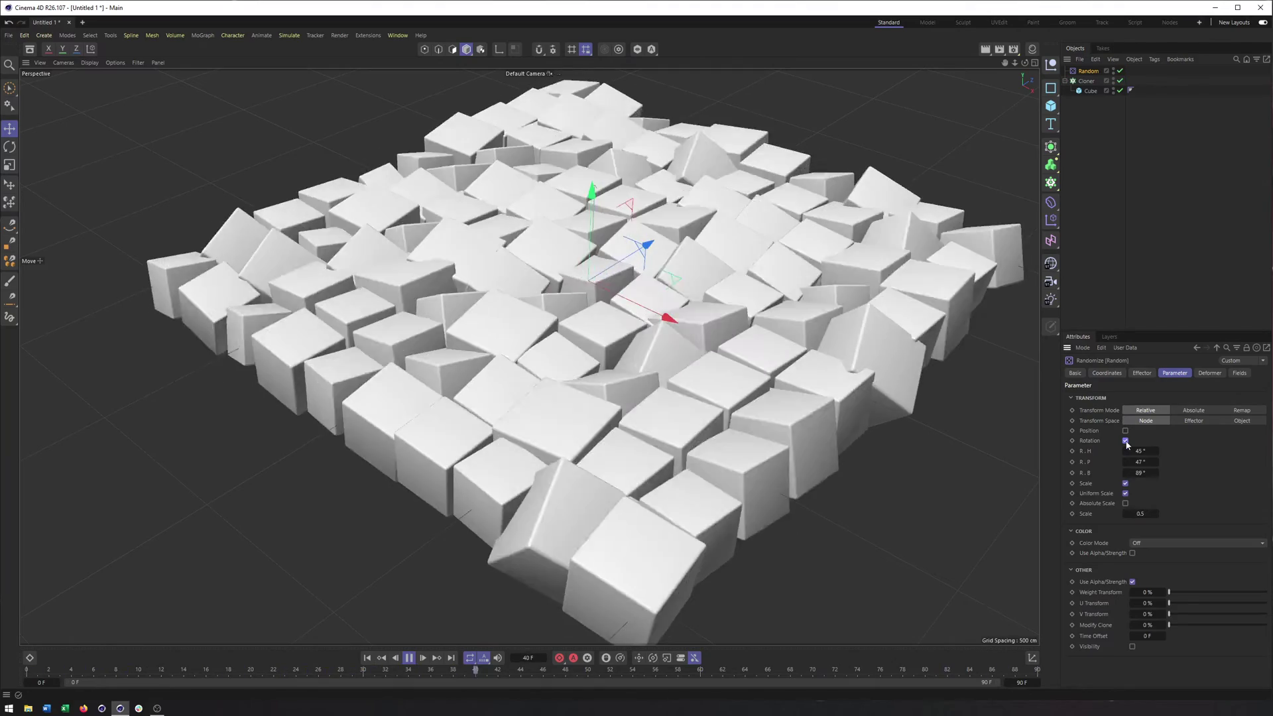
click(1125, 441)
click(1126, 431)
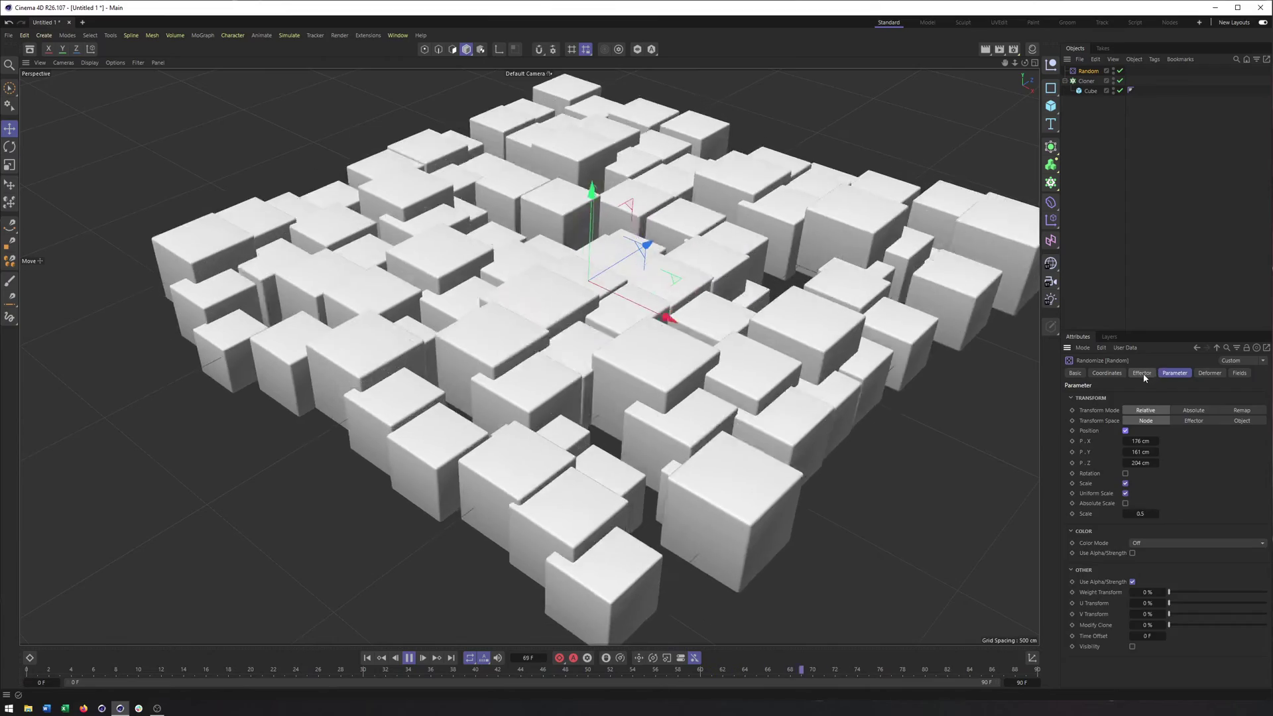
Enable the Indexed option for the Random effector's noise and inspect the clone grid from above
click(1141, 373)
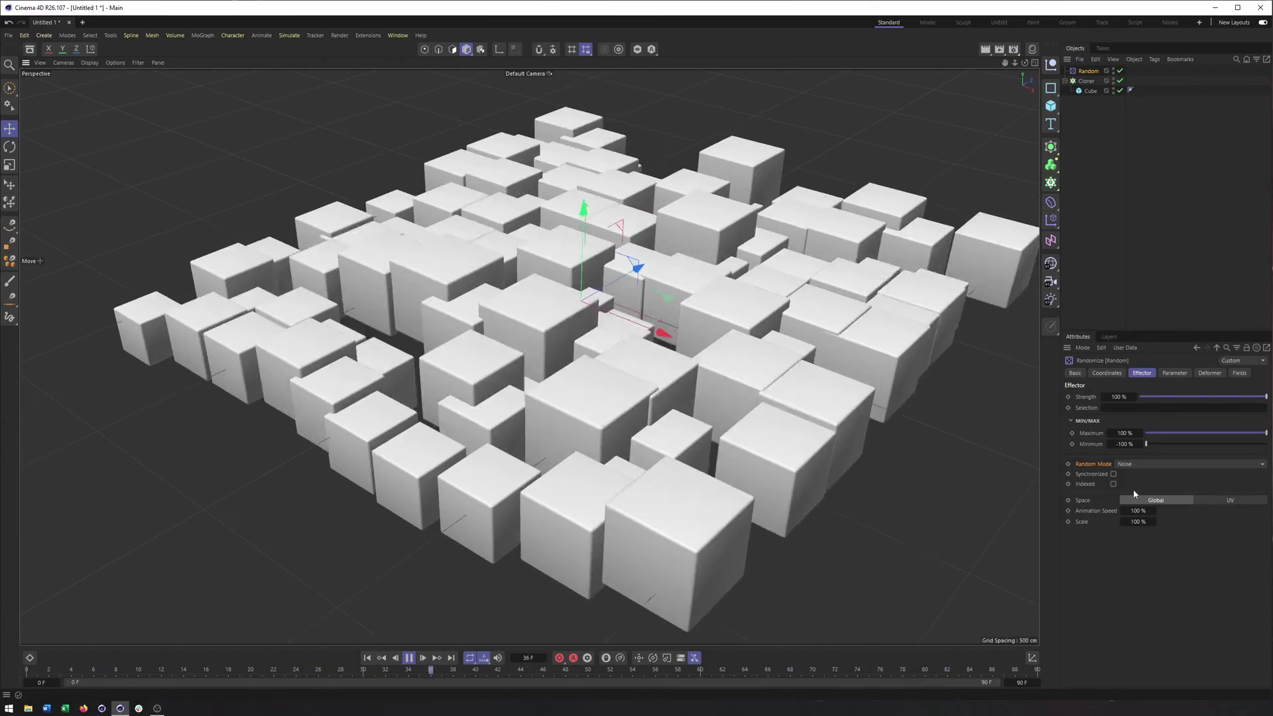
click(1114, 483)
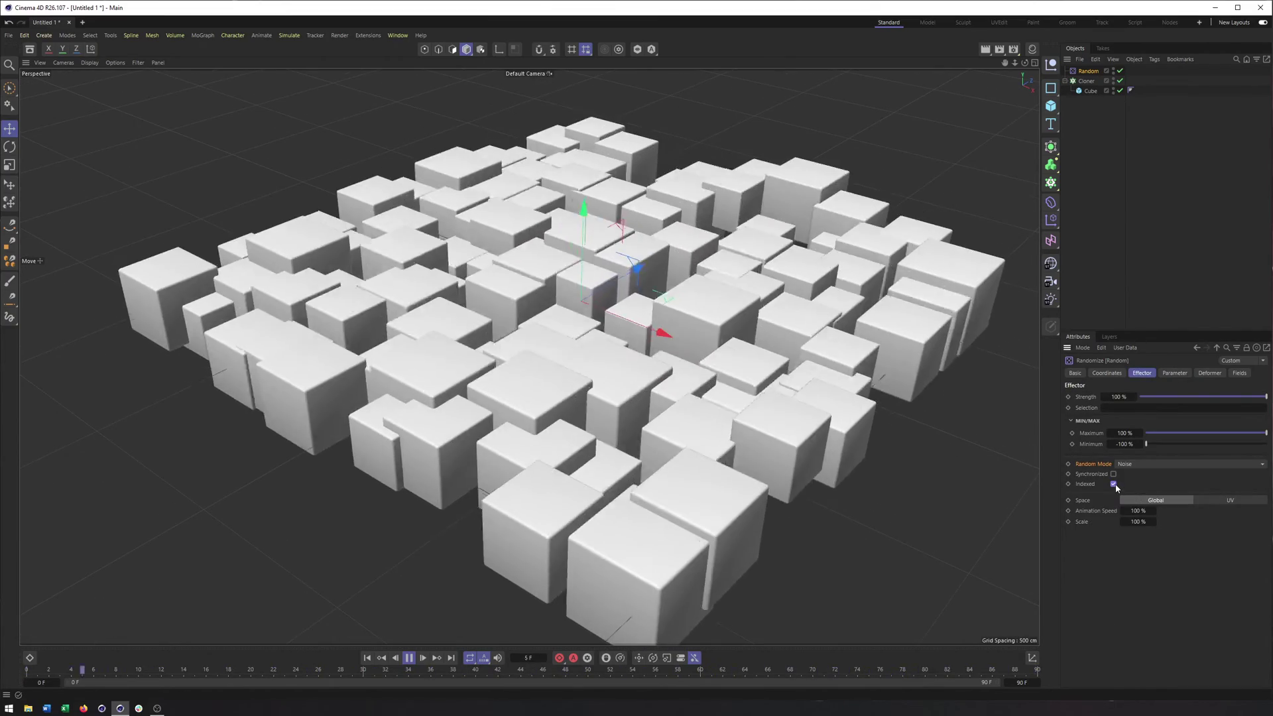
mouse_move(662, 337)
alt+mouse_down()
mouse_move(744, 403)
mouse_move(736, 421)
alt+mouse_up()
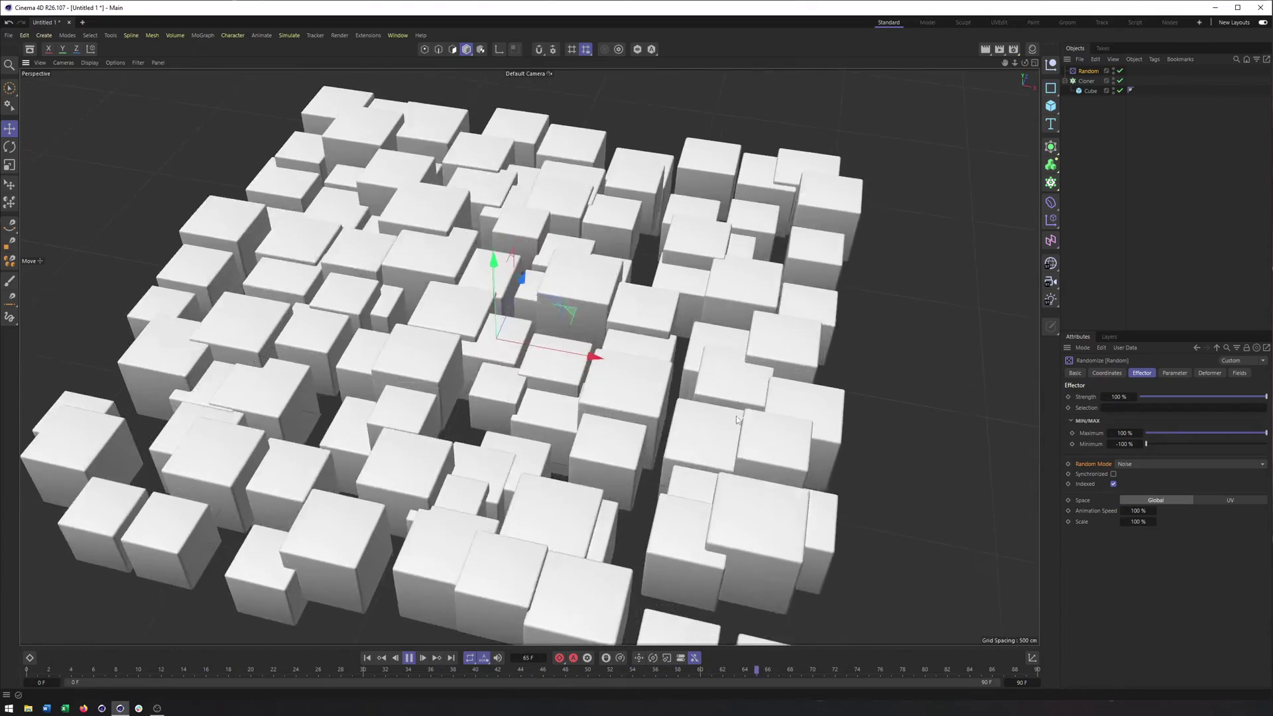
alt+middle_drag(737, 420, 745, 432)
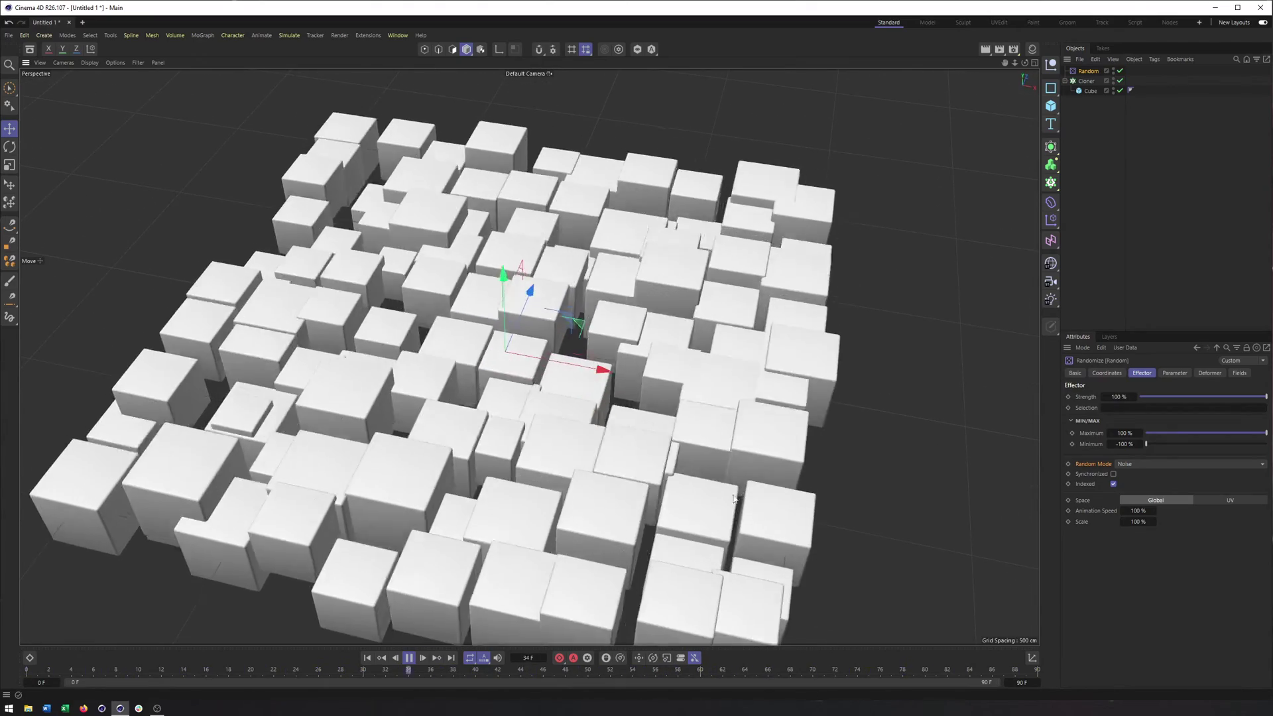
alt+drag(643, 312, 680, 378)
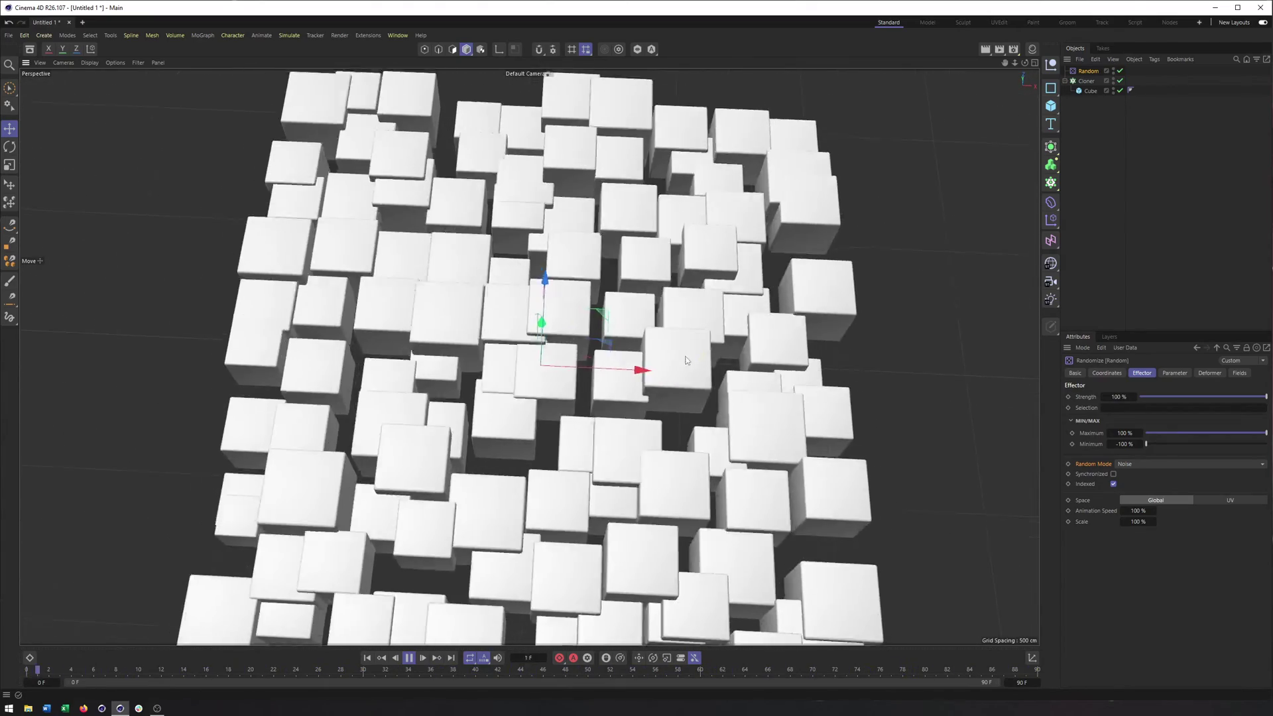
alt+middle_drag(661, 305, 641, 268)
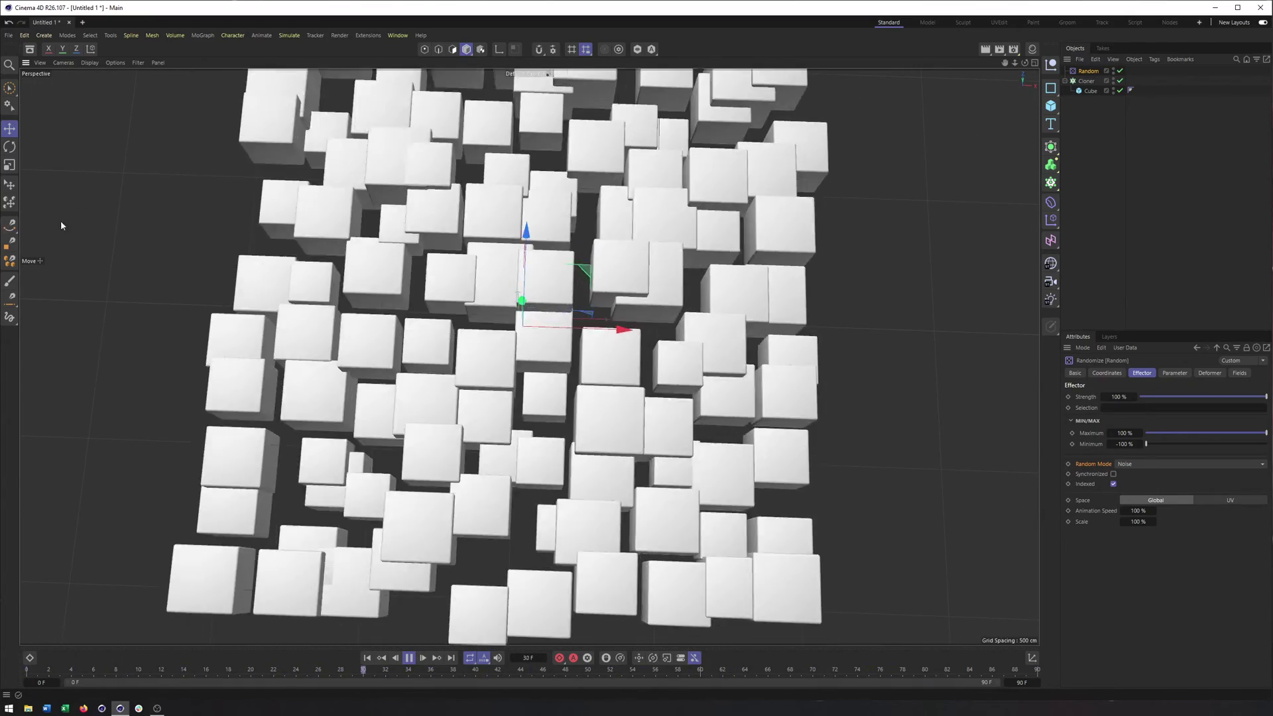
Disable the Indexed option and re-enable it to compare how the clones move
click(1114, 484)
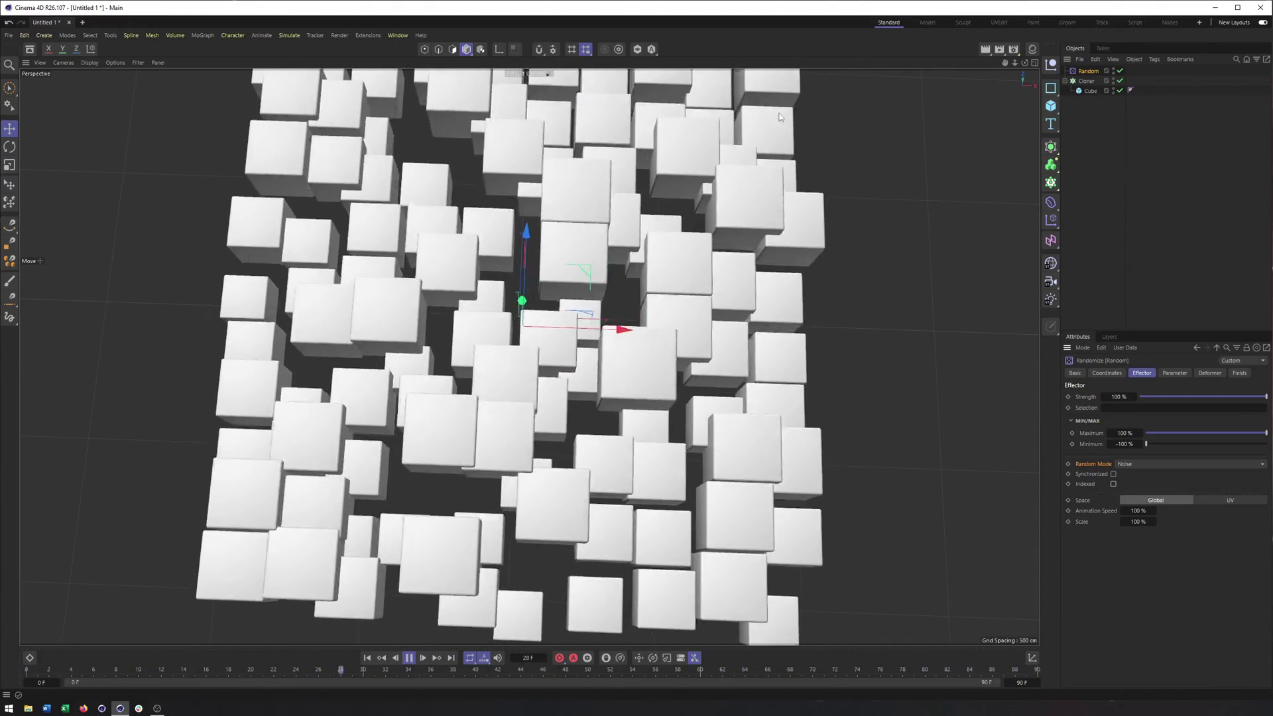
click(1113, 484)
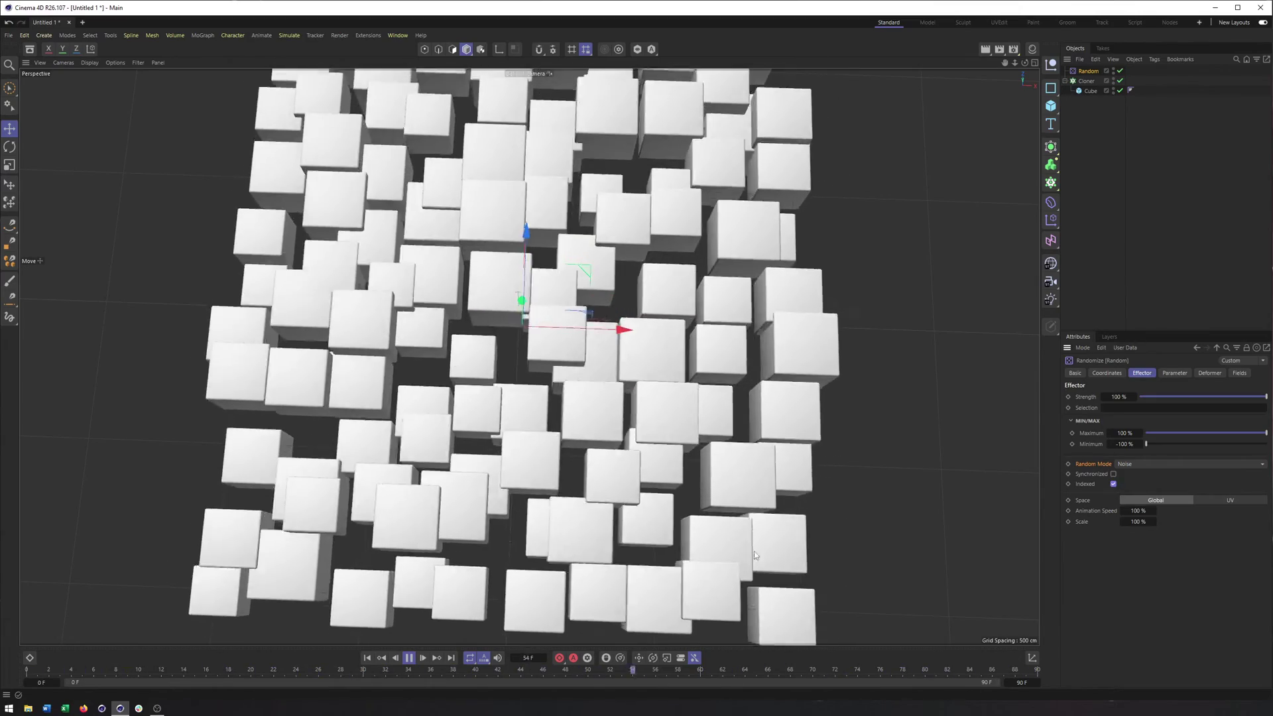
alt+drag(666, 434, 620, 352)
Slow the noise by setting the Random effector's animation speed to 10%
click(1175, 373)
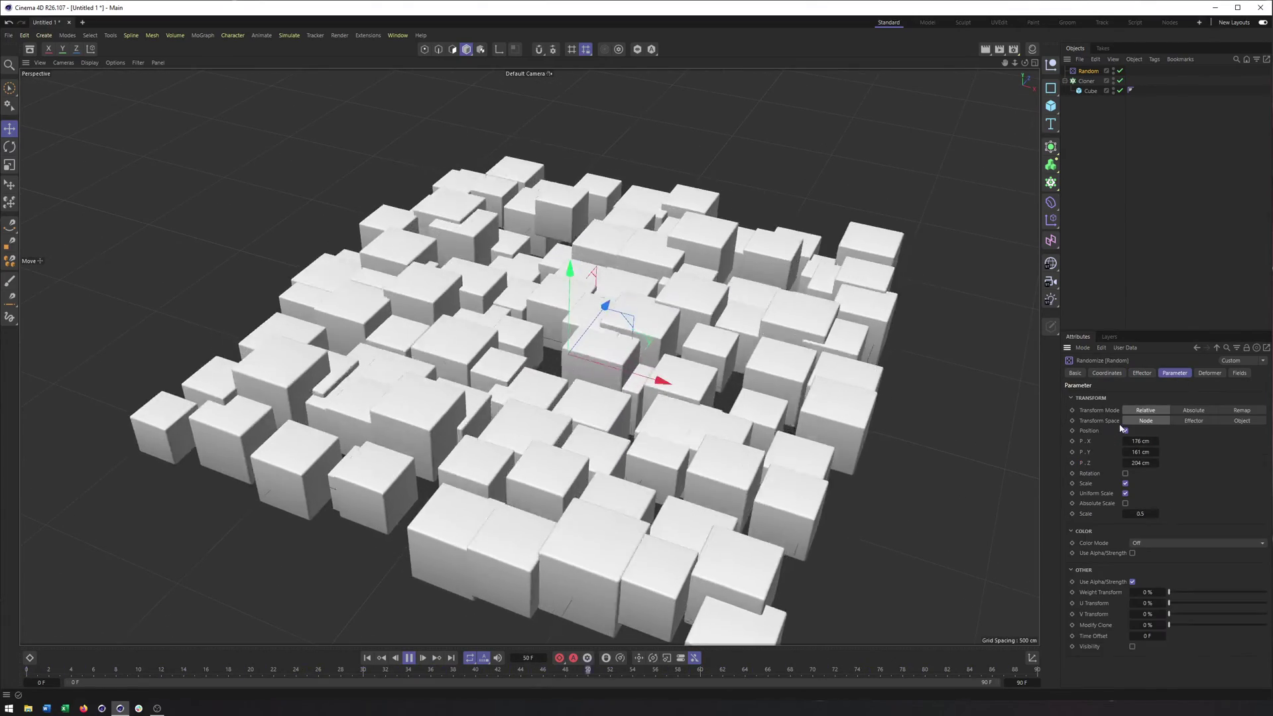
click(1141, 372)
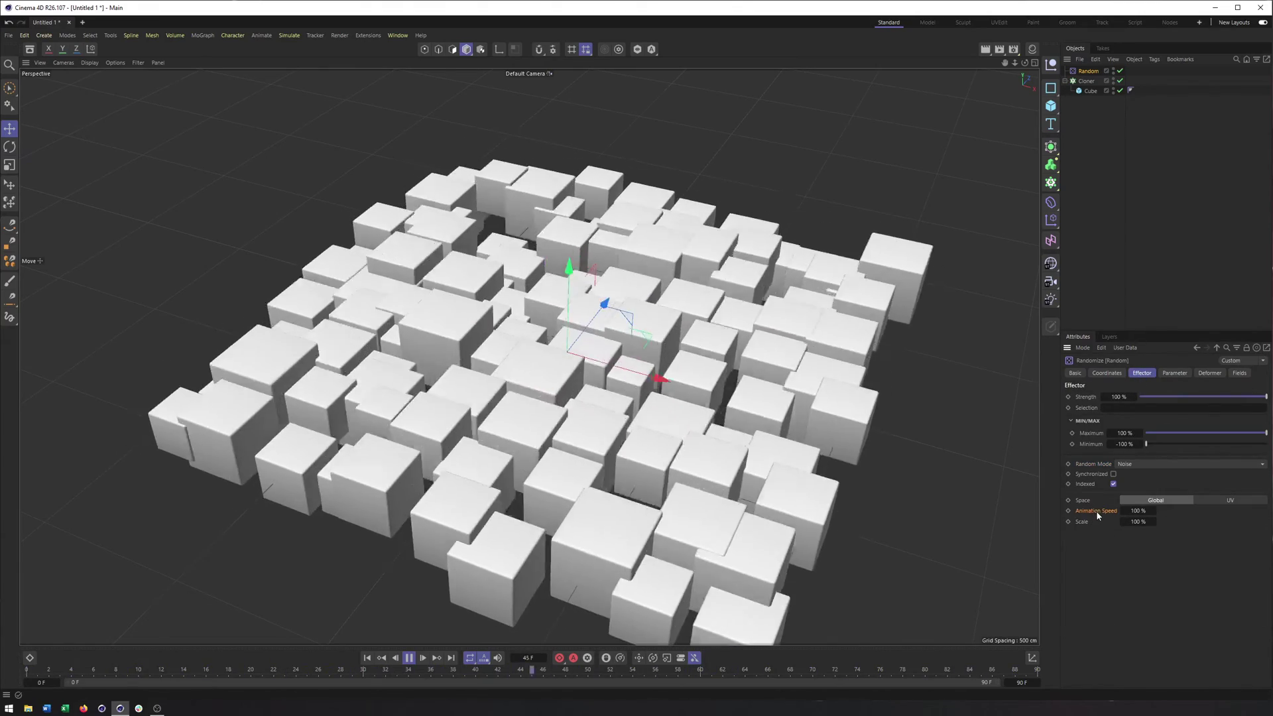
click(1138, 511)
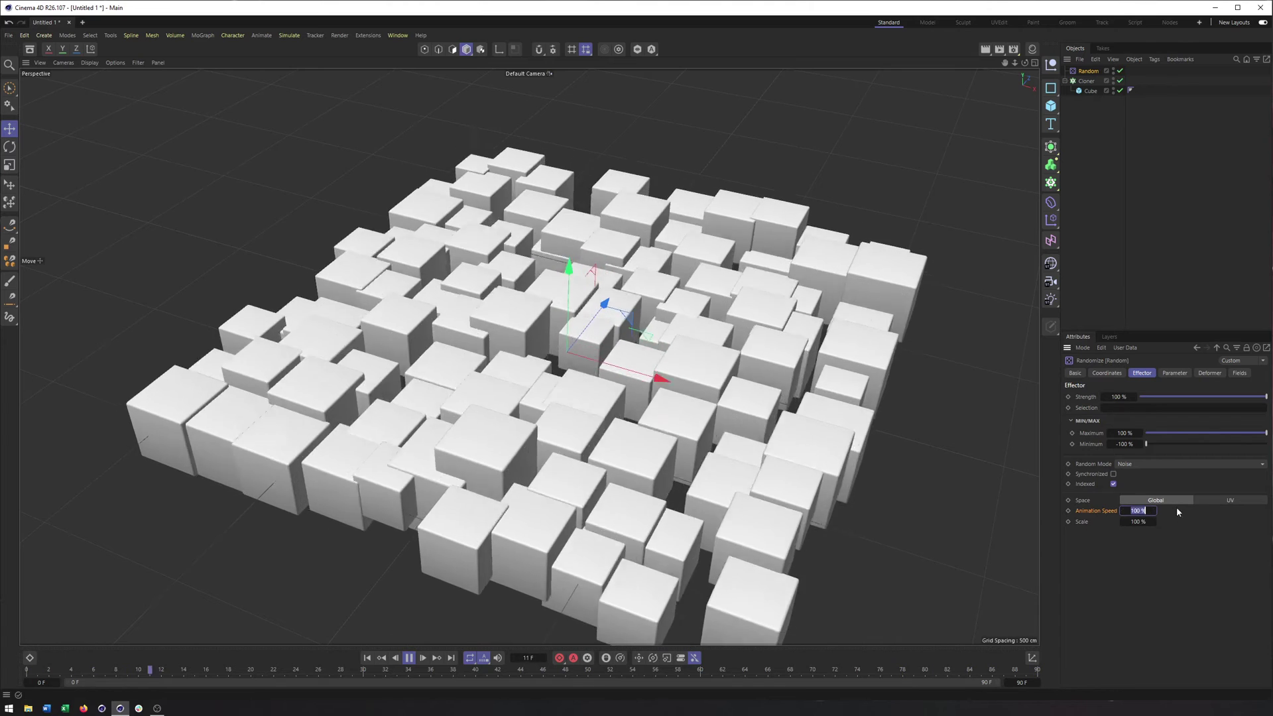
text(0)
key(Return)
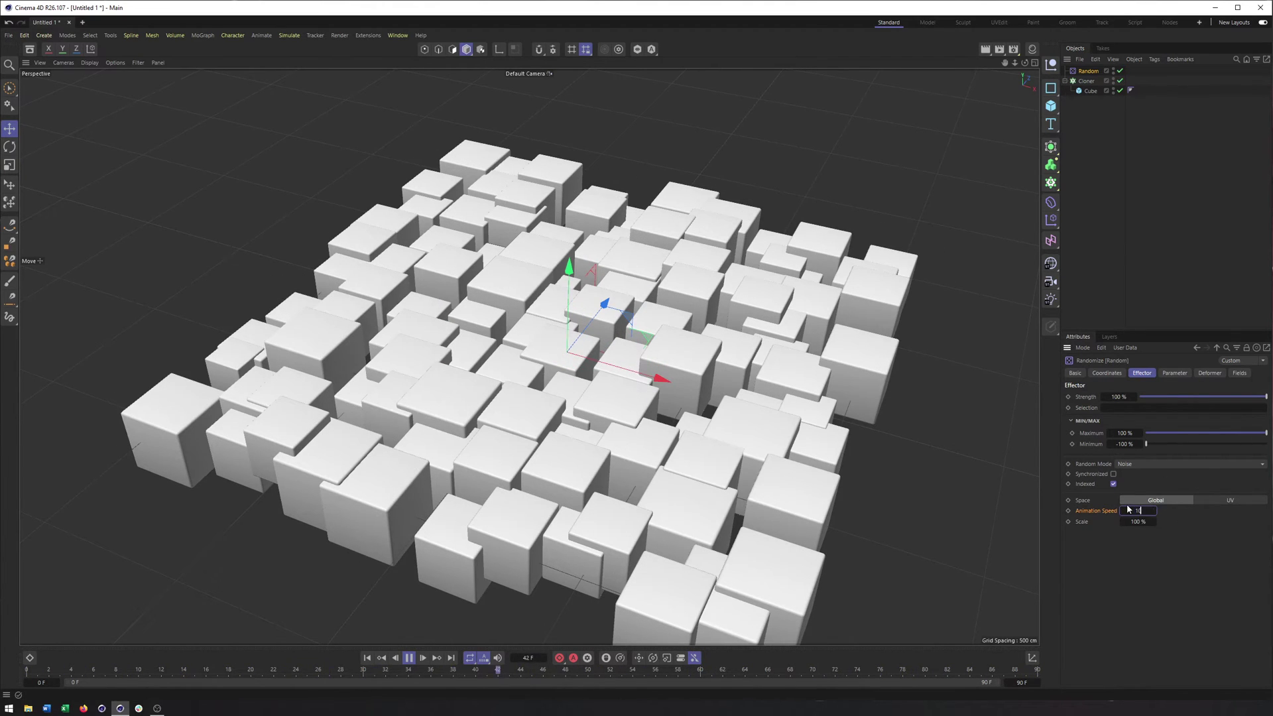
text(10)
key(Return)
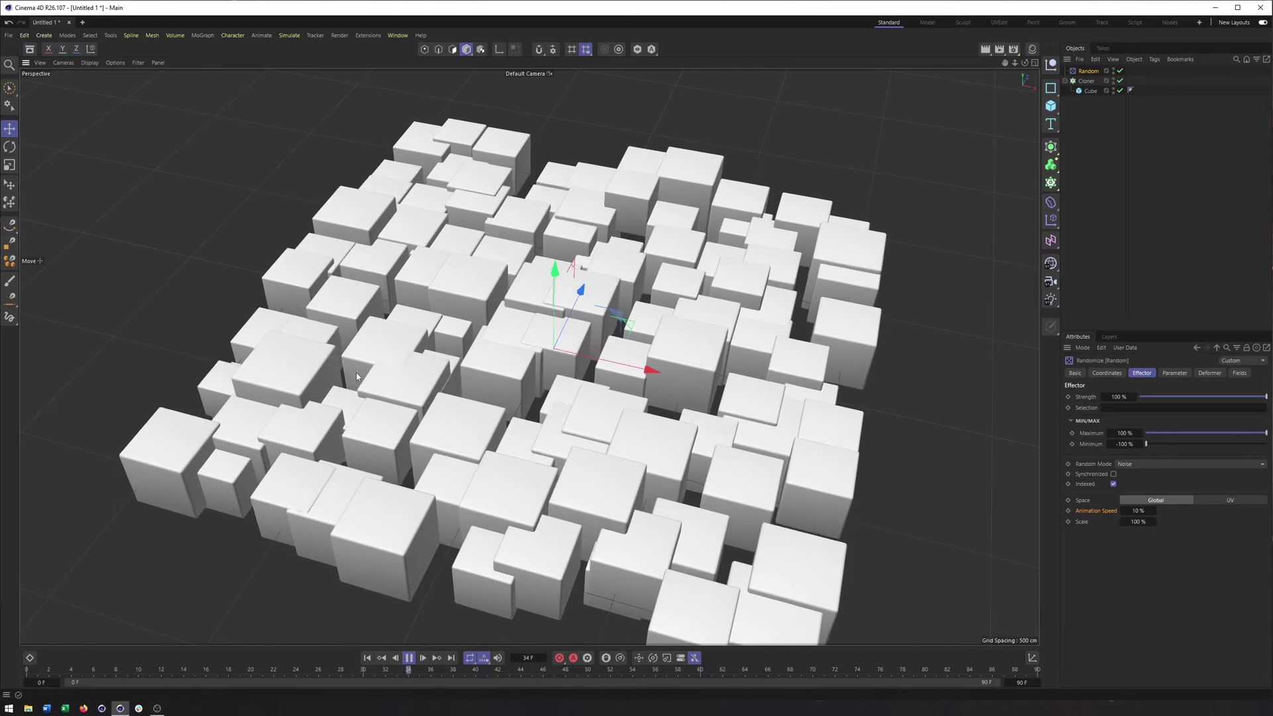
alt+drag(674, 408, 696, 450)
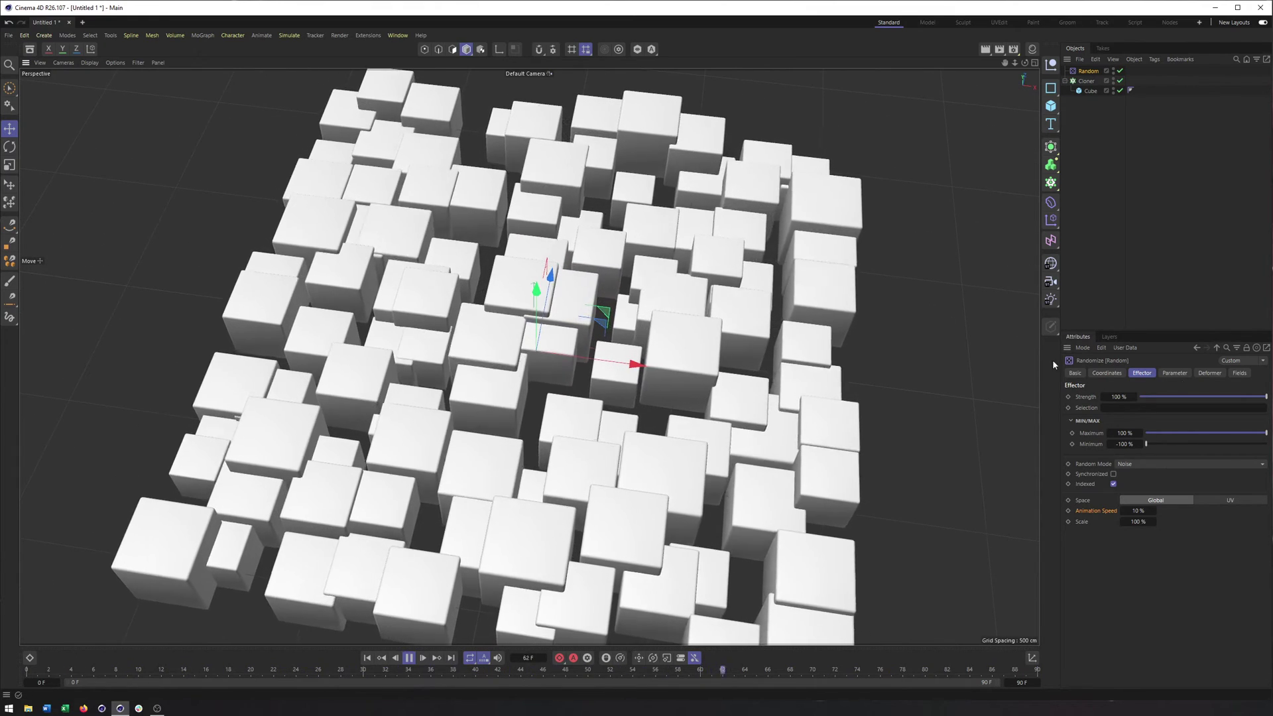
Disable the Random effector's scale variation and set its X and Z position variation to 0 cm
click(1174, 372)
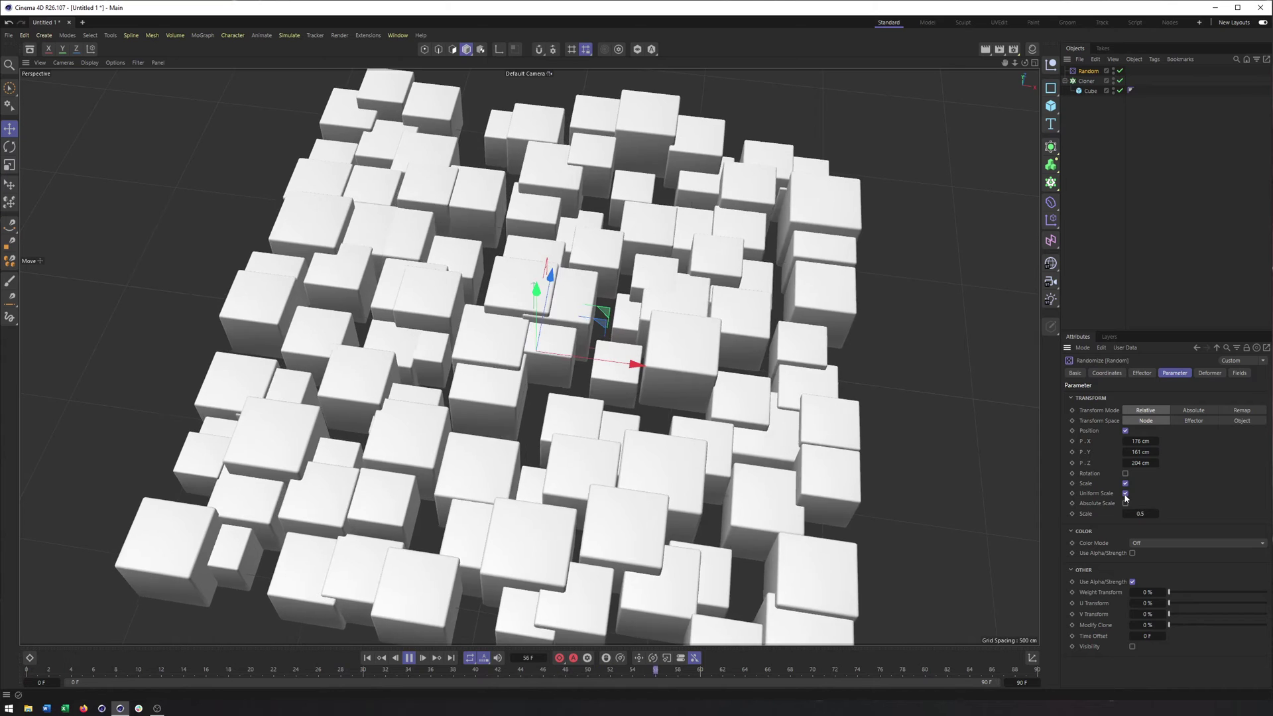
click(1125, 484)
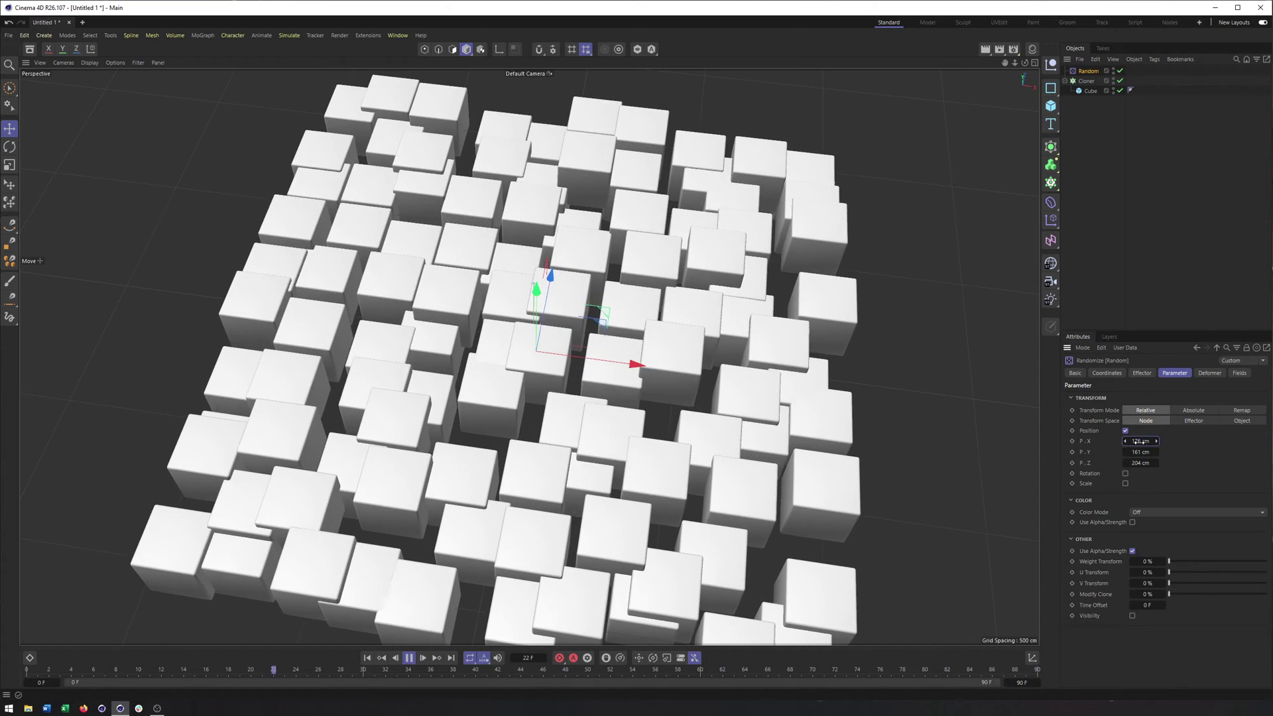
click(1140, 441)
text(0)
key(Return)
click(1140, 463)
text(0)
key(Return)
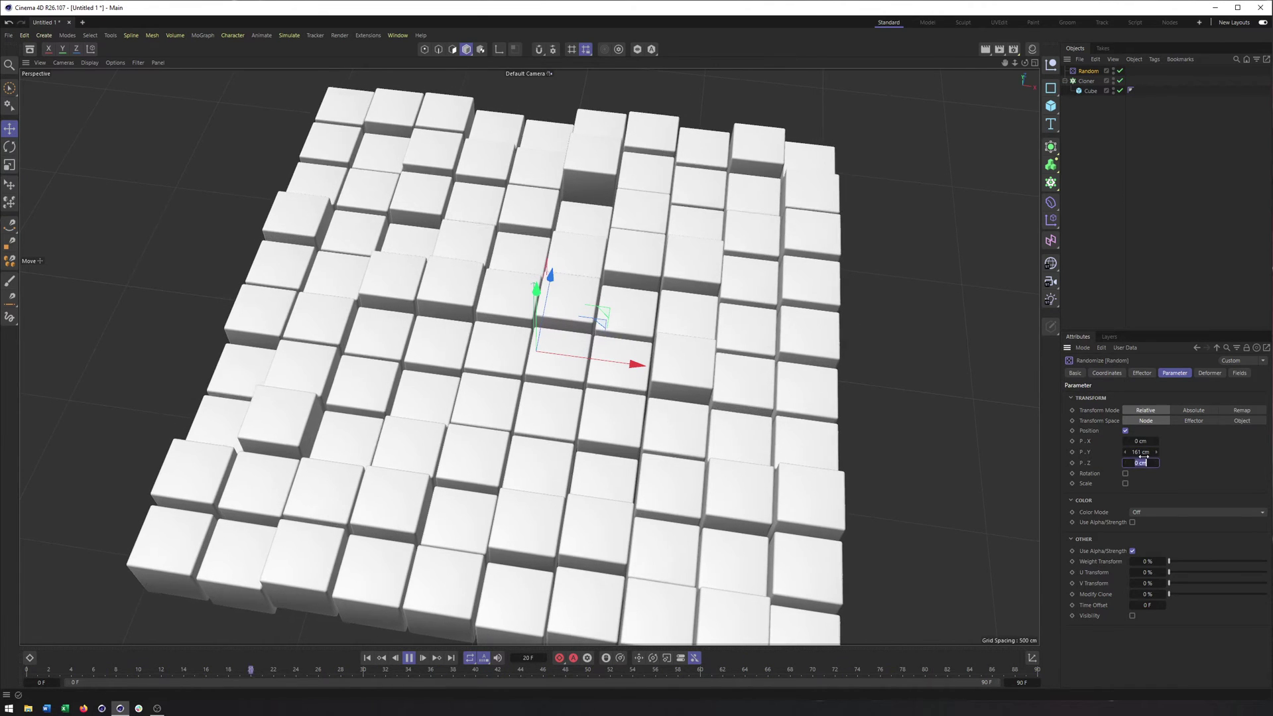
click(1140, 451)
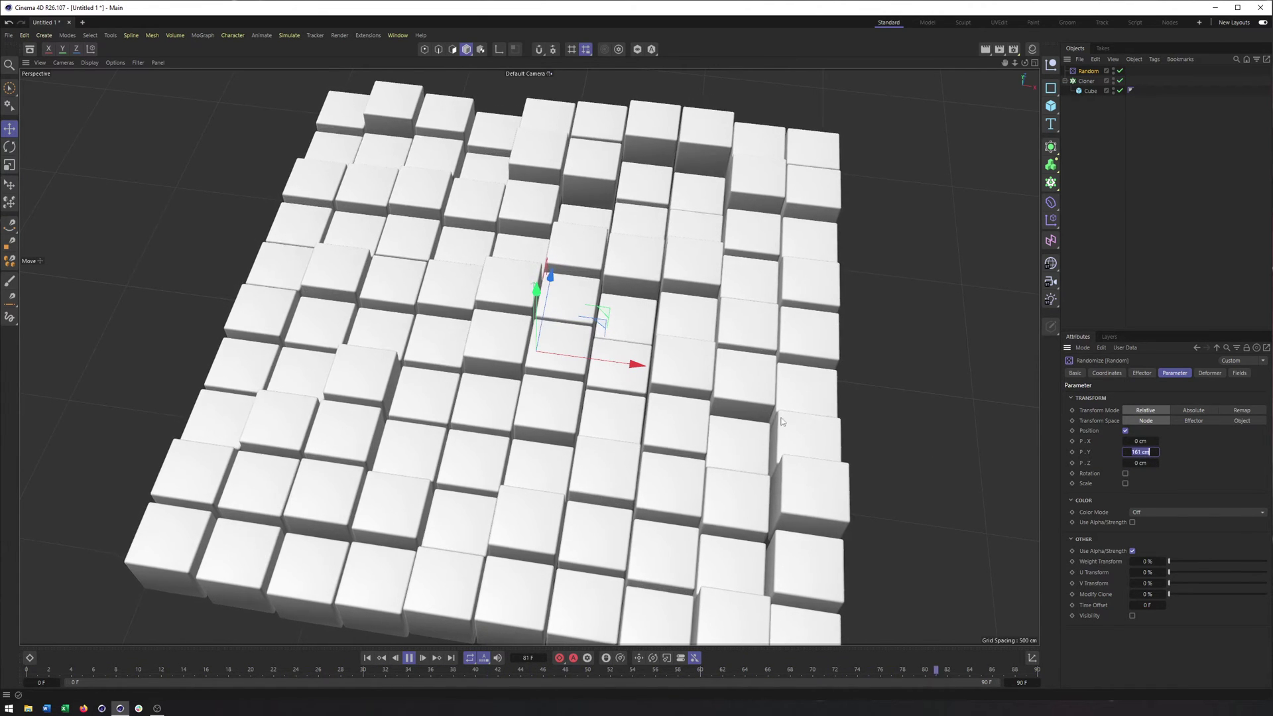
Try a scale of 700% for the Random effector's noise
alt+drag(704, 433, 671, 397)
scroll(675, 443, up, 1)
alt+middle_drag(671, 444, 661, 432)
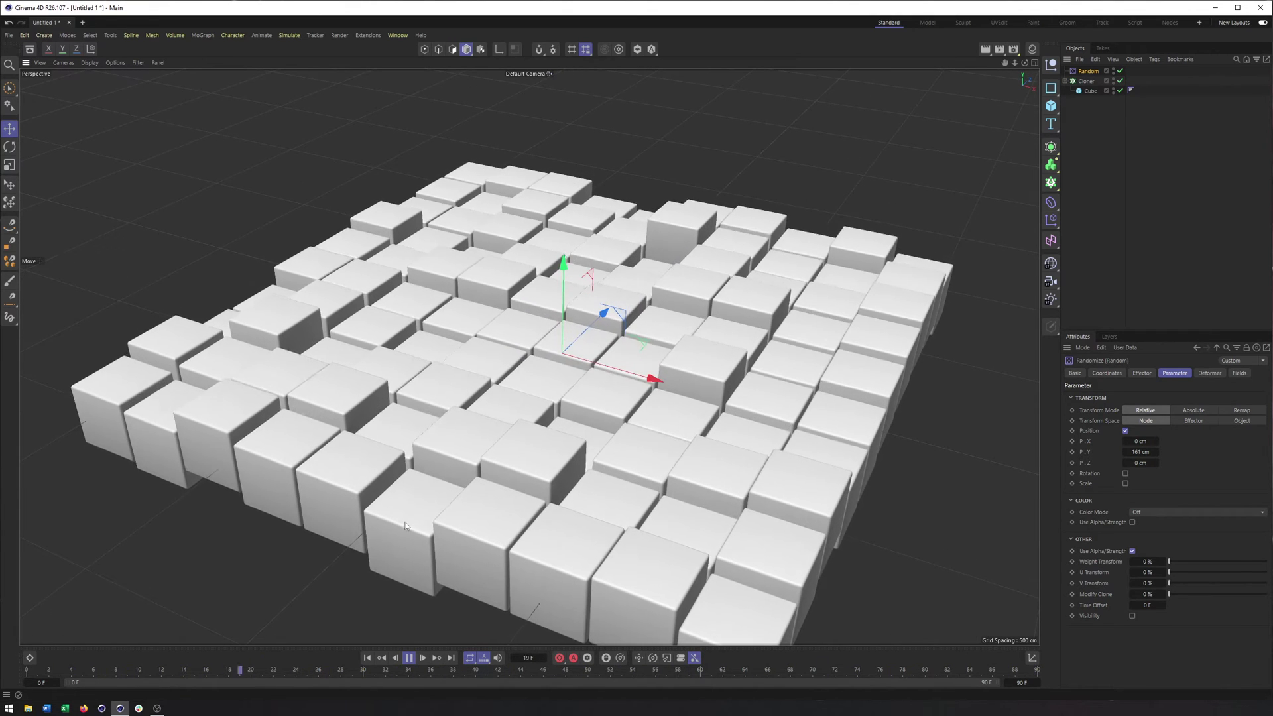
click(1142, 373)
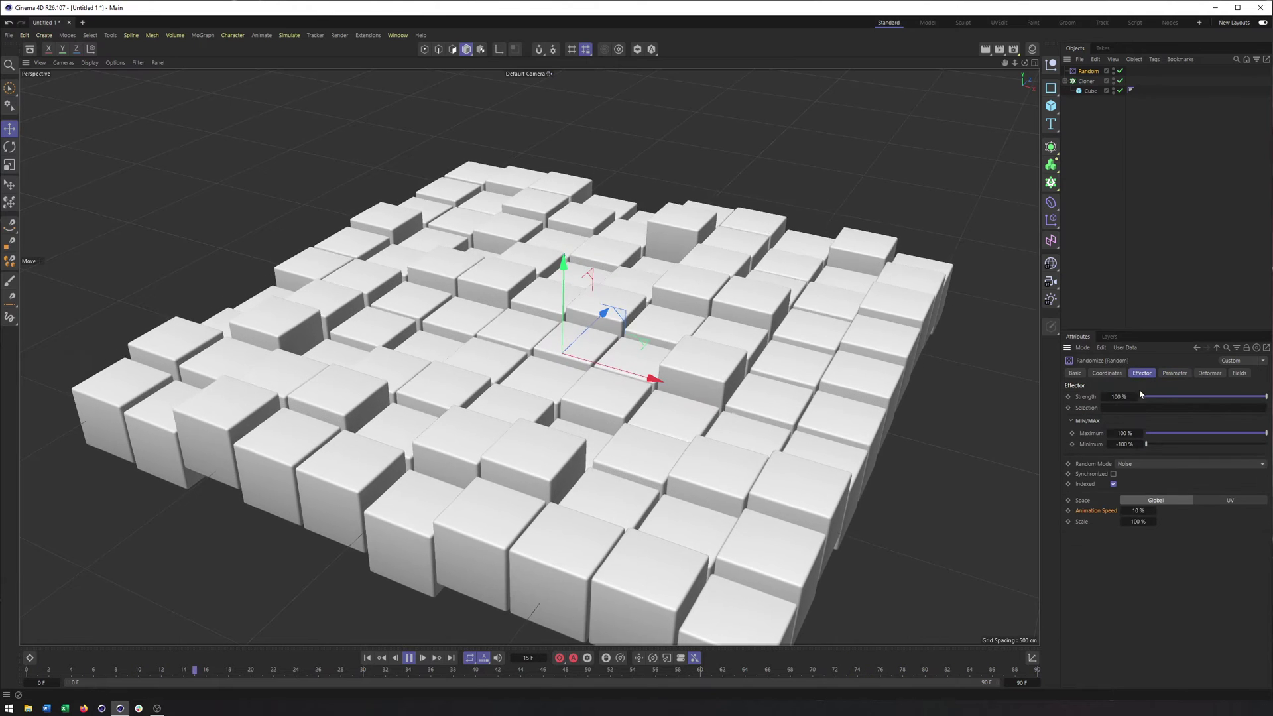
click(1138, 521)
text(700)
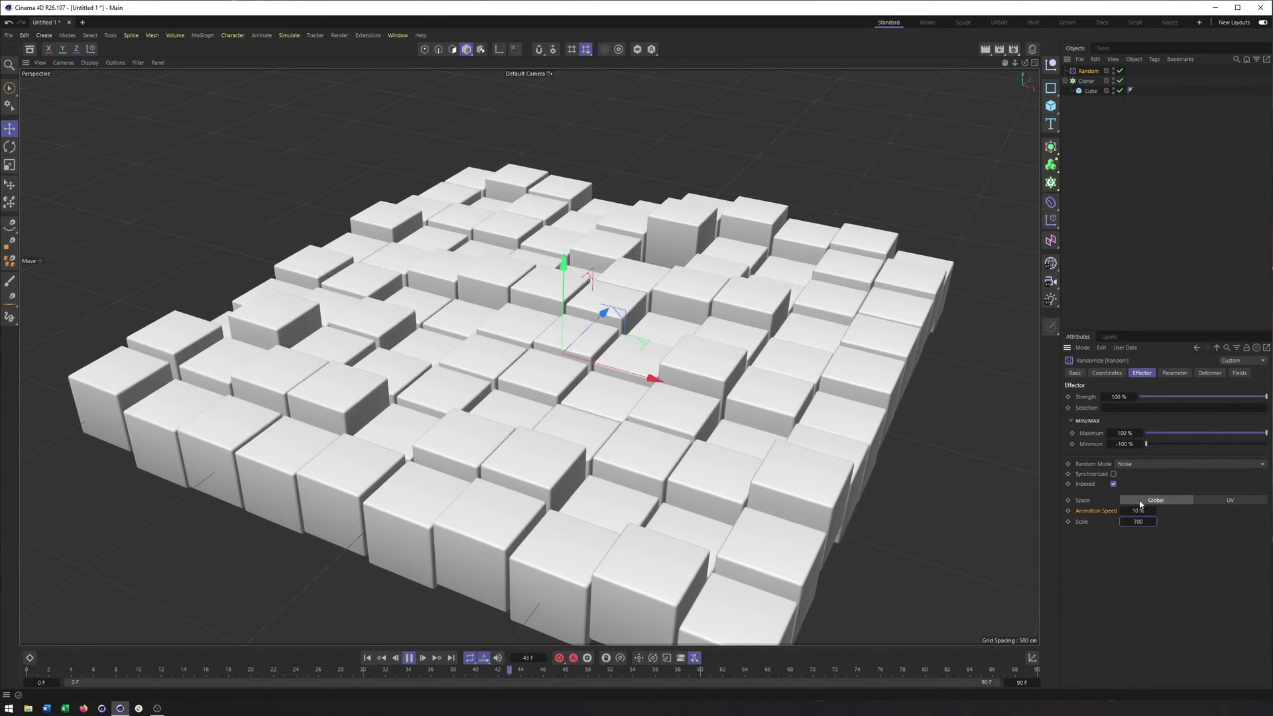
key(Return)
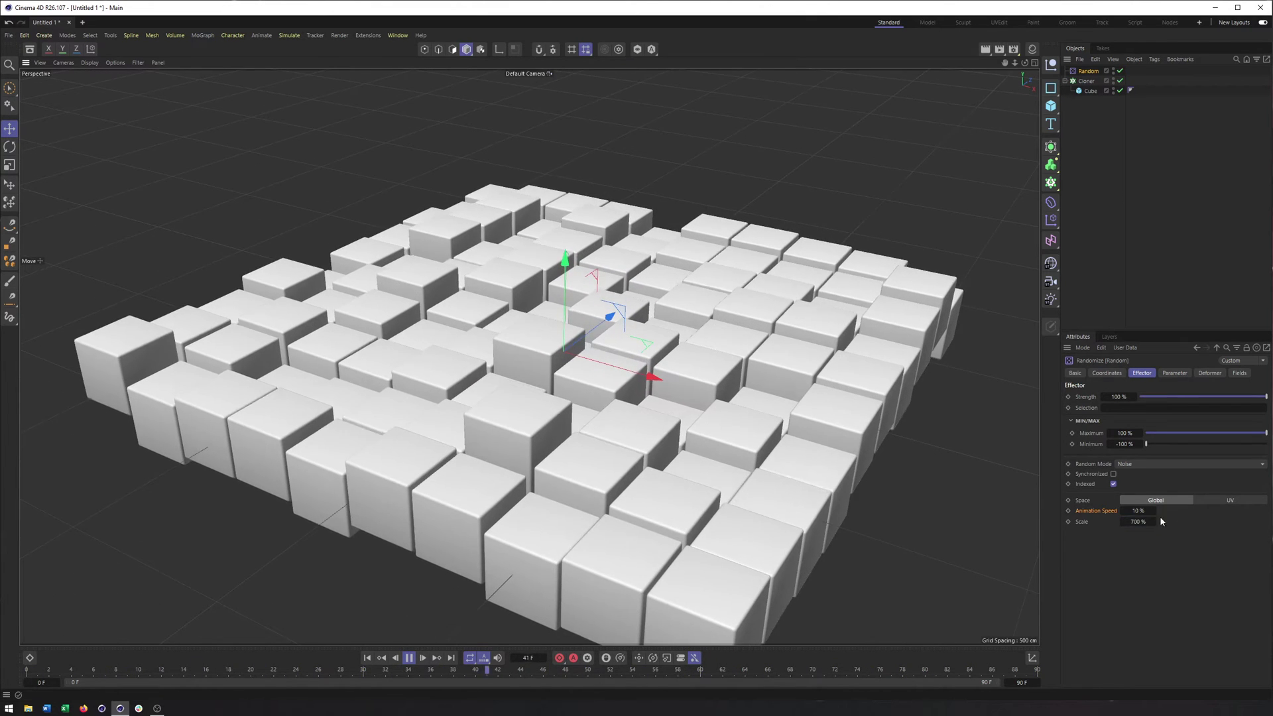
Set the Random effector's noise scale to 2000% and disable the Indexed option
click(1137, 521)
text(2000)
key(Return)
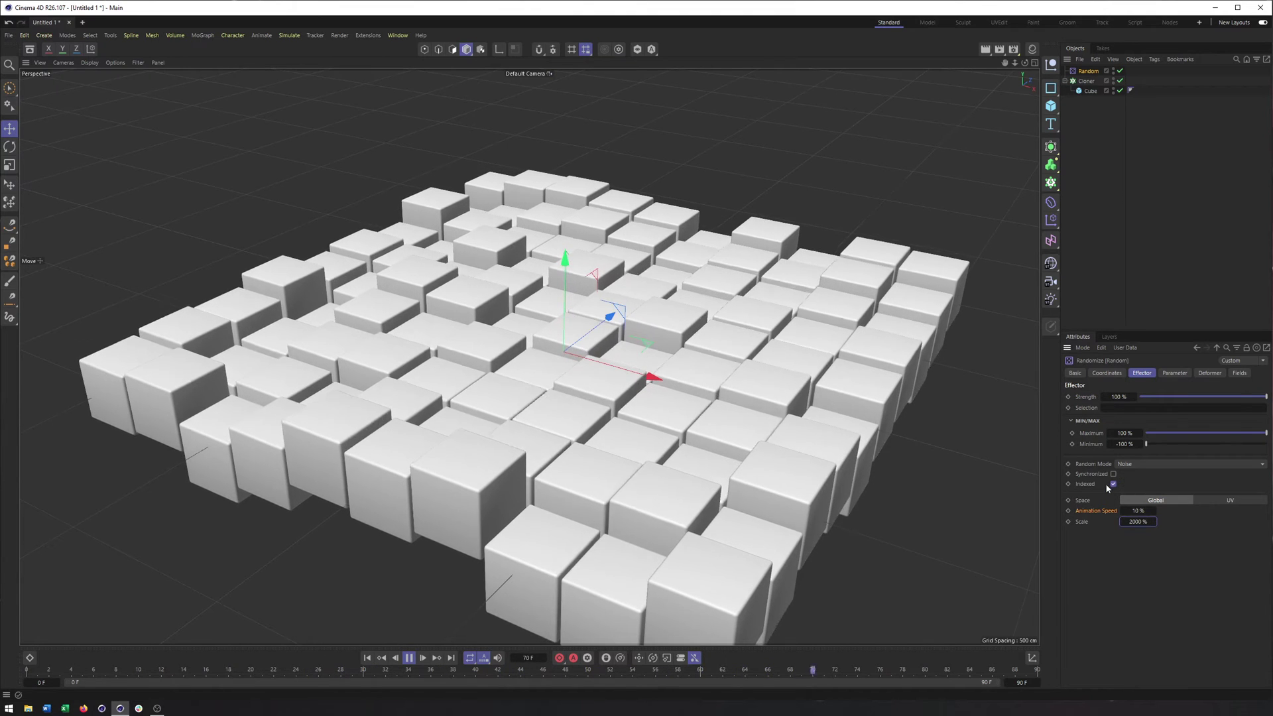
click(1113, 484)
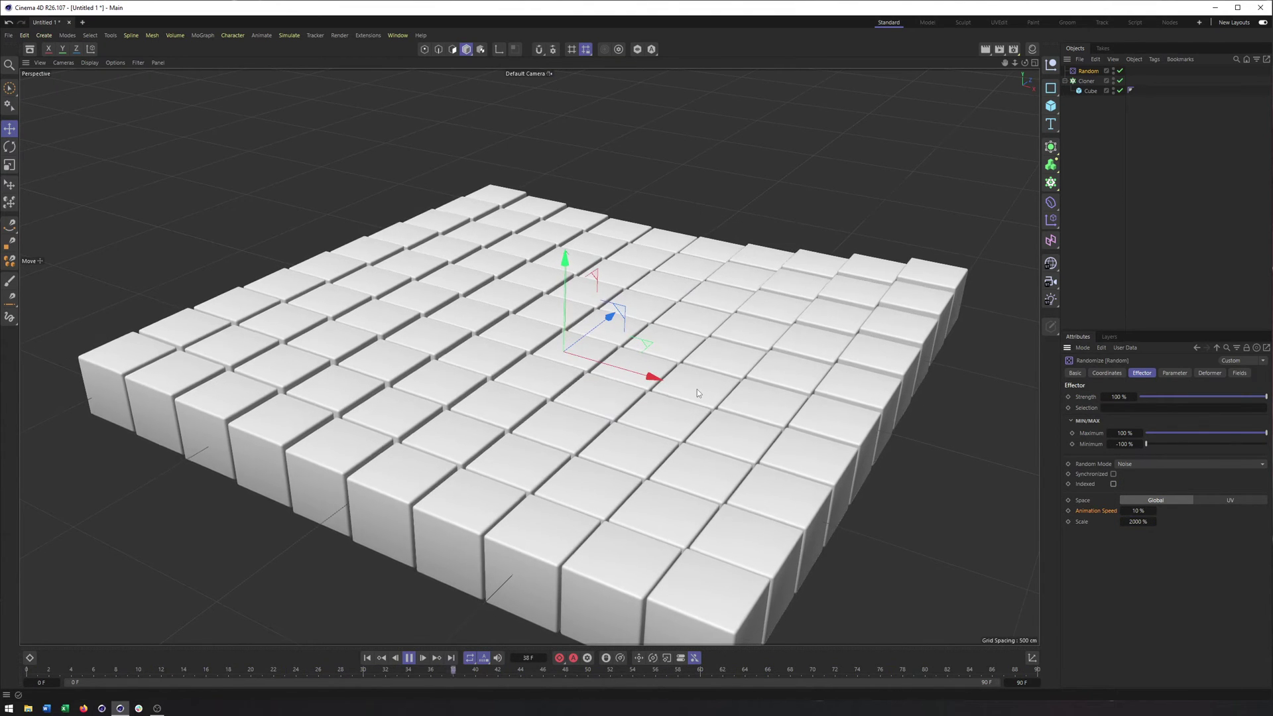
Set the Random effector's noise scale to 500%
alt+drag(697, 398, 697, 361)
alt+drag(487, 382, 475, 350)
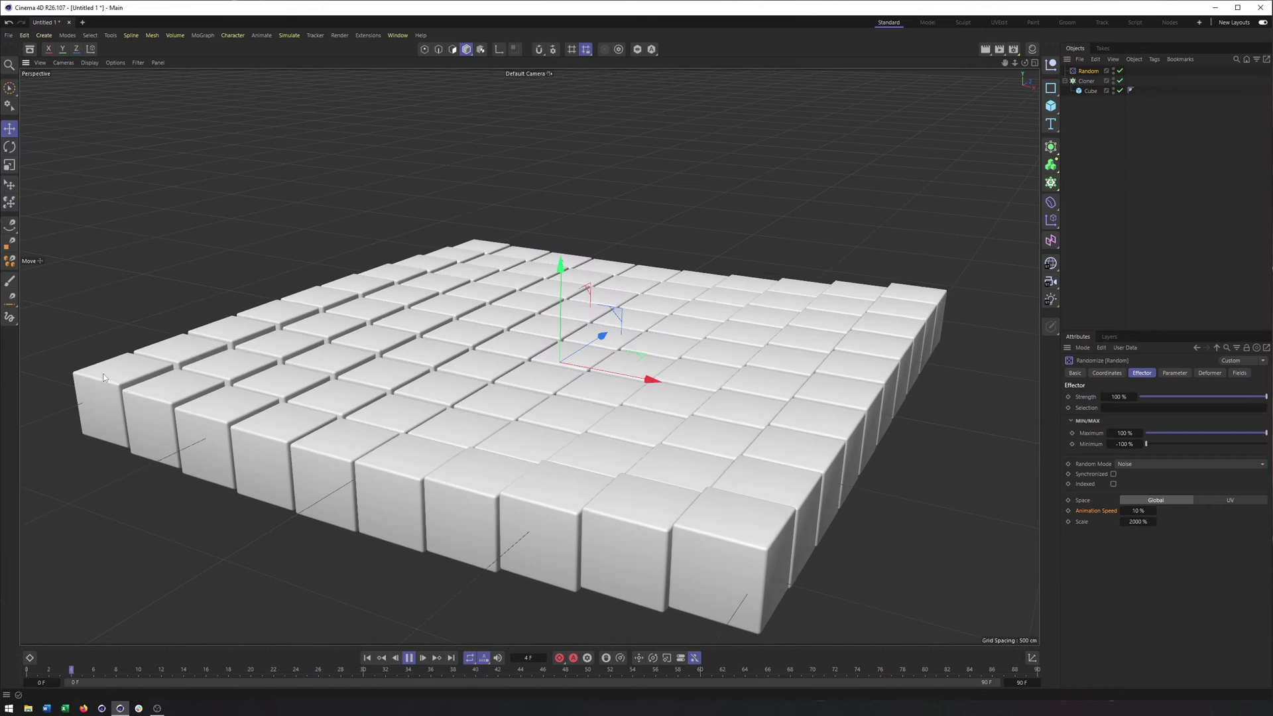
click(1124, 521)
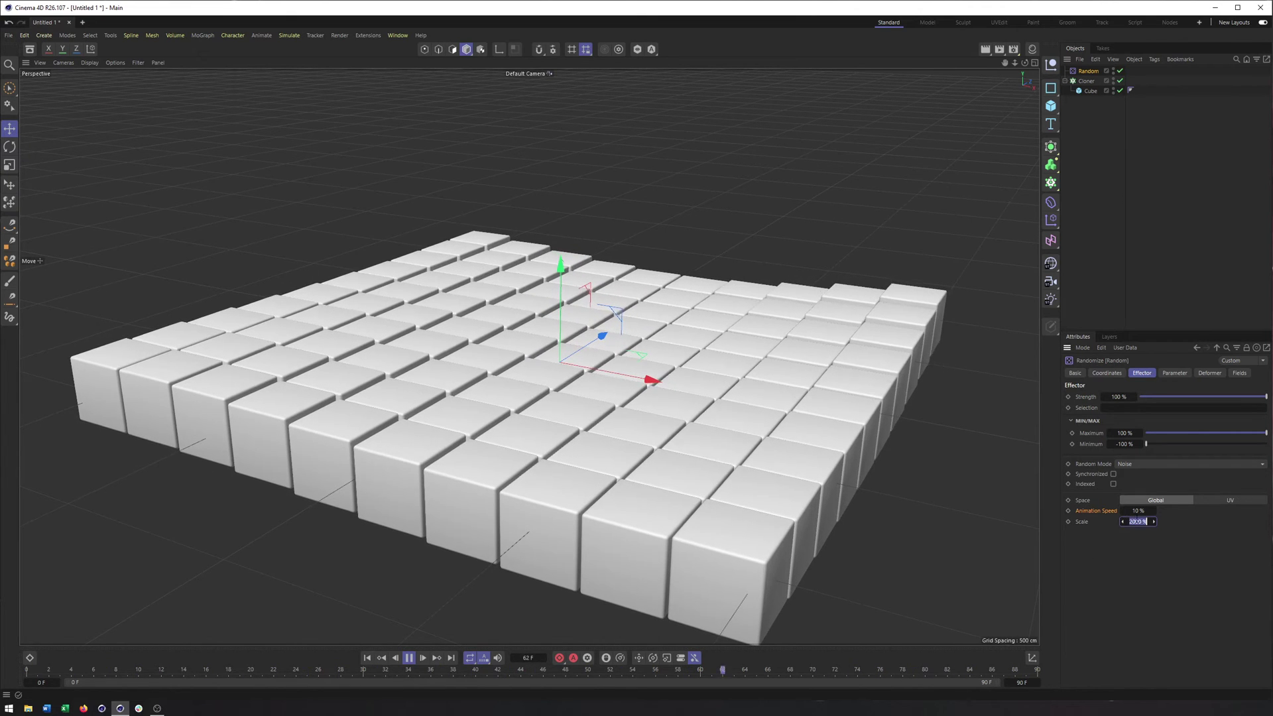
text(500)
key(Return)
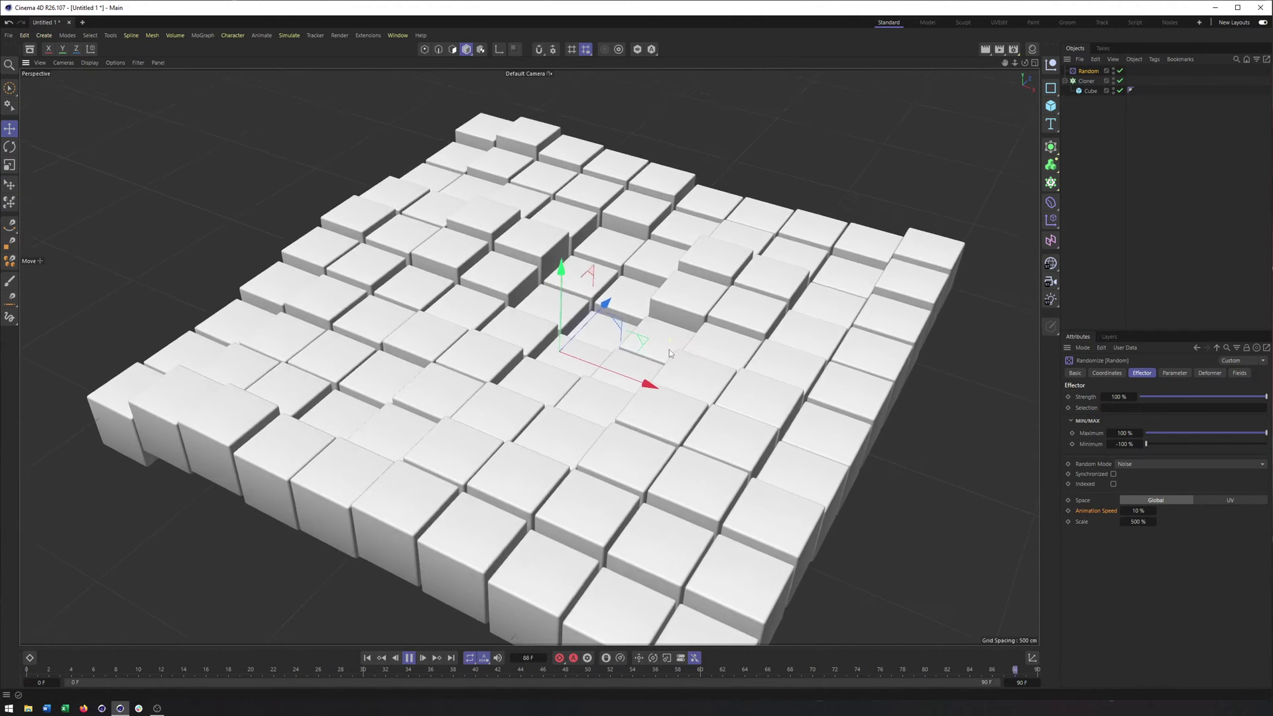
Try the Turbulence mode on the Random effector, switch it back to Random mode, and check its transform parameters
click(1137, 463)
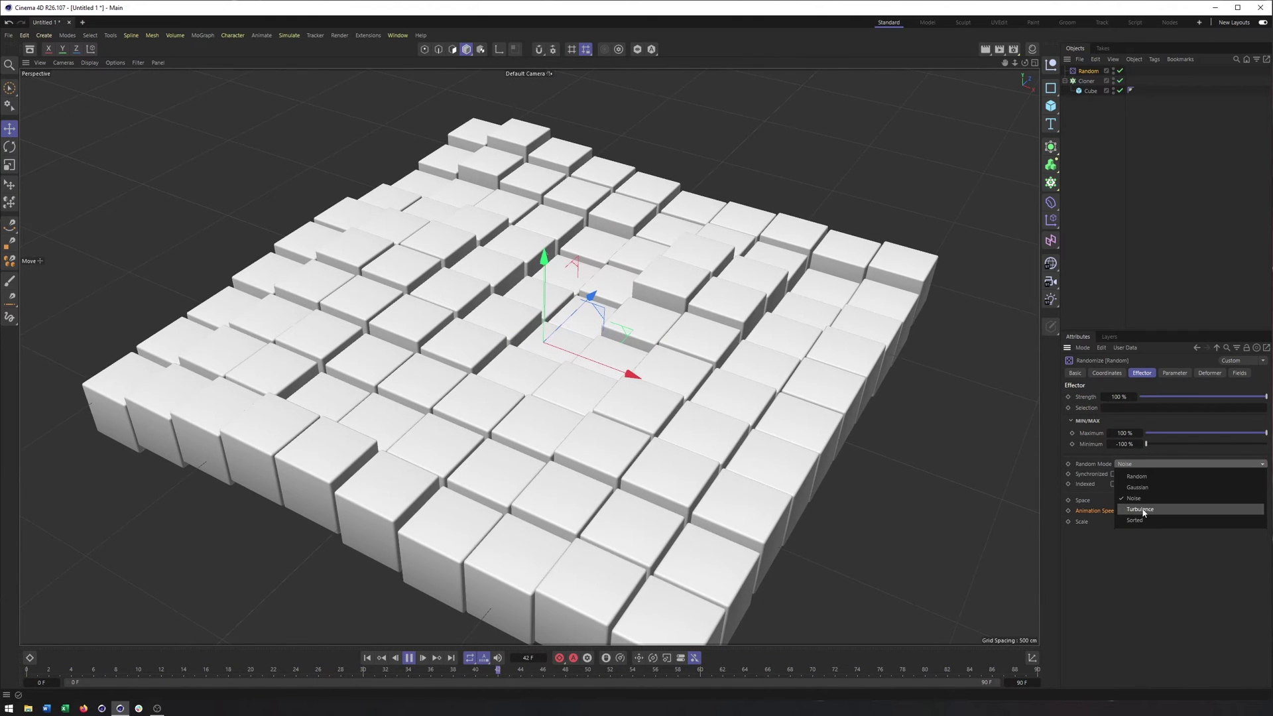
click(1142, 509)
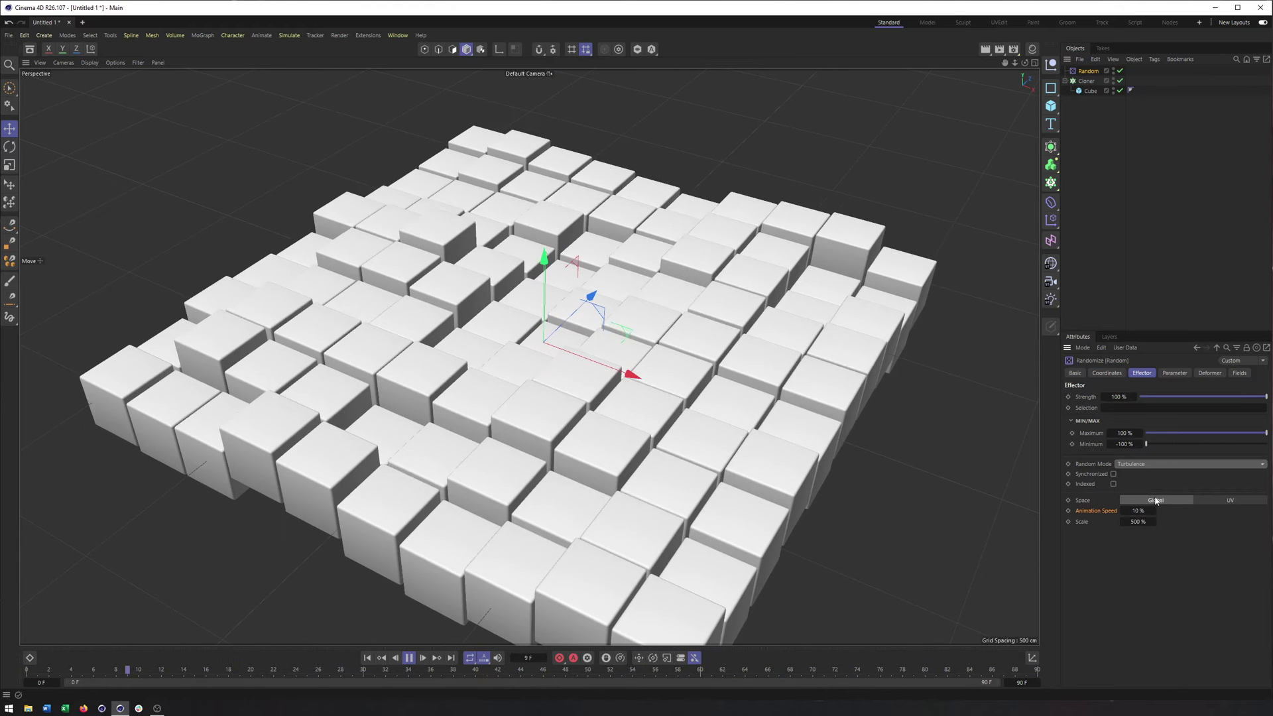
click(1158, 464)
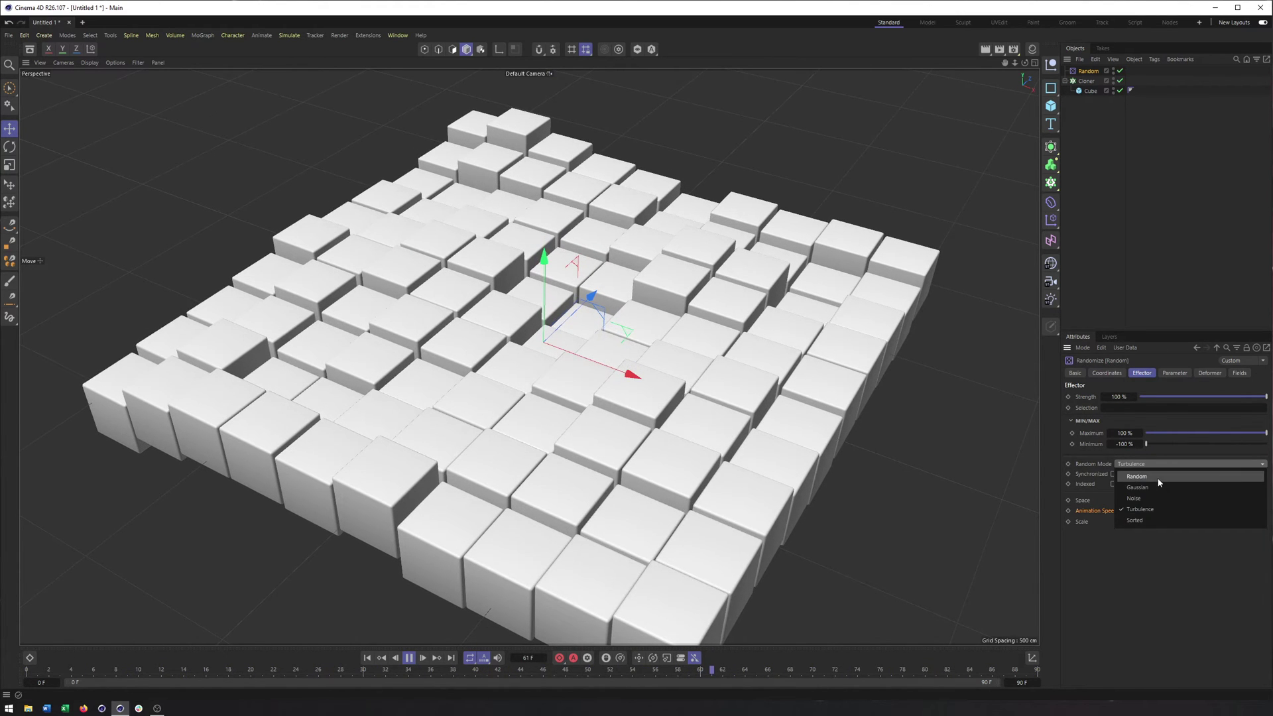
click(1158, 478)
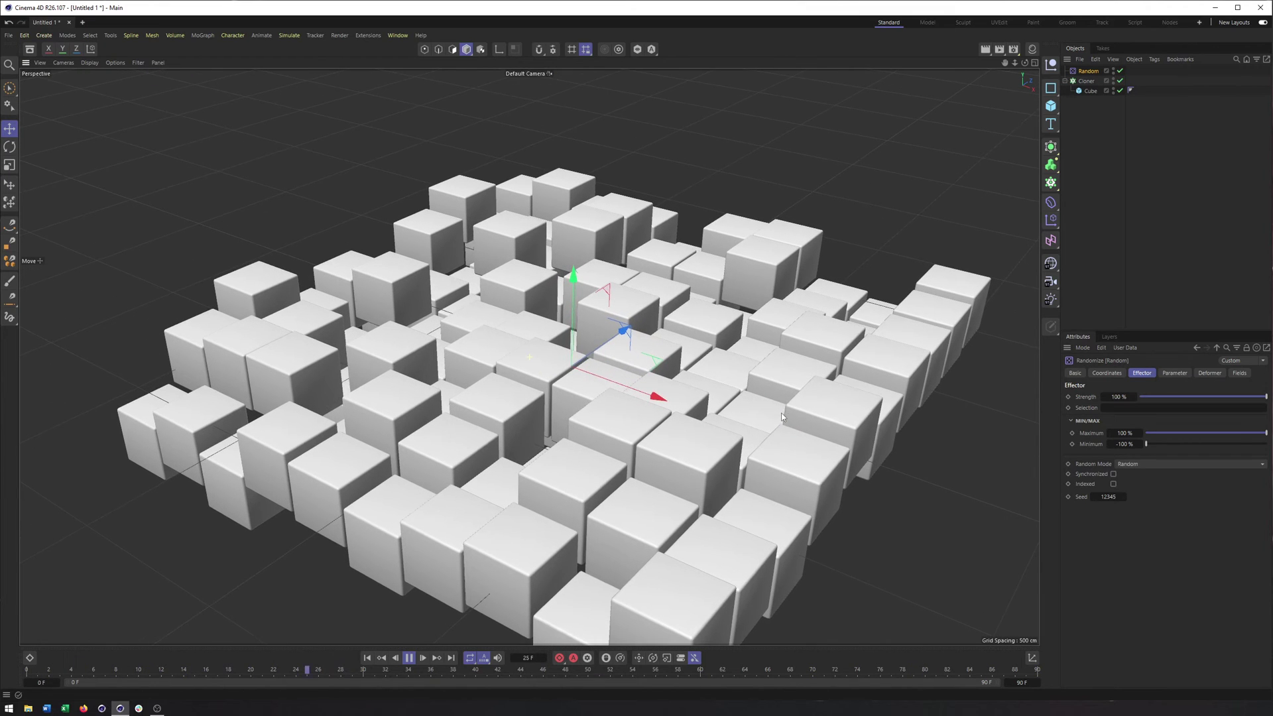
click(1175, 374)
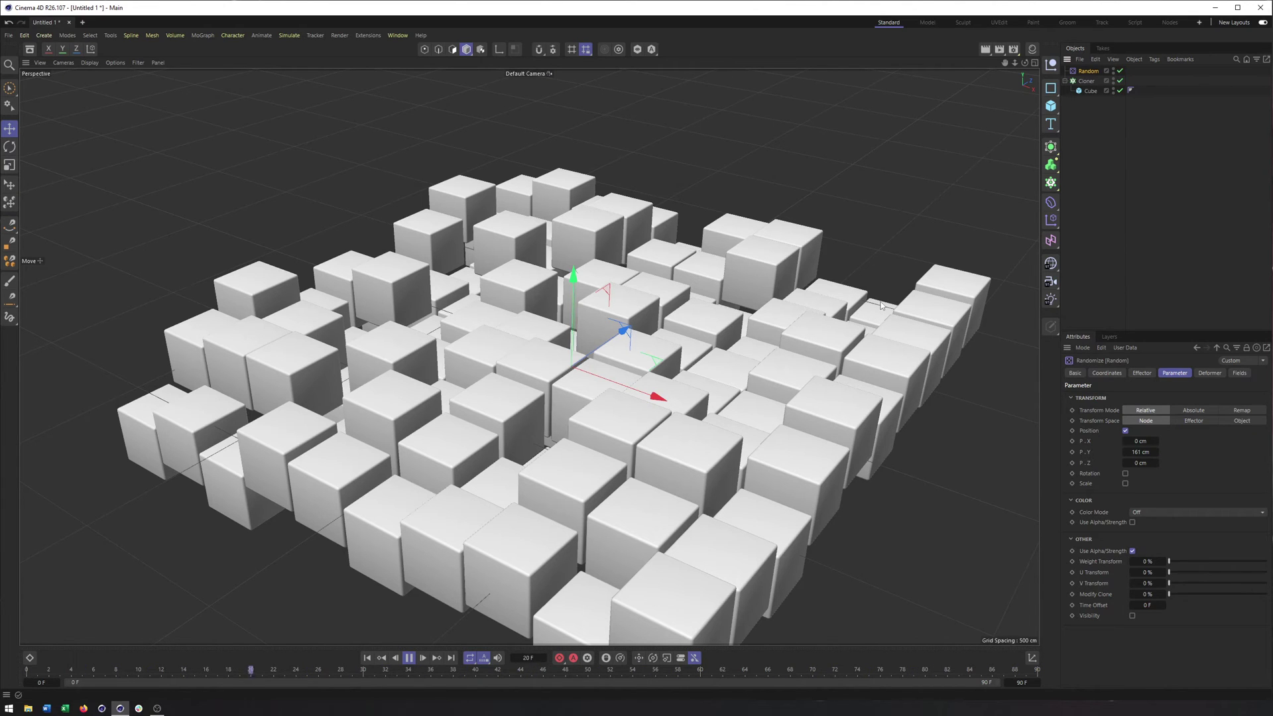
Replace the Random effector with a Plain effector and assign it to the Cloner's effectors
click(1052, 223)
key(Delete)
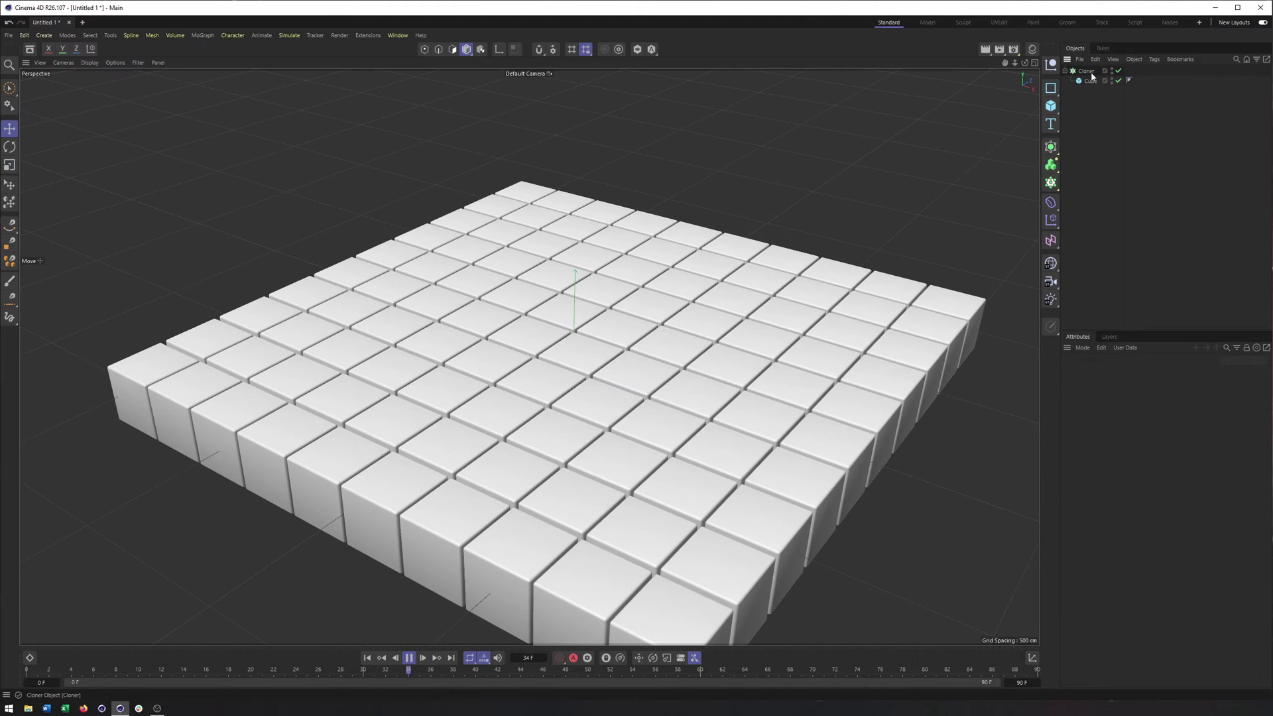
click(1050, 220)
click(1082, 238)
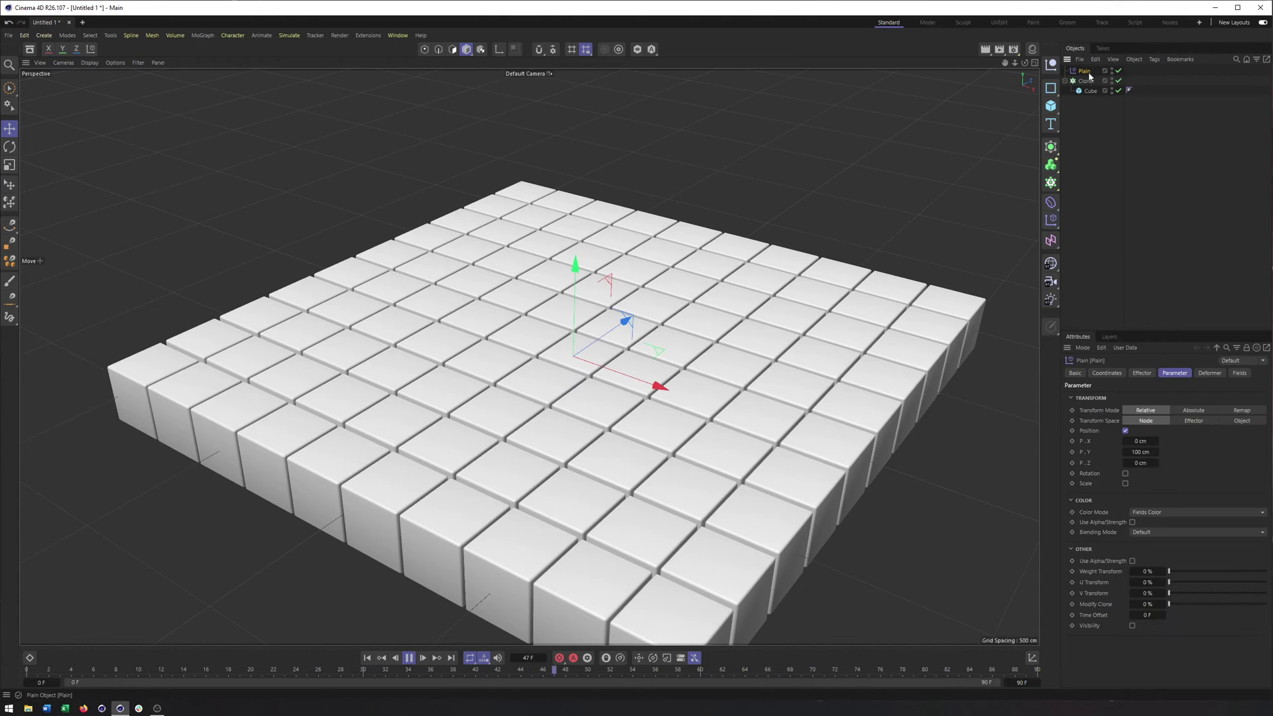
click(1085, 81)
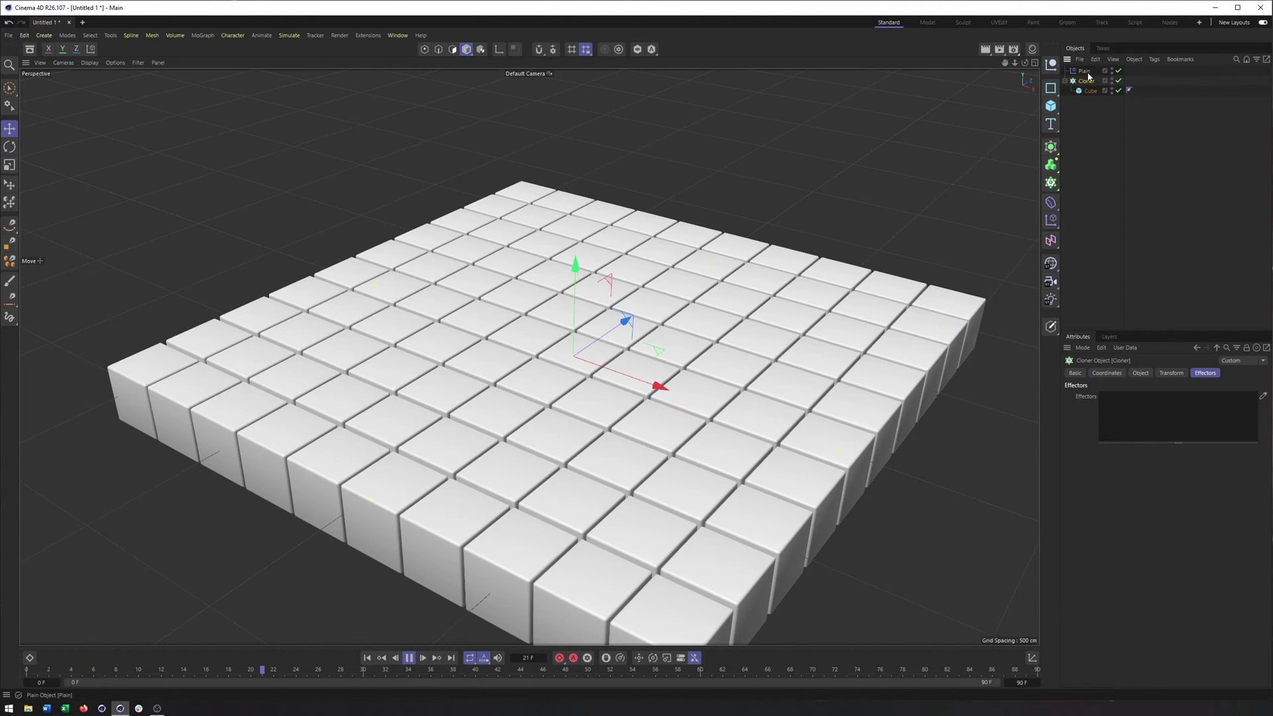
drag(1152, 442, 1148, 425)
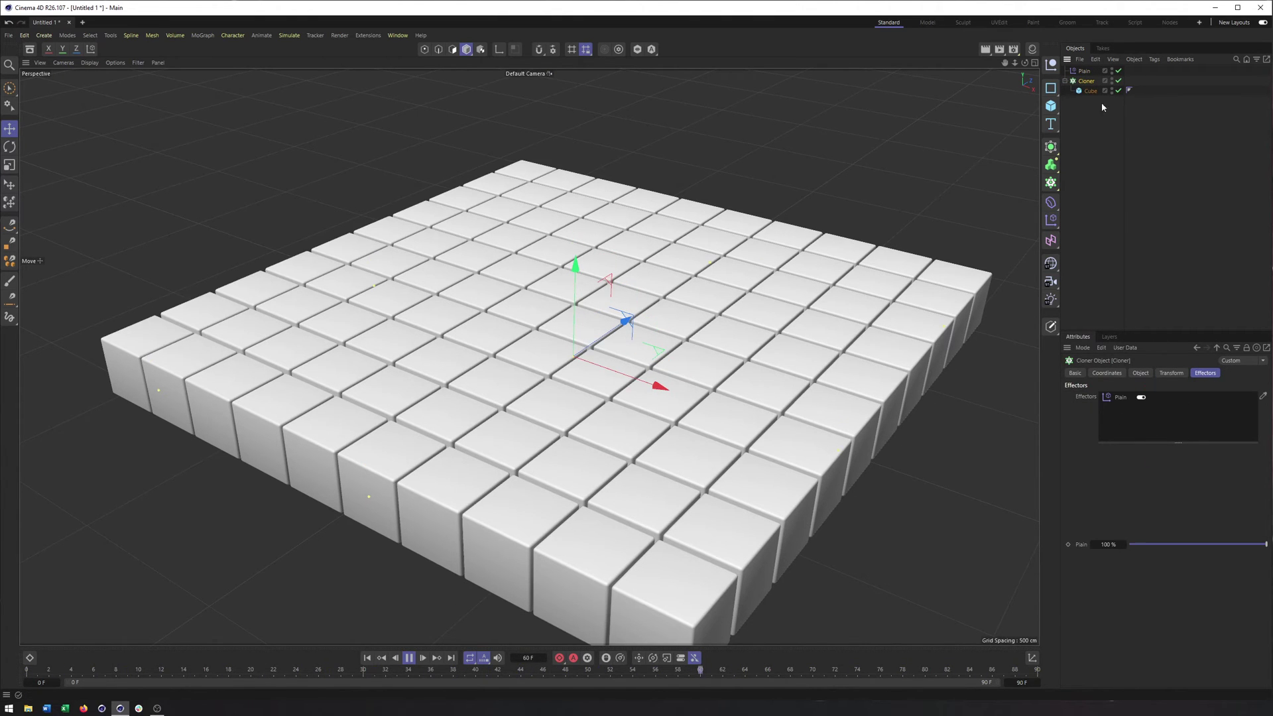
Add a Random Field to the Plain effector's falloff fields
click(1084, 71)
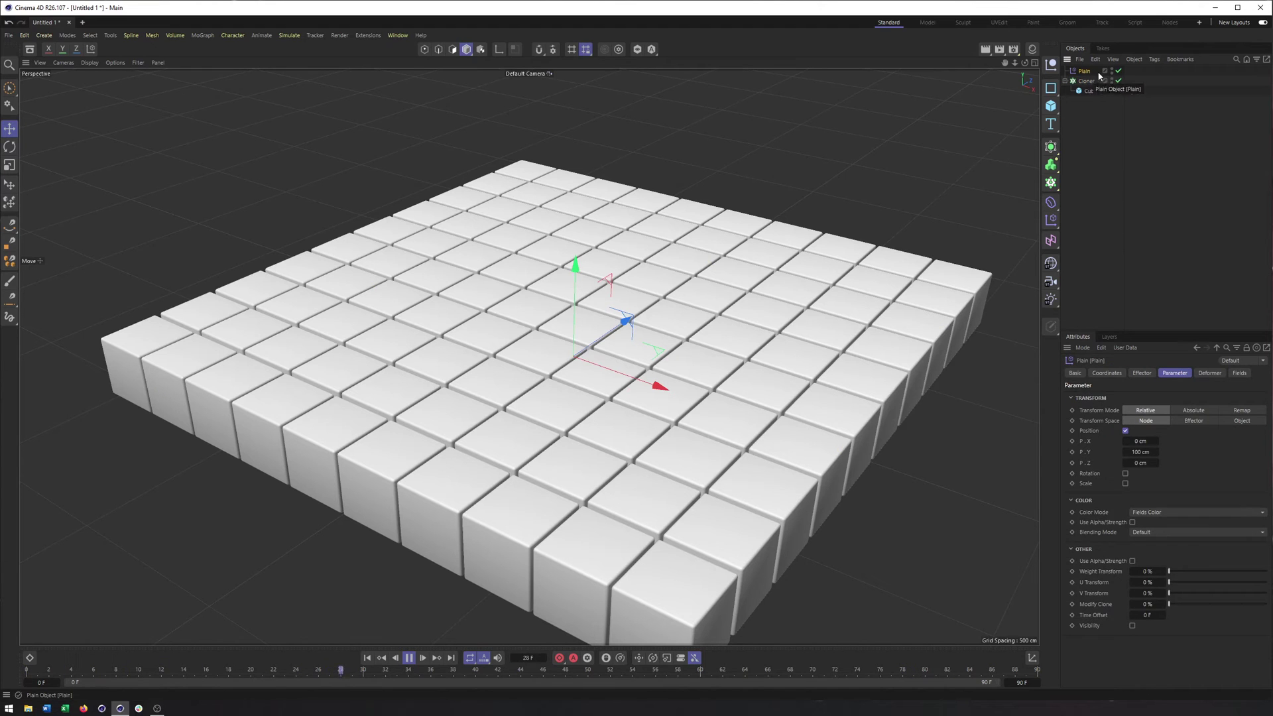
click(1240, 373)
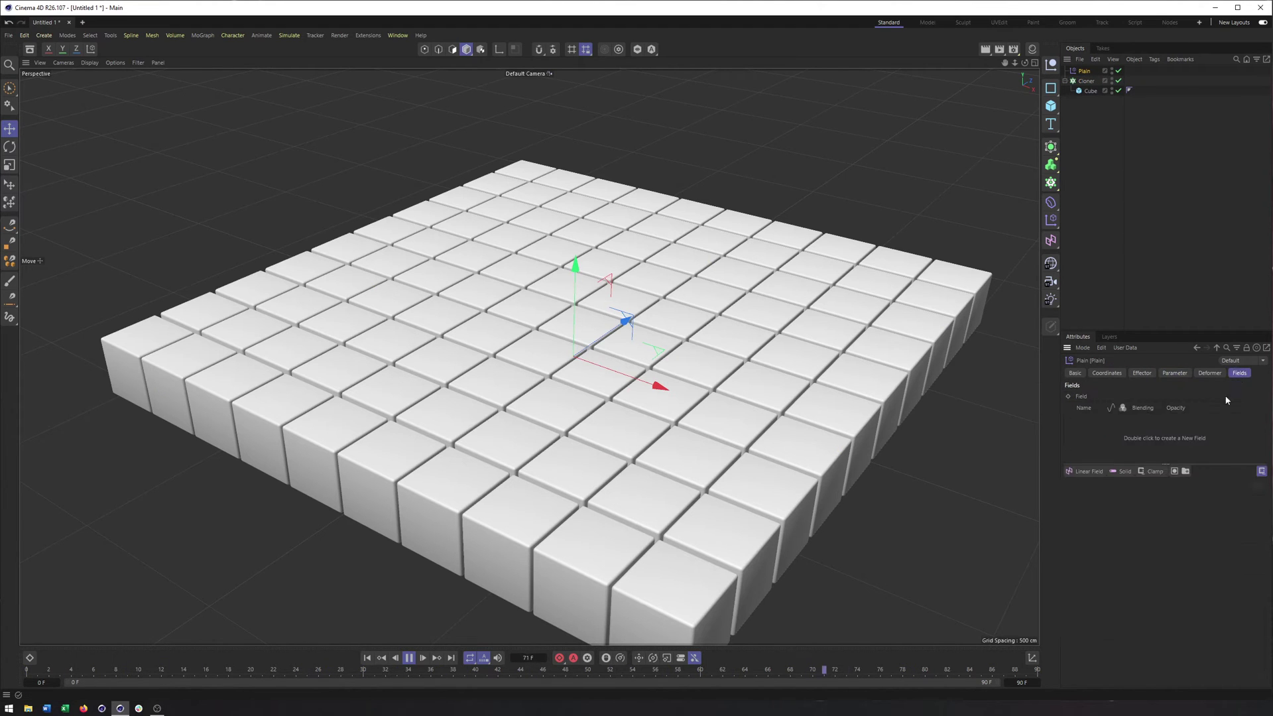
click(1076, 472)
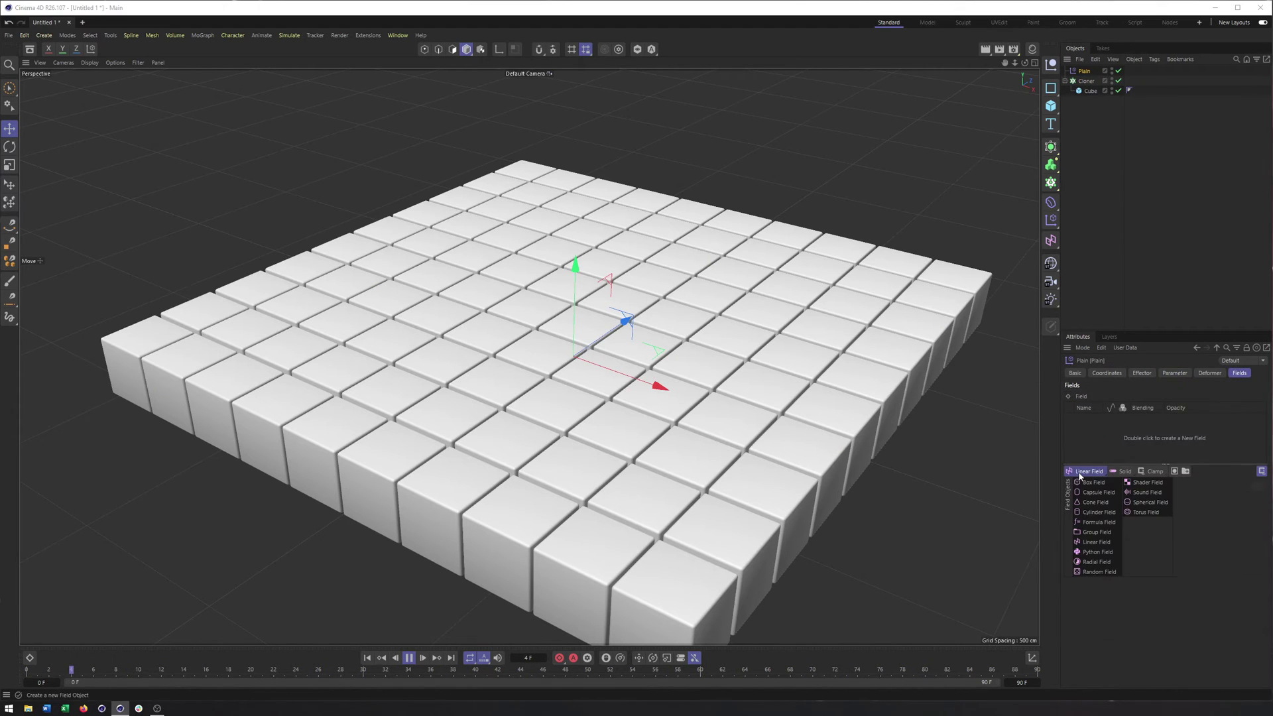
click(1098, 572)
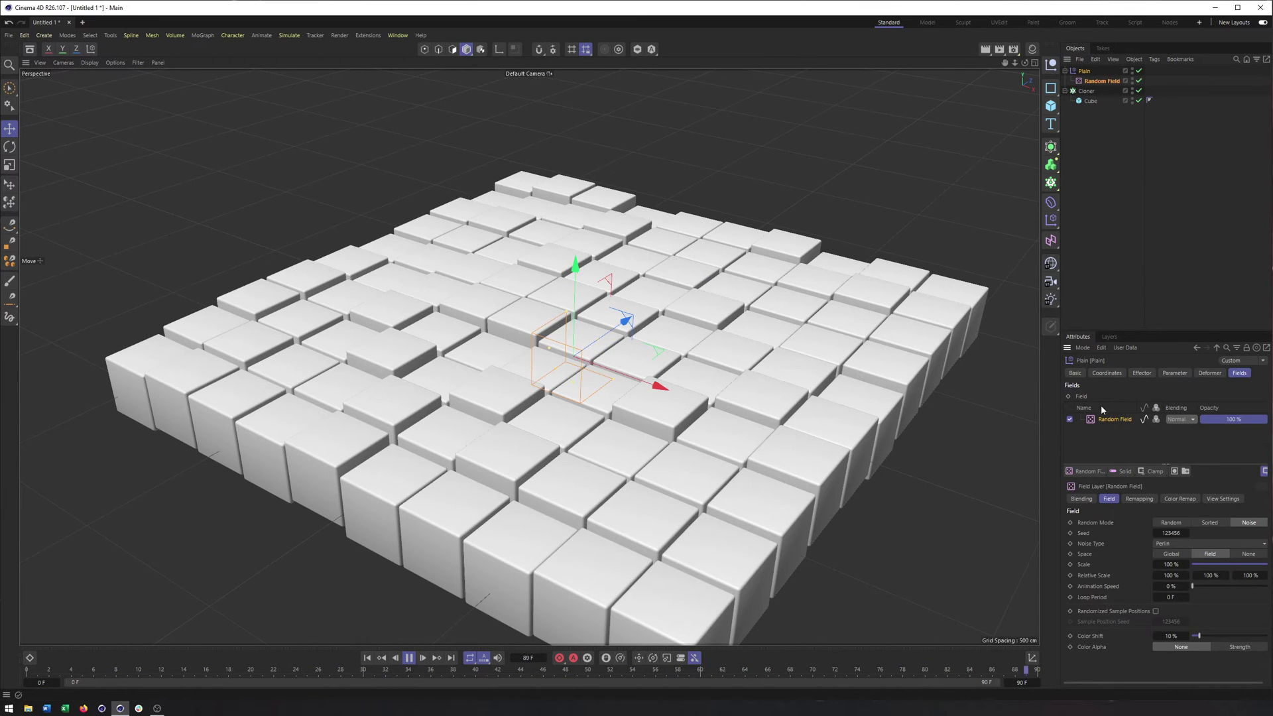
alt+middle_drag(895, 389, 869, 387)
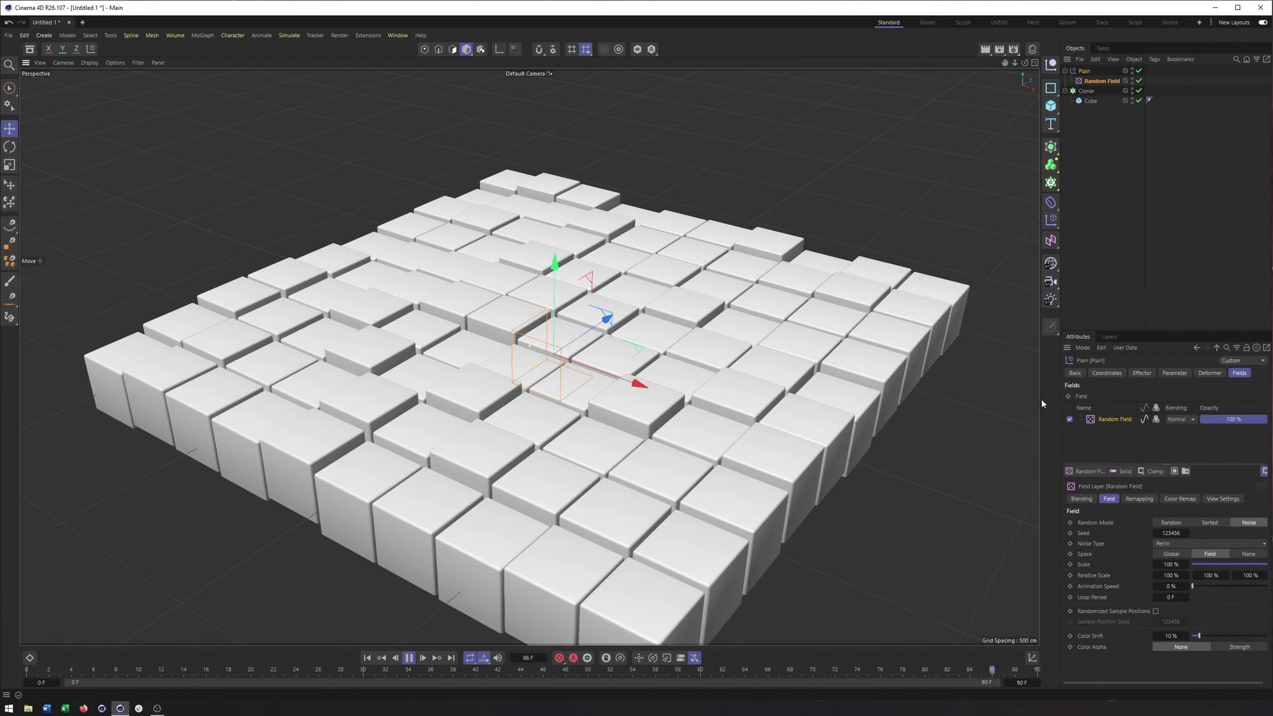
Set the Random Field's animation speed to 70% and its loop period to 90 frames
click(1164, 545)
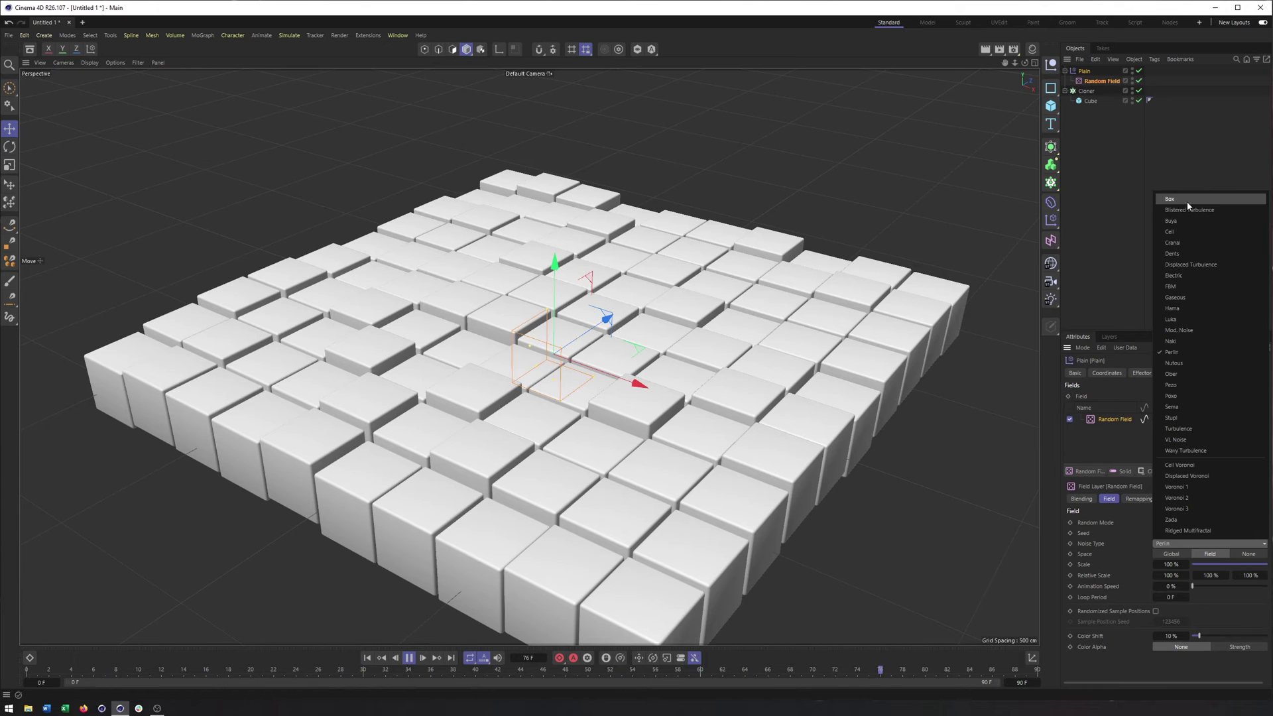
click(1011, 579)
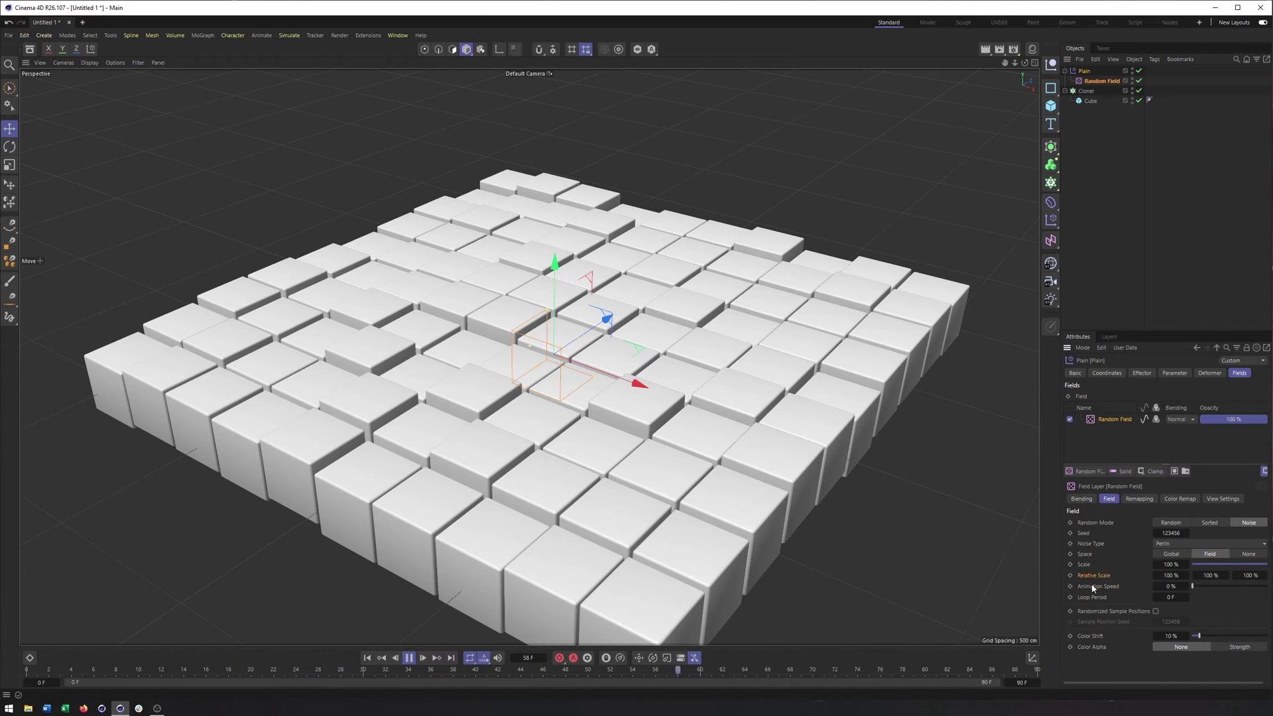
drag(1192, 586, 1206, 588)
drag(1235, 586, 1244, 586)
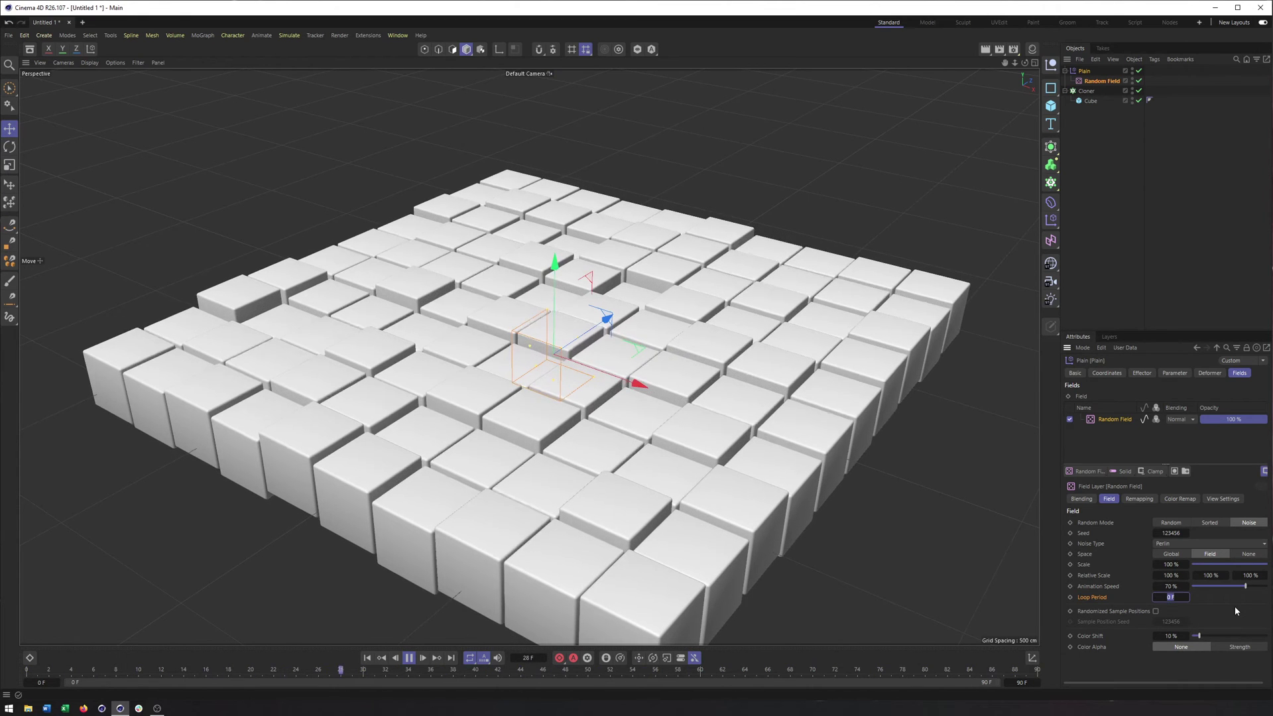
text(90)
key(Return)
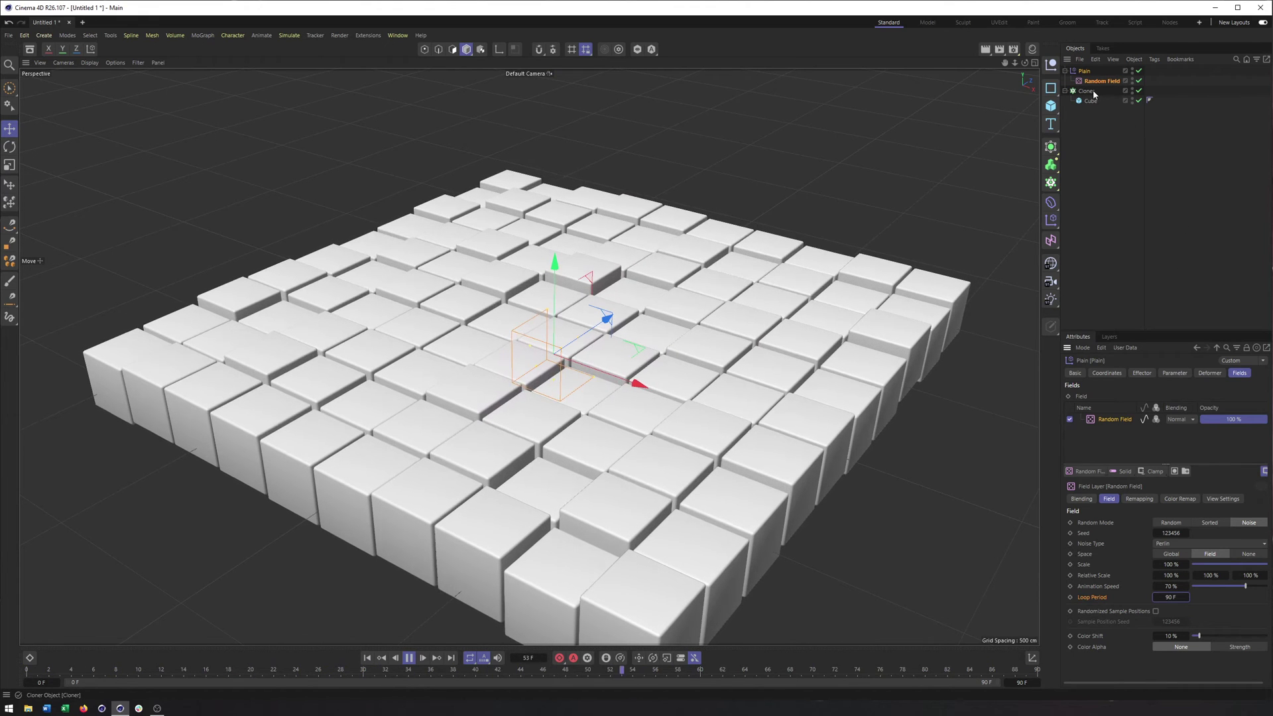
Enable rotation on the Plain effector with 130° heading, 43° pitch and 48° bank
click(1084, 71)
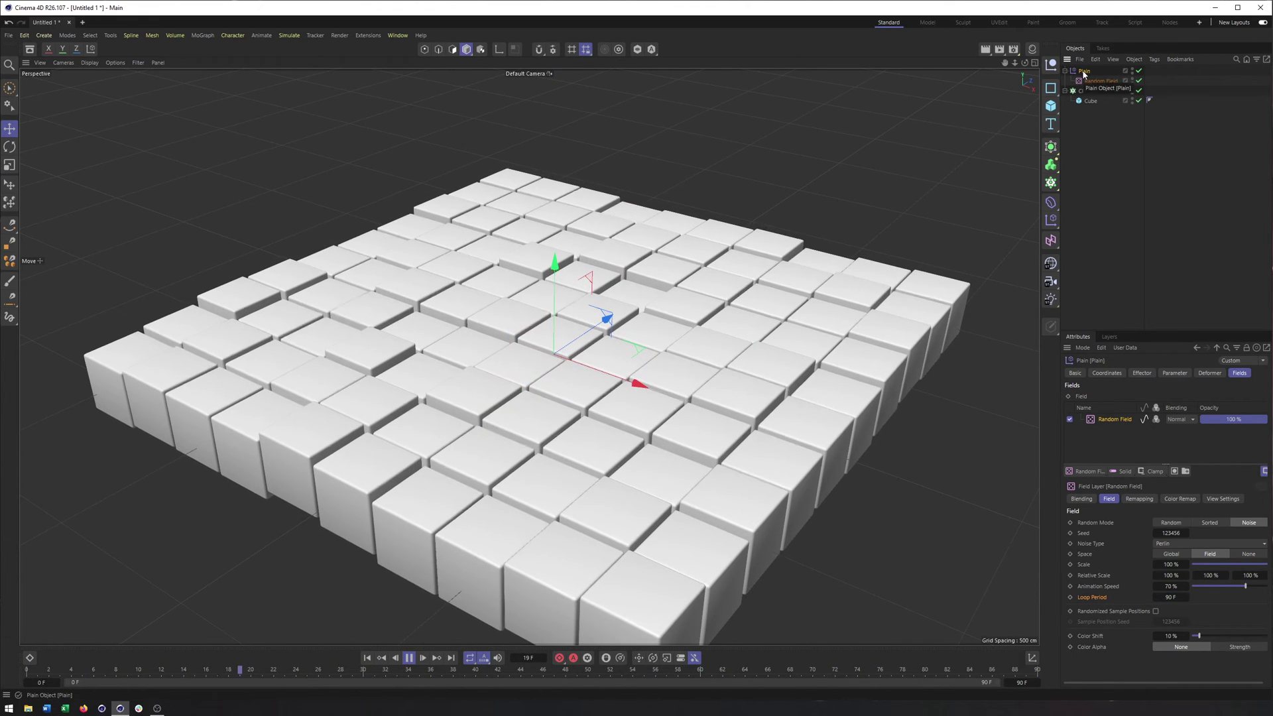
click(1174, 373)
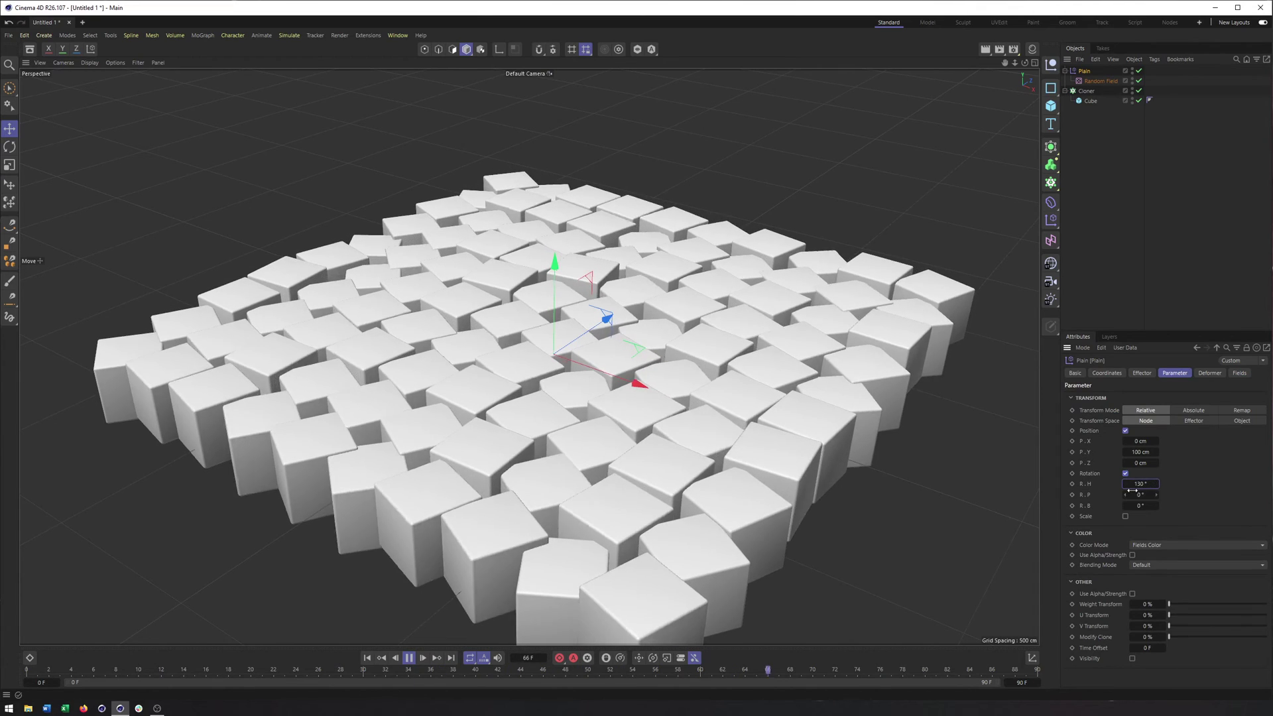
drag(1151, 494, 1165, 494)
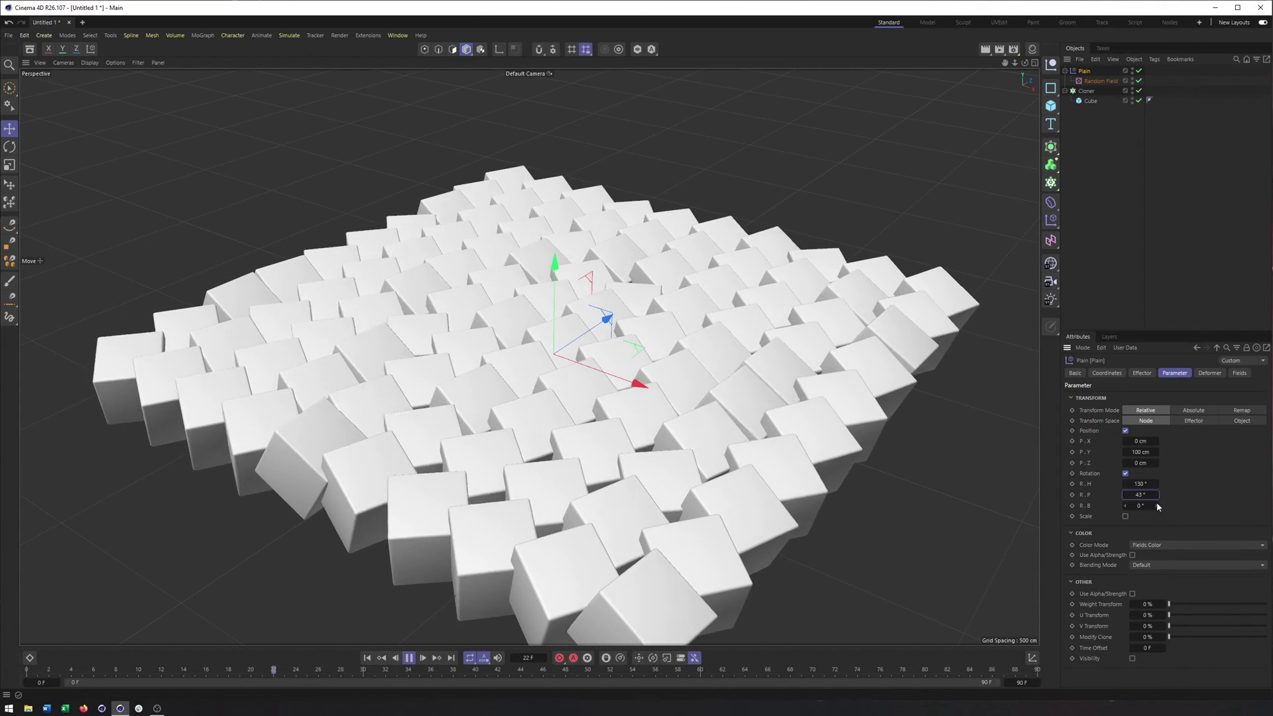
drag(1156, 505, 1148, 515)
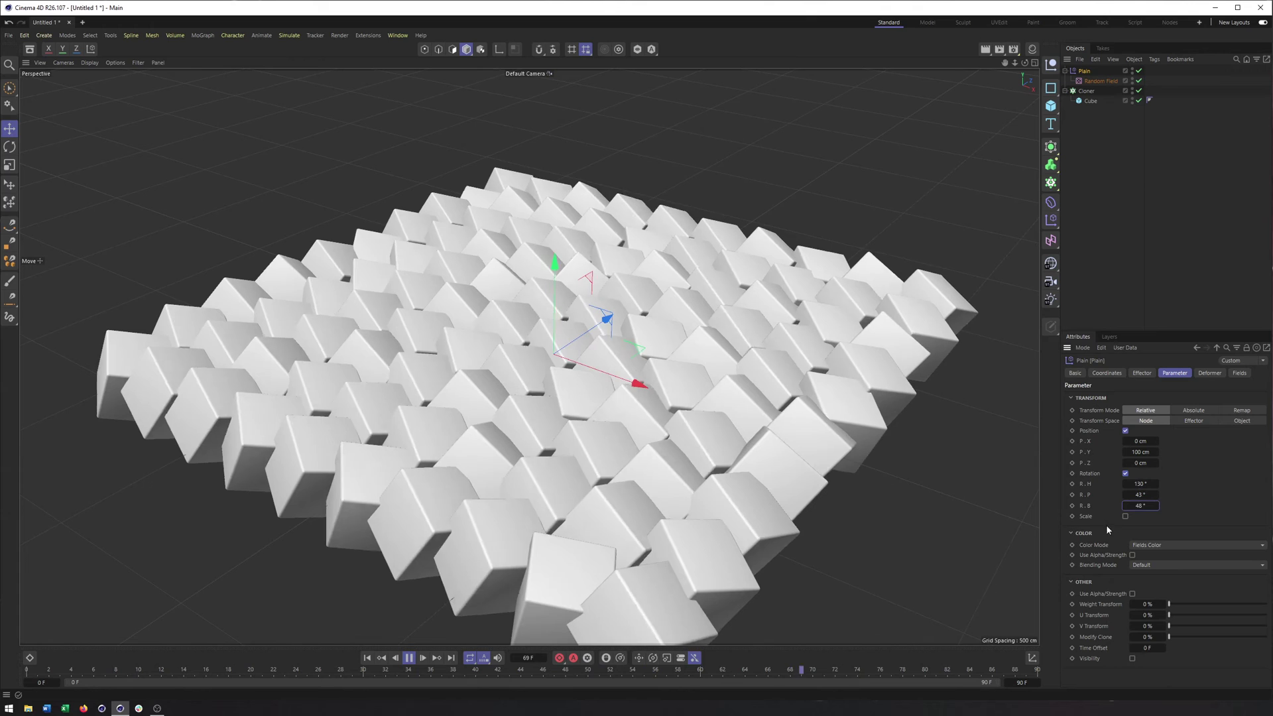
Enable uniform scale on the Plain effector and set the scale to 0.76
click(1125, 516)
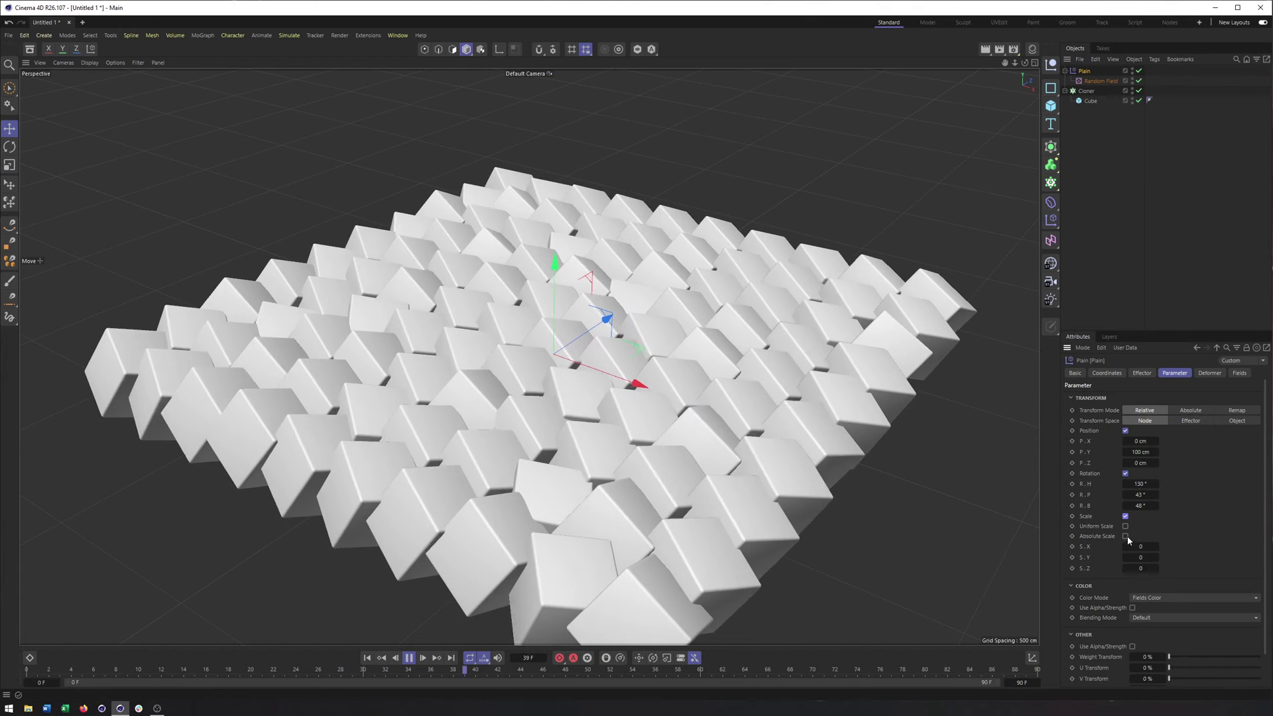
click(1125, 526)
drag(1156, 546, 1153, 551)
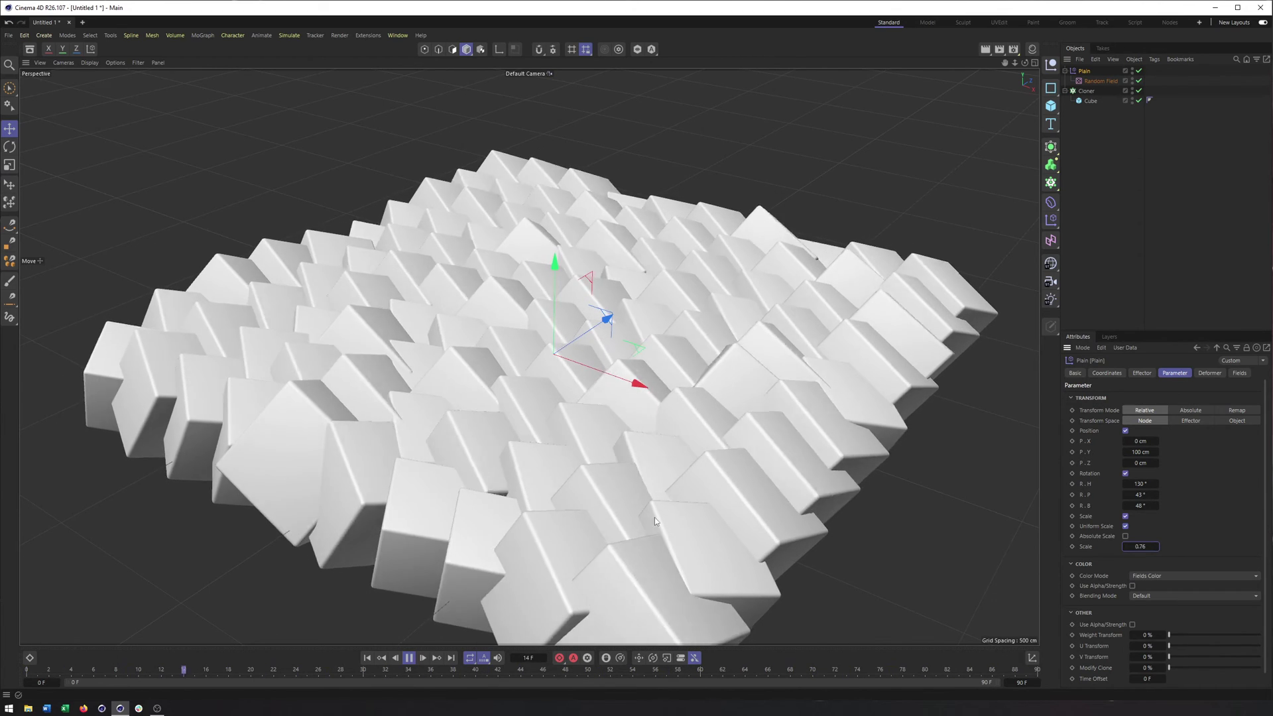
Set the Plain effector's minimum strength to -100%, trying intermediate values along the way
click(1141, 372)
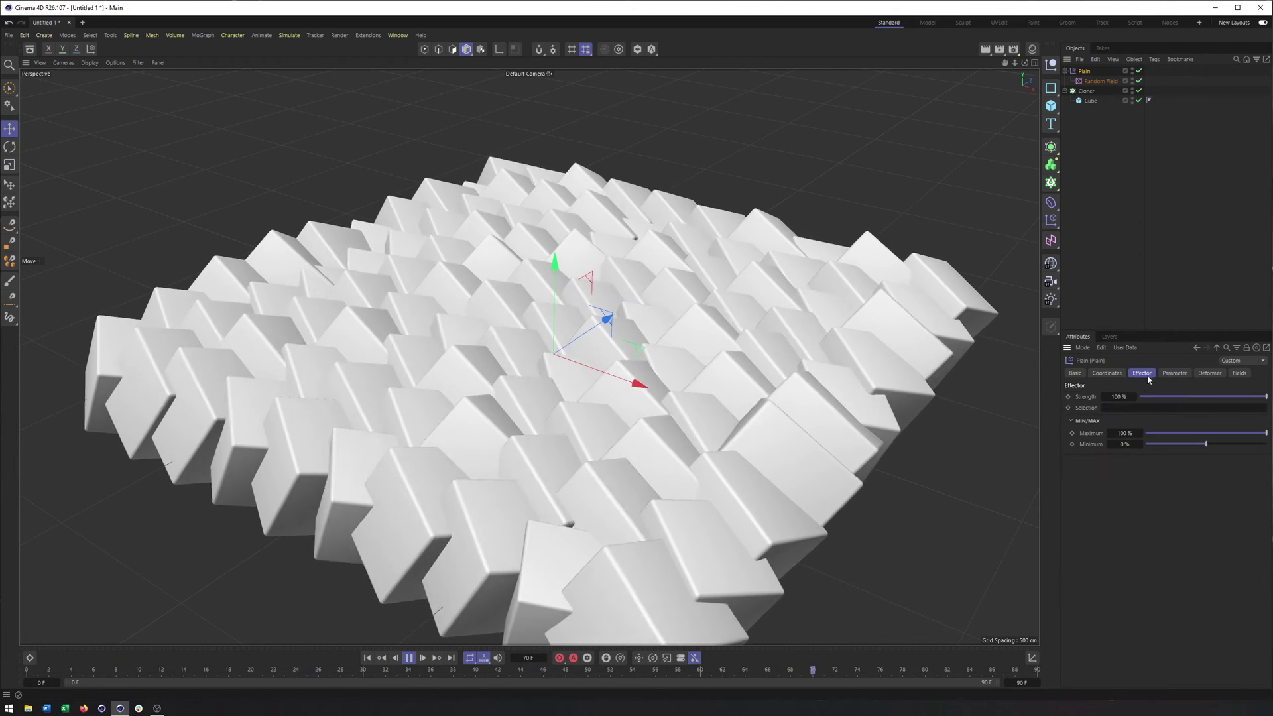
click(1070, 422)
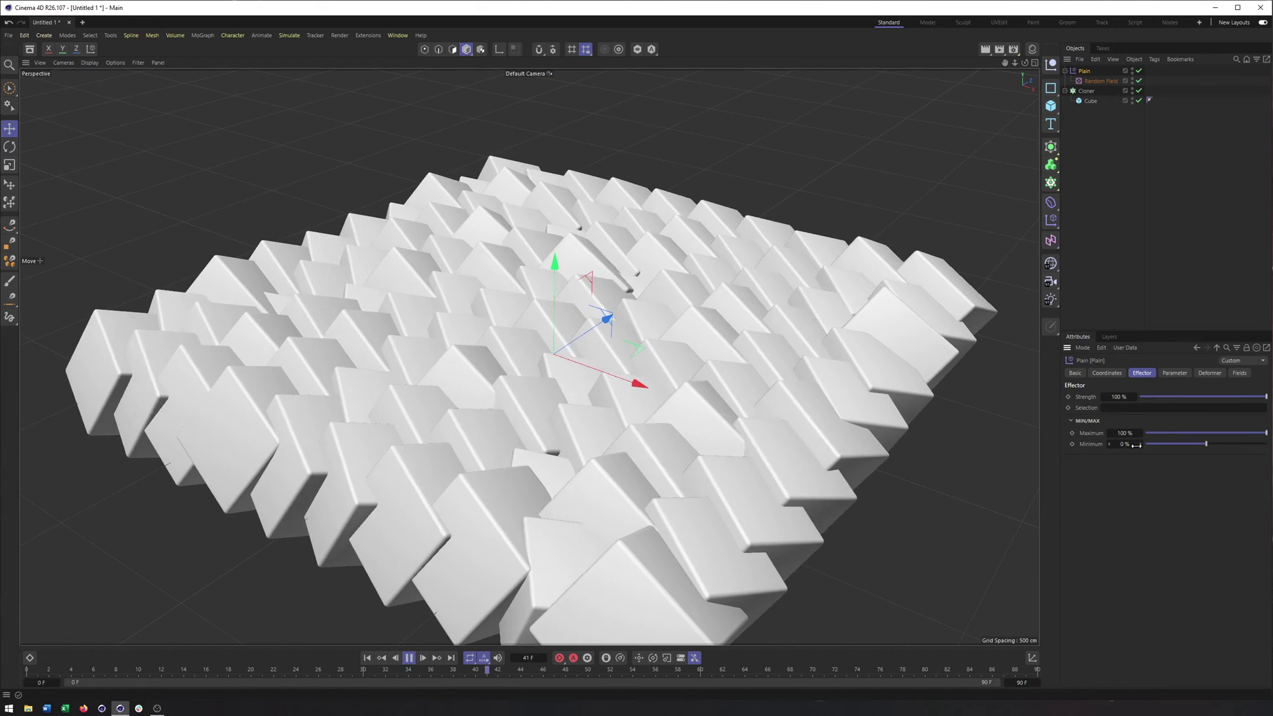
drag(1205, 445, 1140, 449)
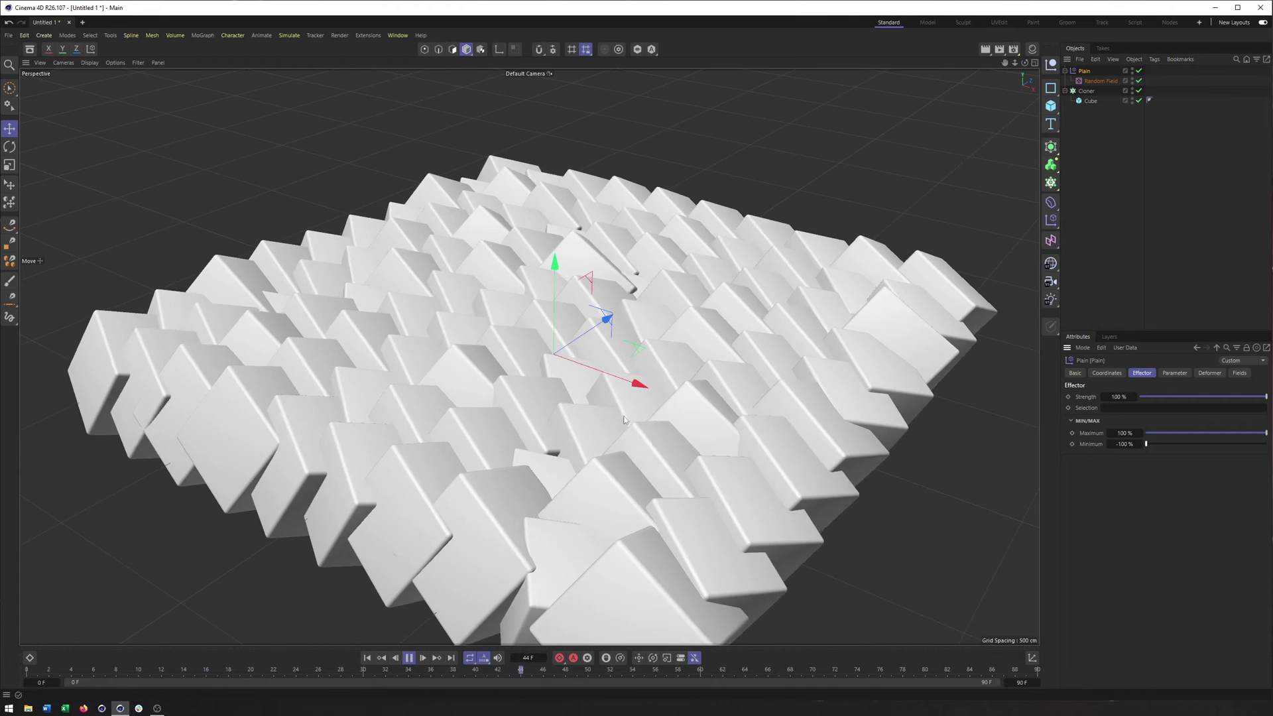
drag(1146, 444, 1236, 444)
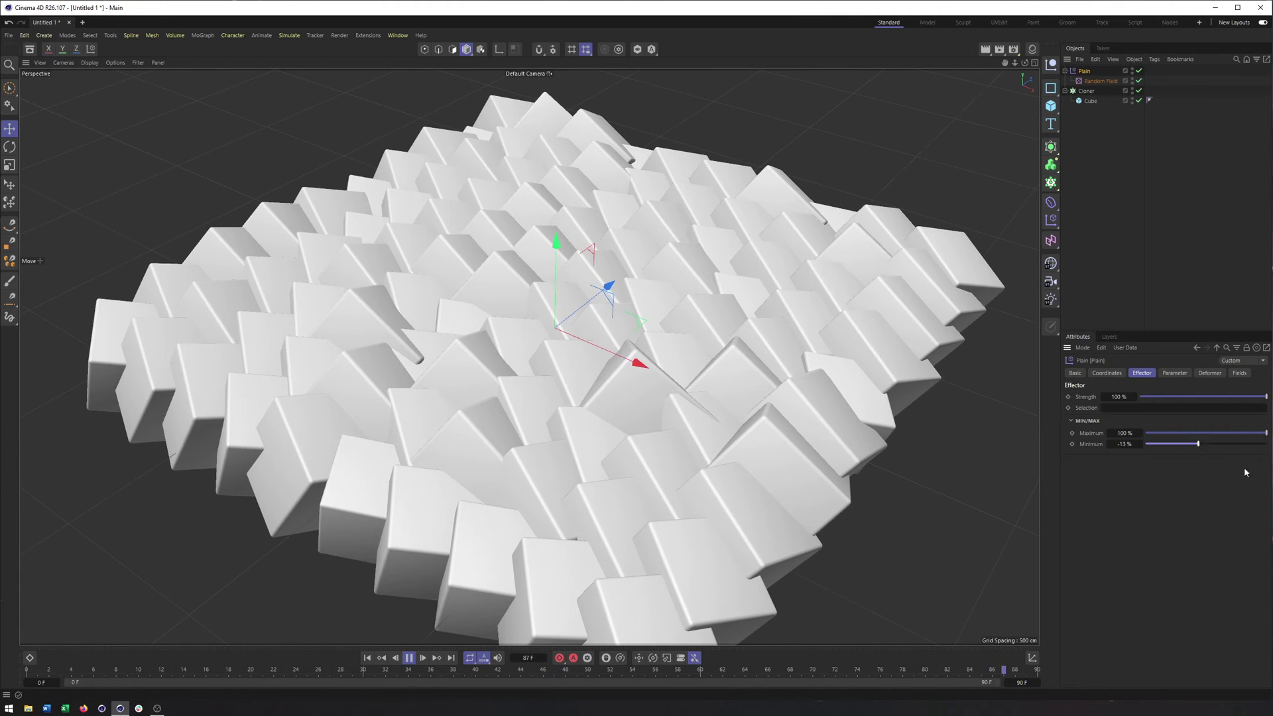
drag(1163, 456, 994, 463)
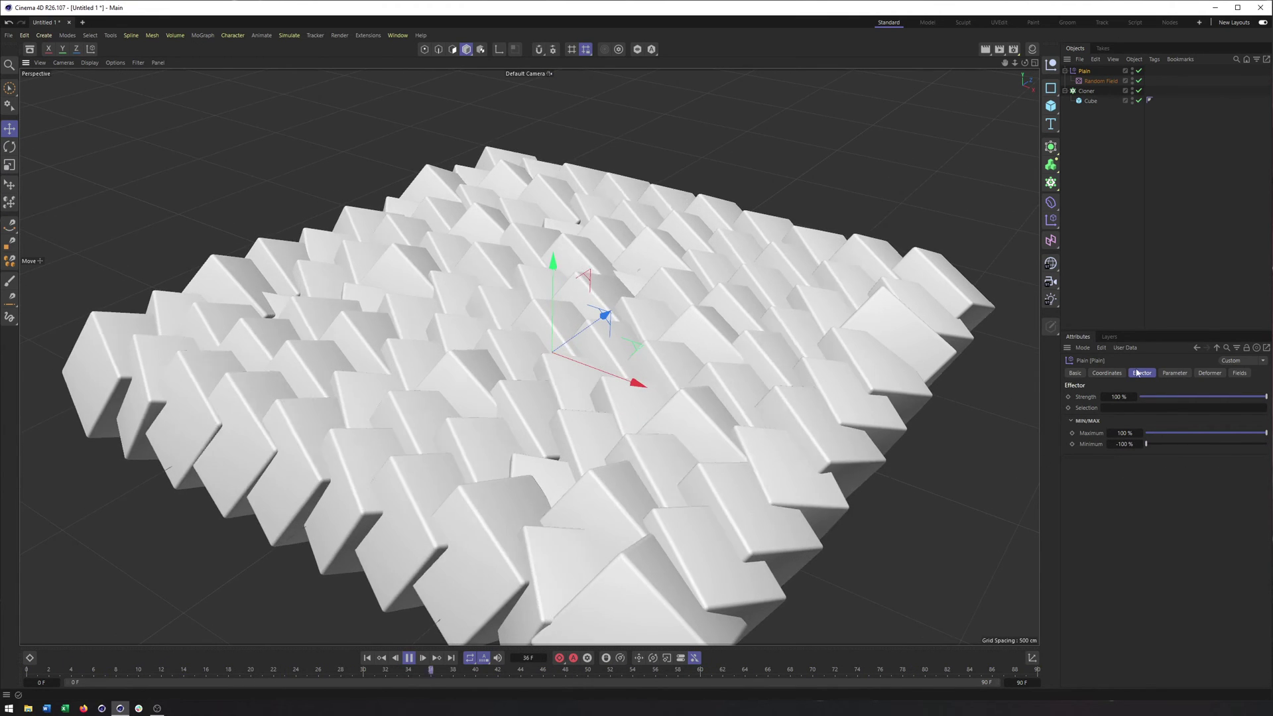
Try the Randomized Sample Positions option on the Random Field, switch it back off, and return to the Plain effector
click(1100, 80)
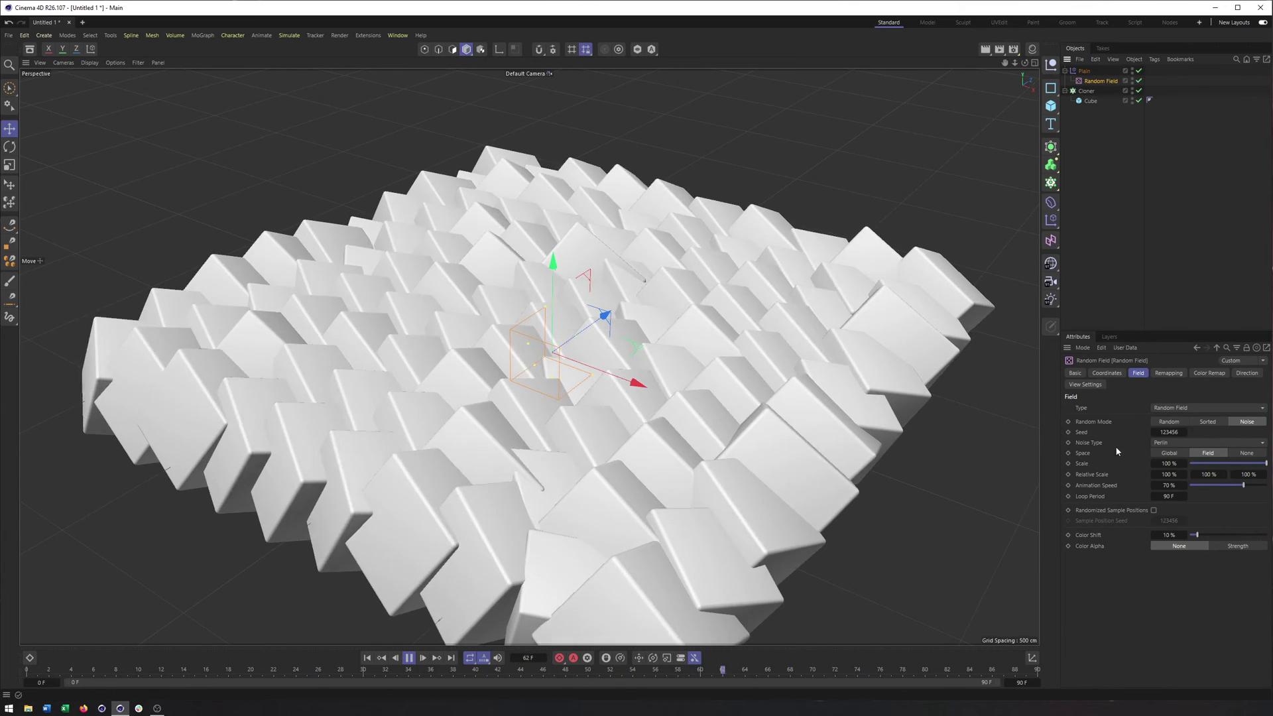
click(1153, 509)
click(1154, 510)
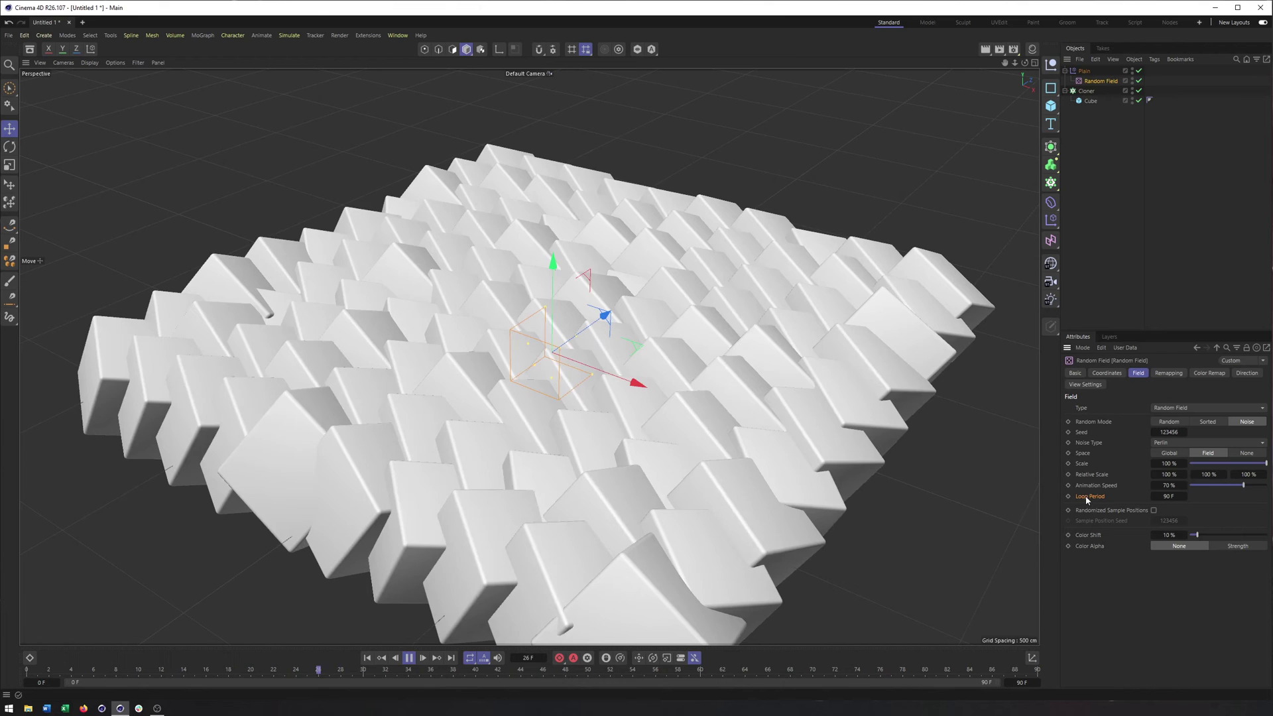
click(1082, 71)
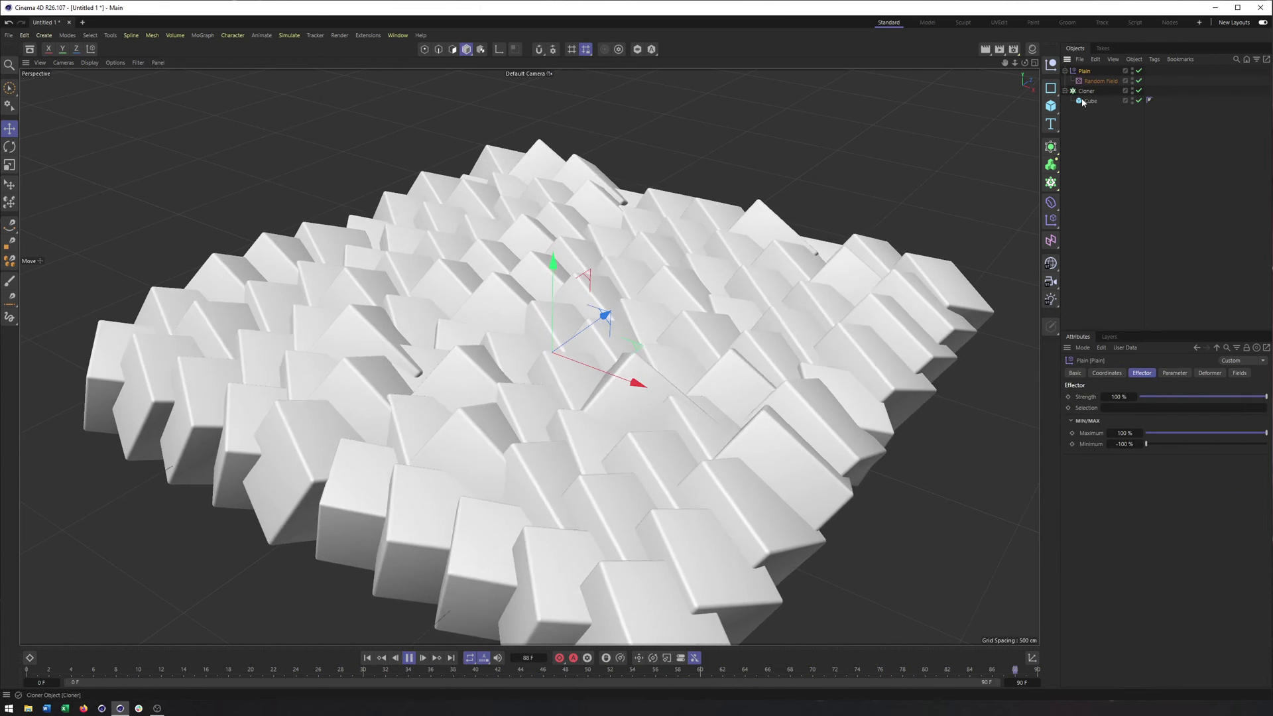
Delete the Cloner with its cube and the Plain effector with its Random Field to empty the scene
key(Delete)
click(1086, 71)
key(Delete)
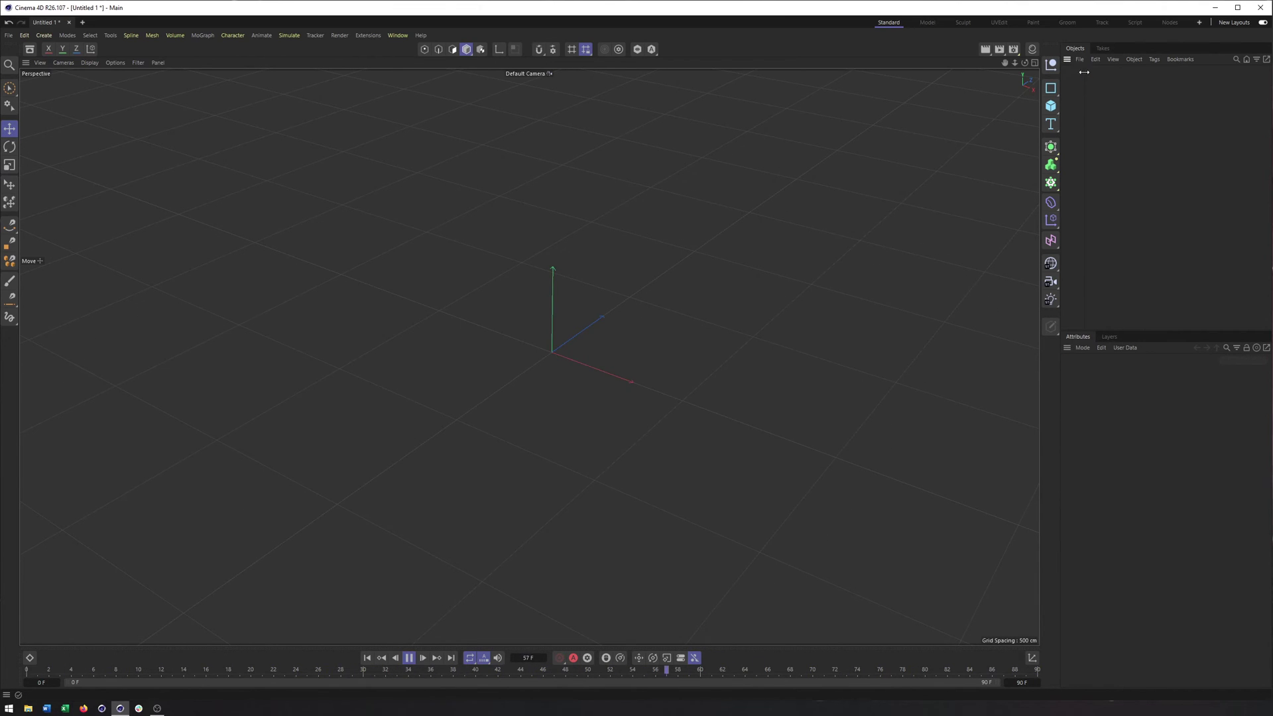
Add a new cube primitive to the scene and stop the animation playback
click(1051, 106)
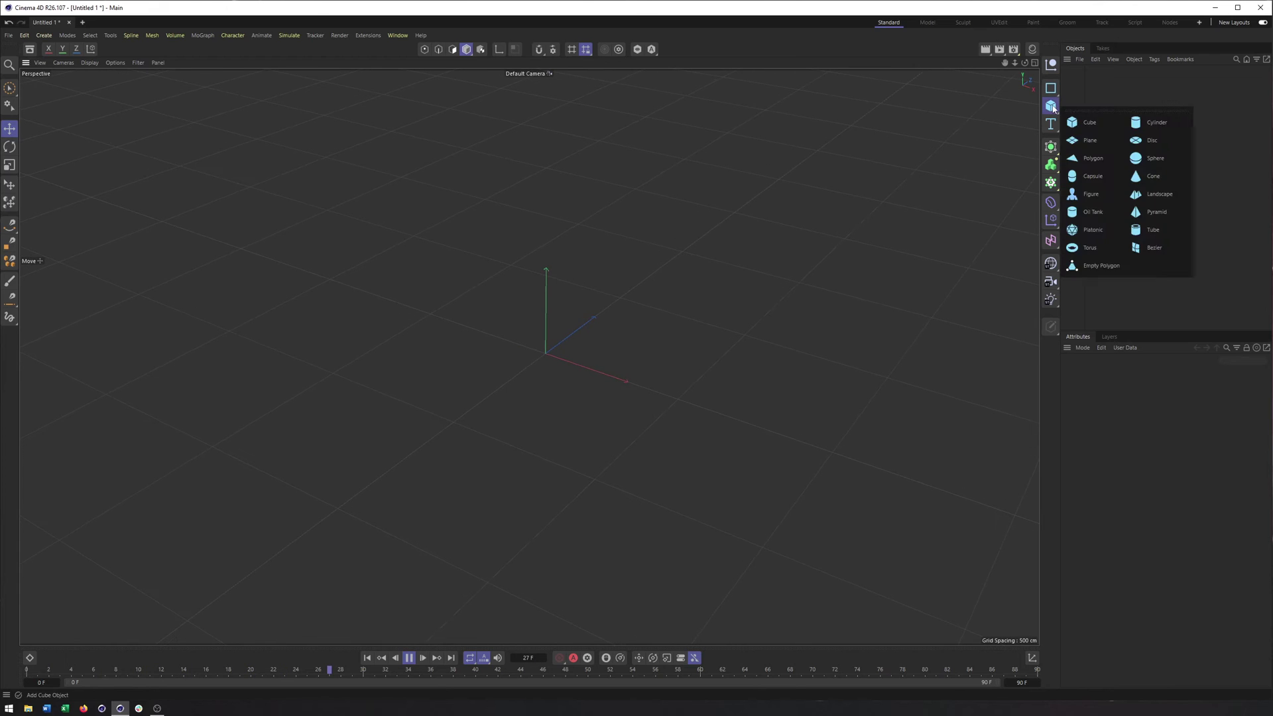
click(1088, 124)
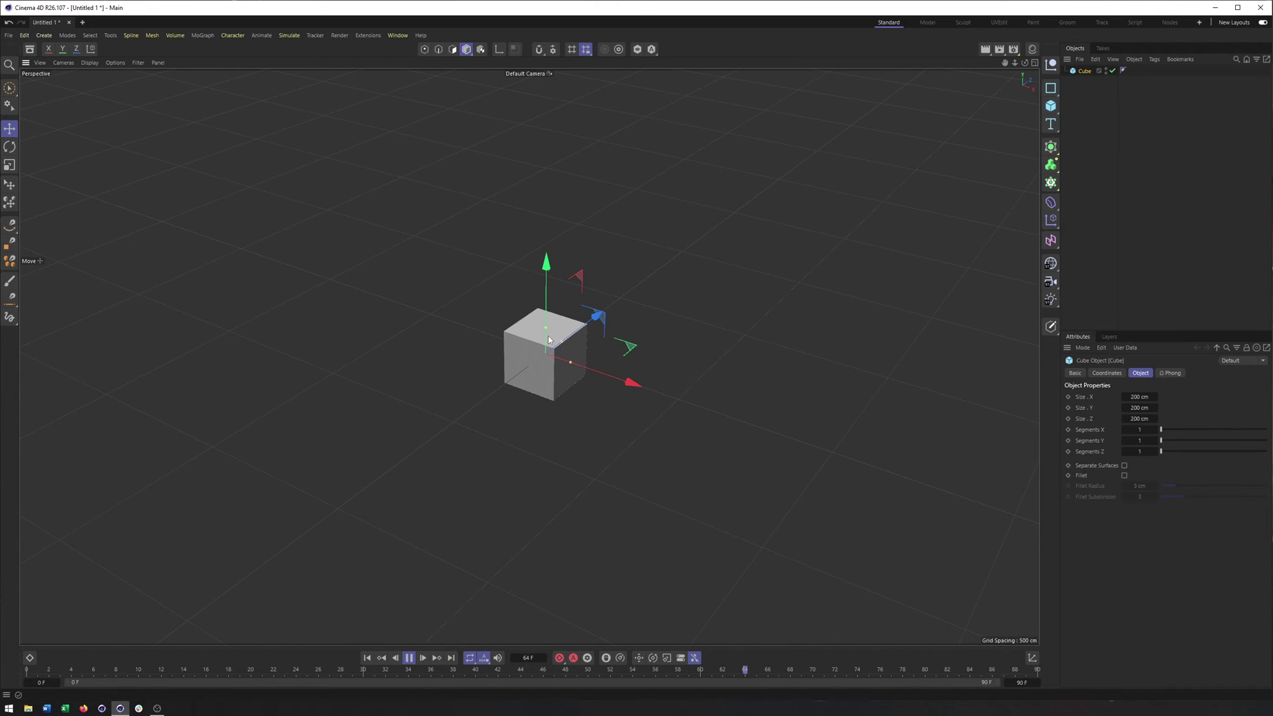
alt+right_drag(549, 340, 646, 333)
click(409, 658)
alt+right_drag(550, 346, 689, 329)
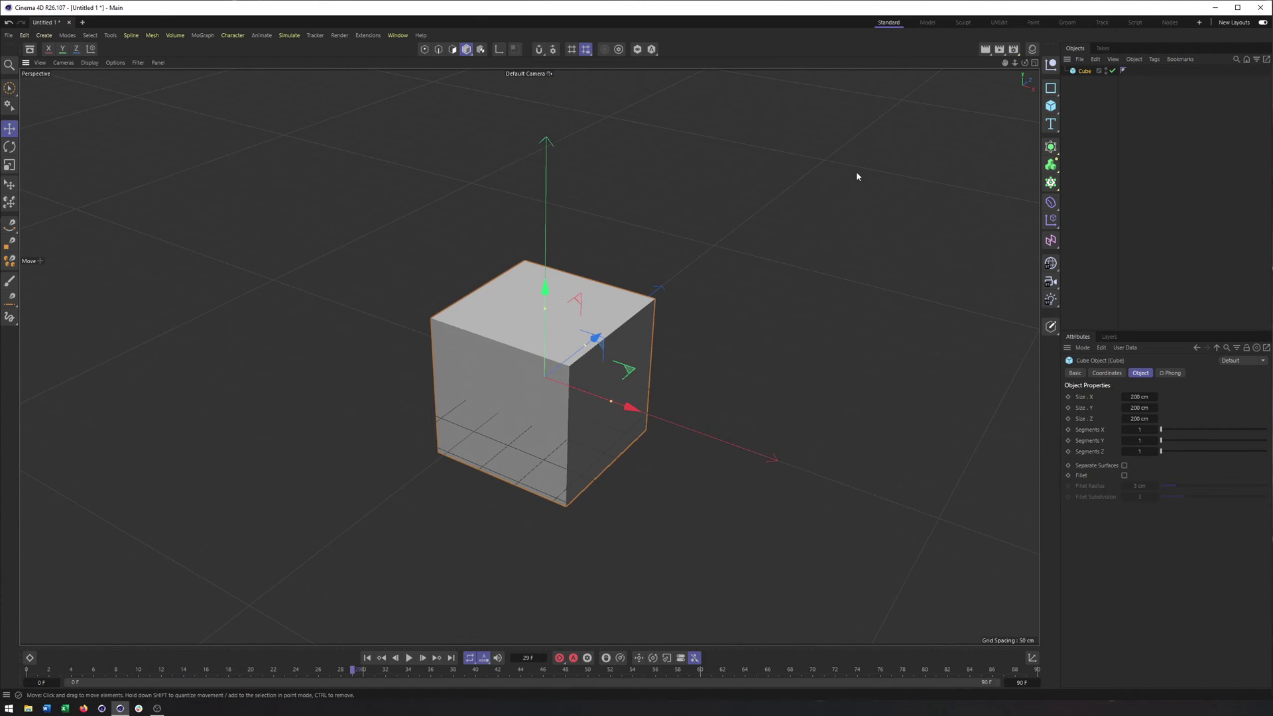
Add a Random effector and place it as a child of the cube
click(1051, 221)
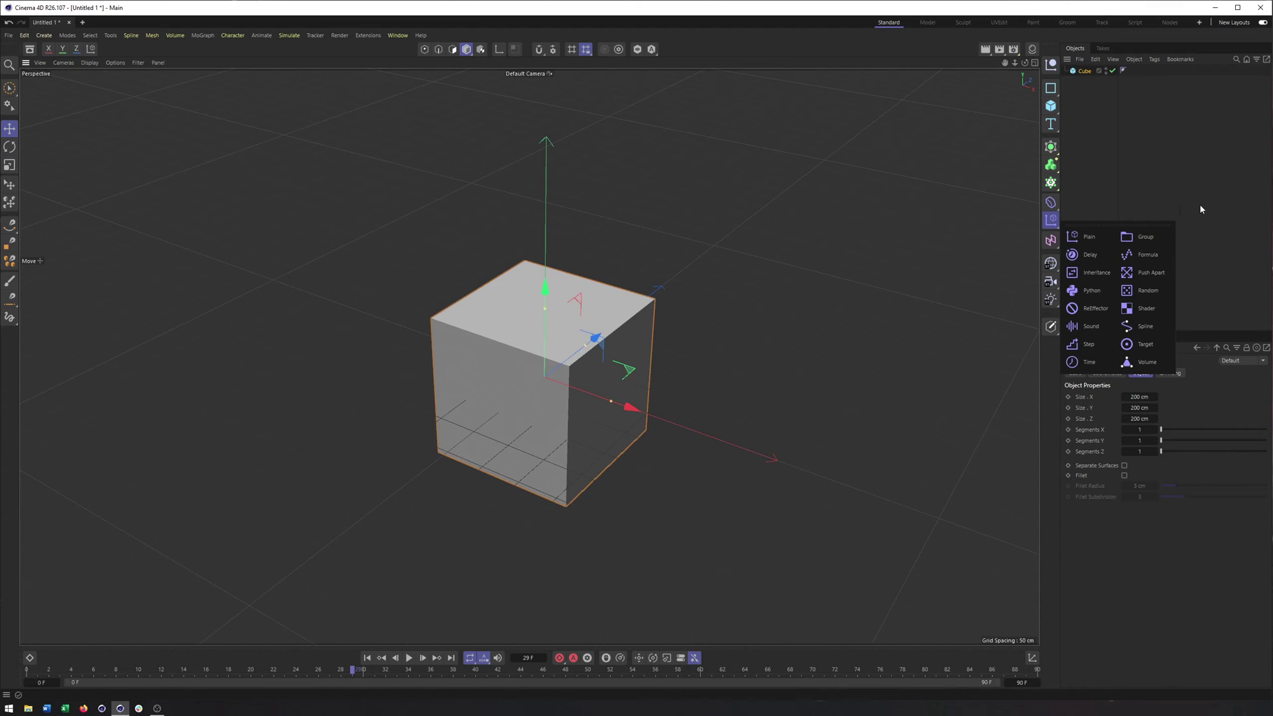
click(1154, 297)
drag(1089, 76, 1089, 83)
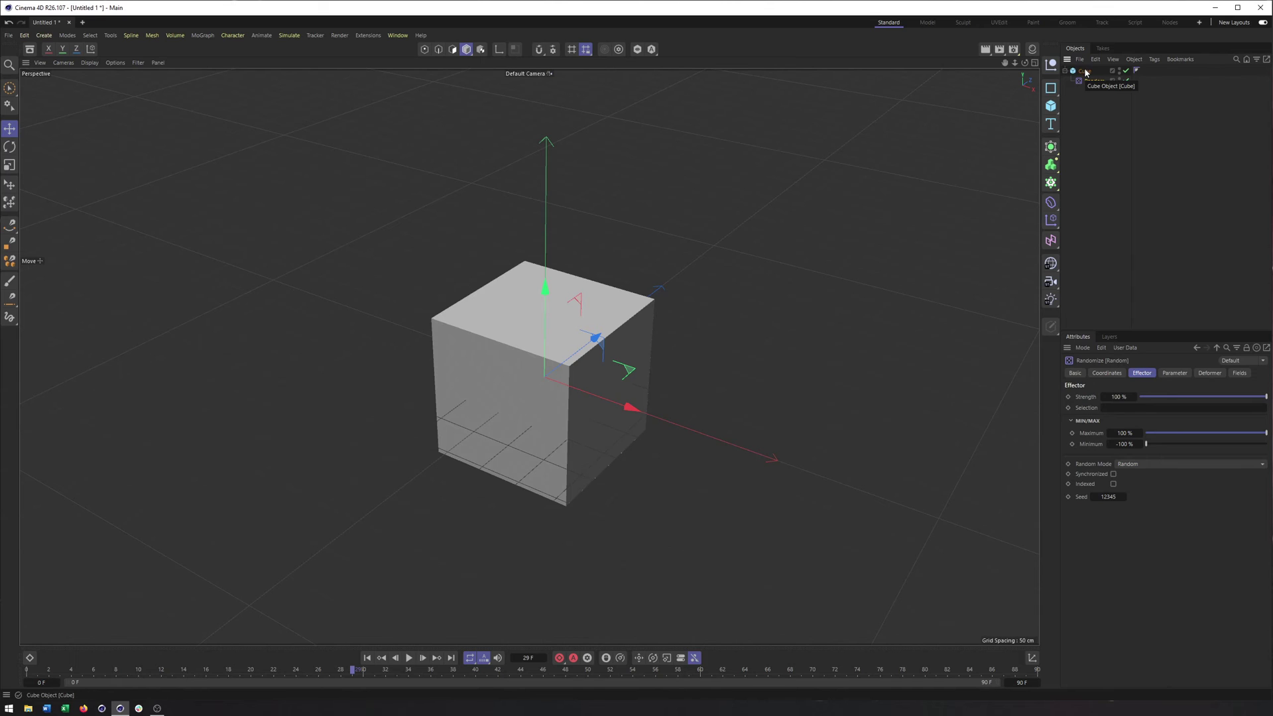
Select the cube and switch the viewport shading to display its mesh lines
click(1086, 71)
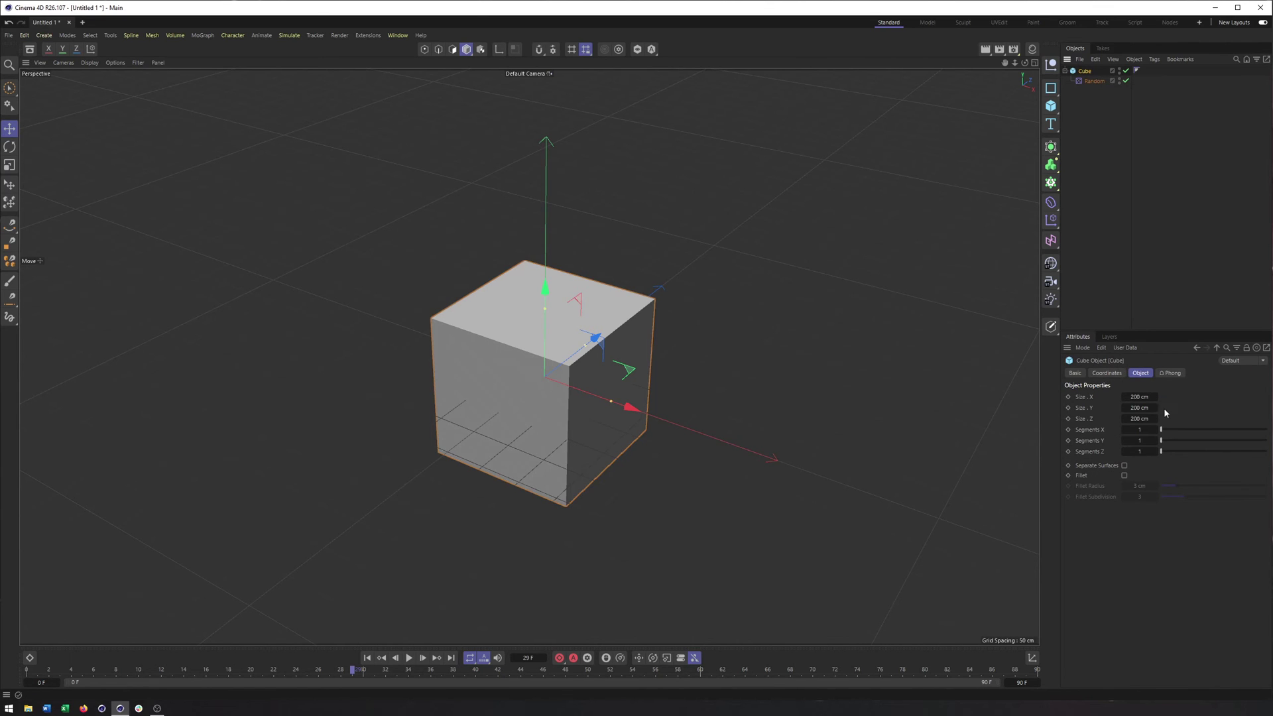
click(89, 62)
click(103, 102)
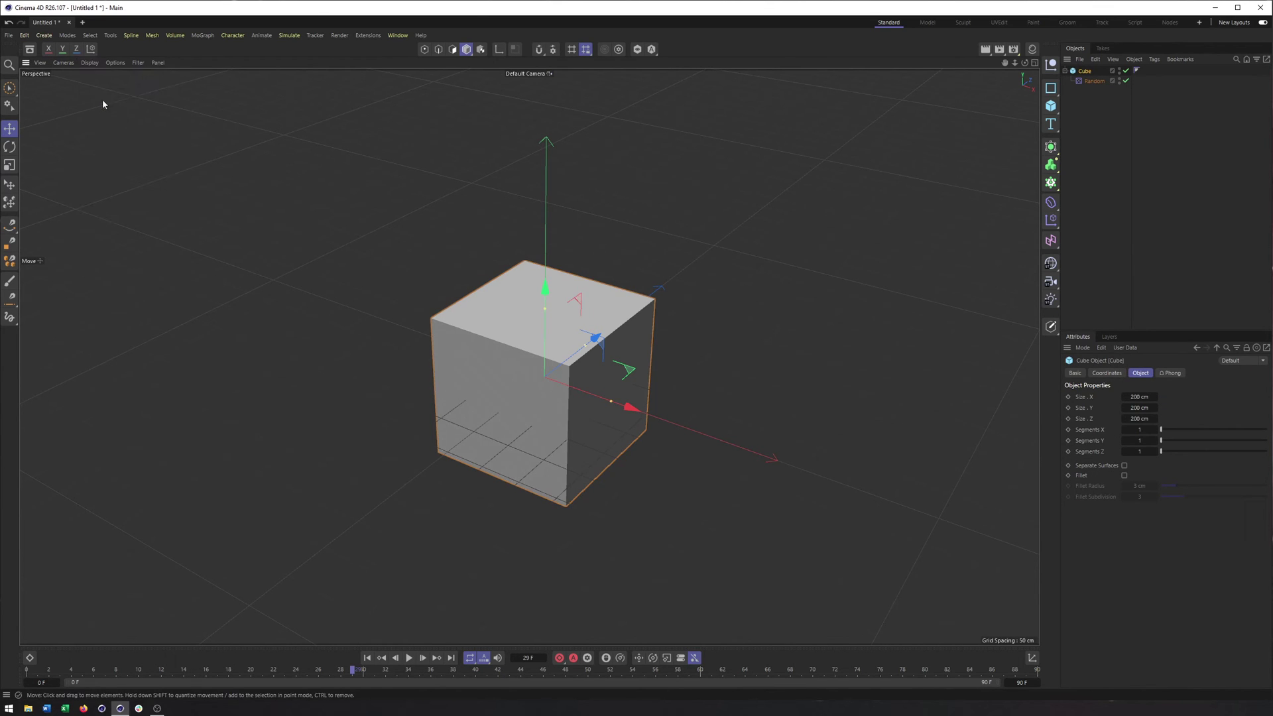
Set the cube's X, Y and Z segments to 5 each and enable its fillet
click(1155, 430)
click(1155, 430)
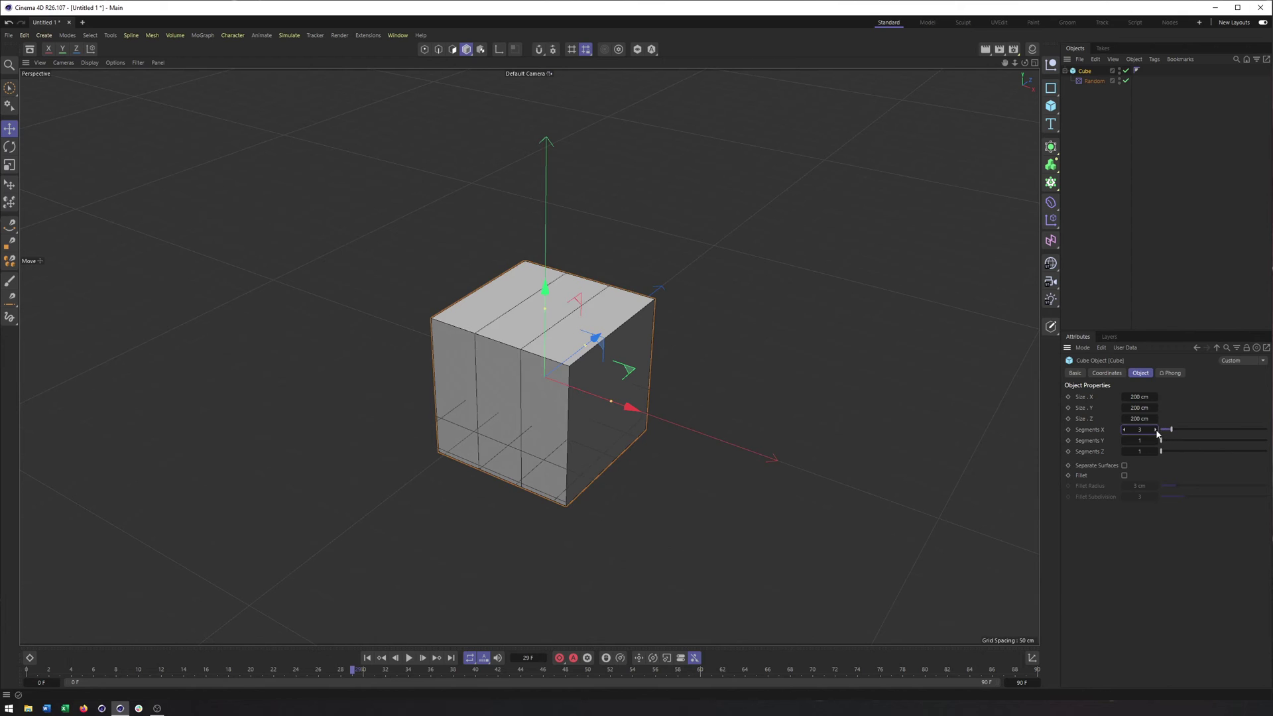
click(1155, 430)
click(1155, 430)
click(1155, 441)
click(1156, 441)
click(1155, 441)
click(1156, 441)
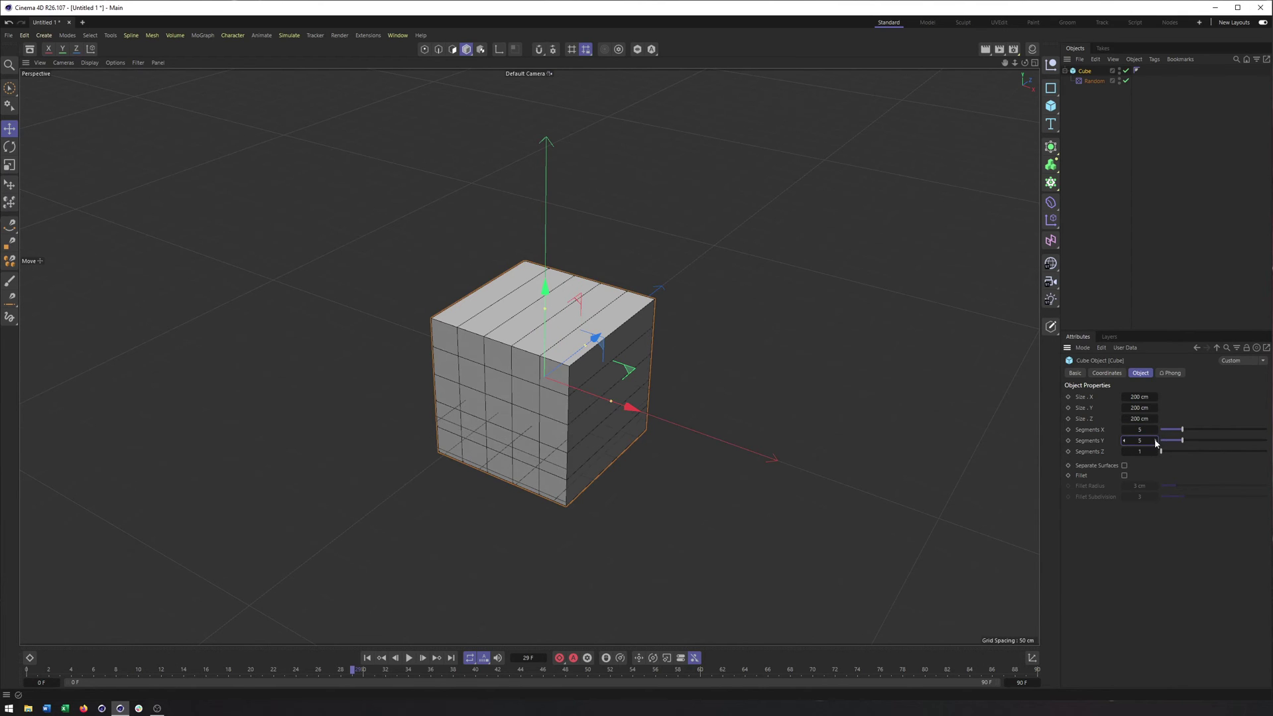
click(1155, 452)
click(1156, 451)
click(1155, 452)
click(1156, 451)
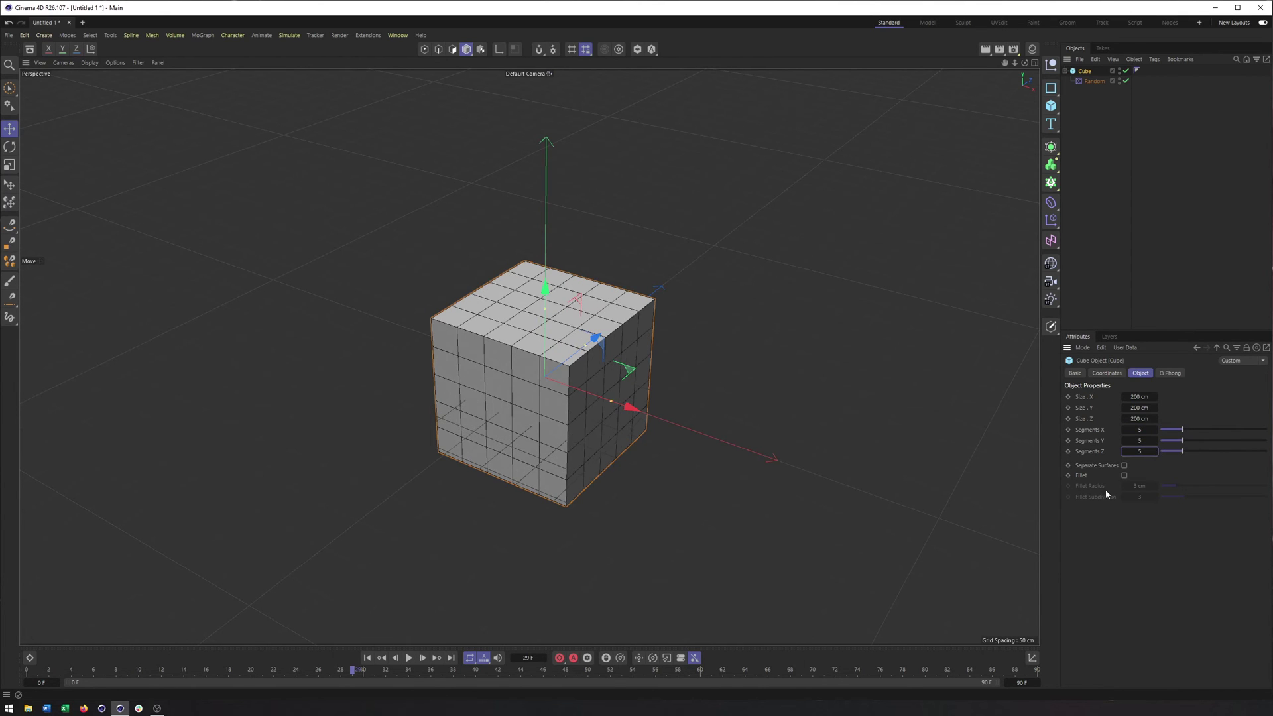
click(1125, 475)
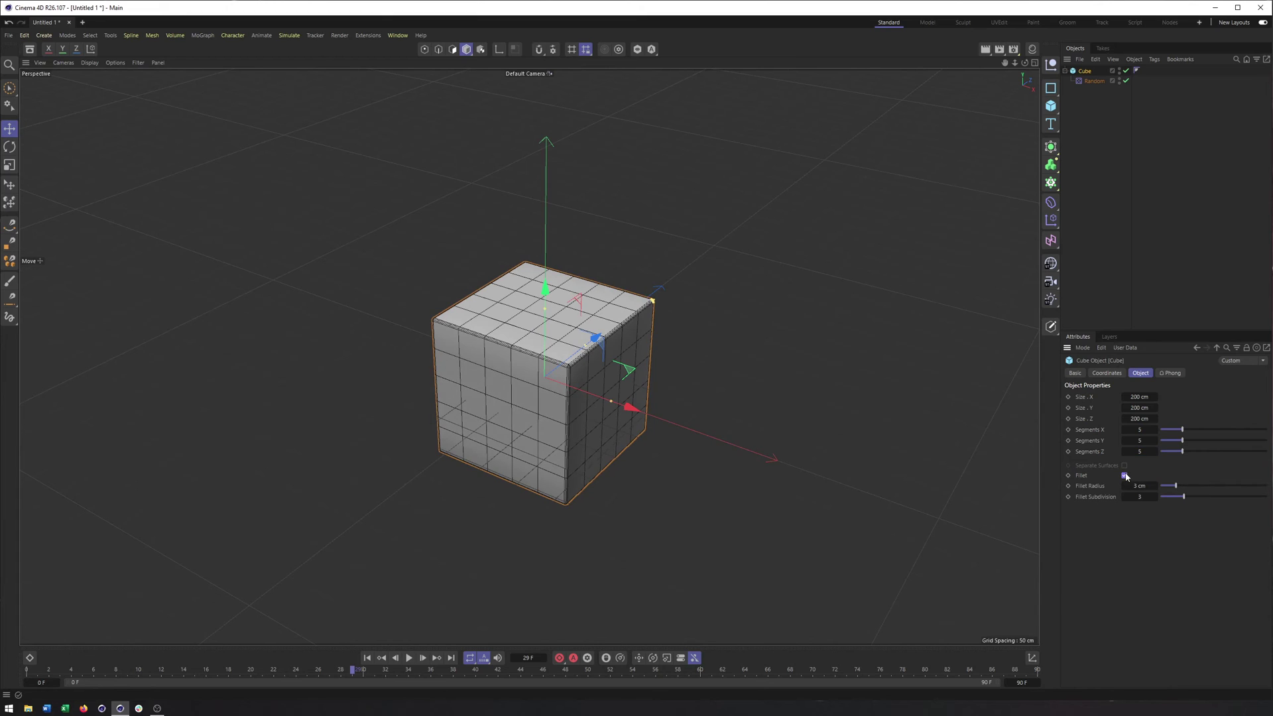
Set the Random effector's deformation mode to Point, trying the Object and Polygon modes for comparison
click(1096, 81)
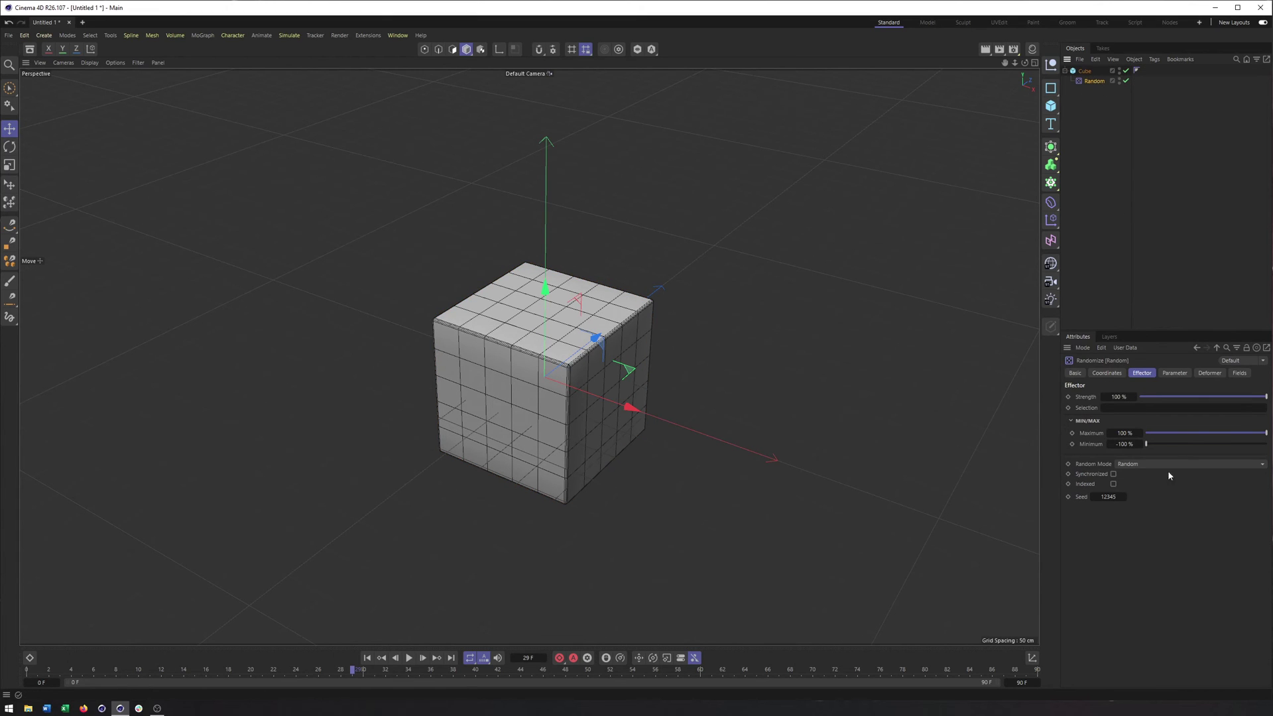
click(1210, 374)
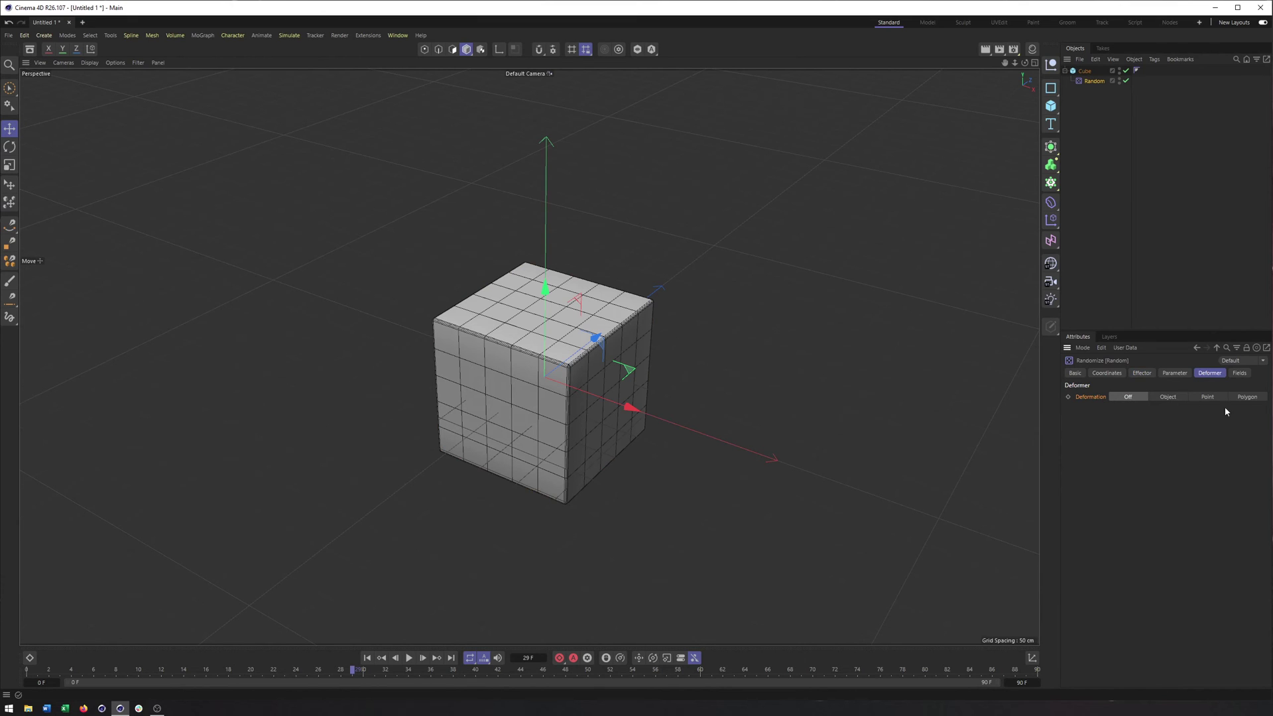
click(1168, 397)
click(1138, 397)
click(1170, 398)
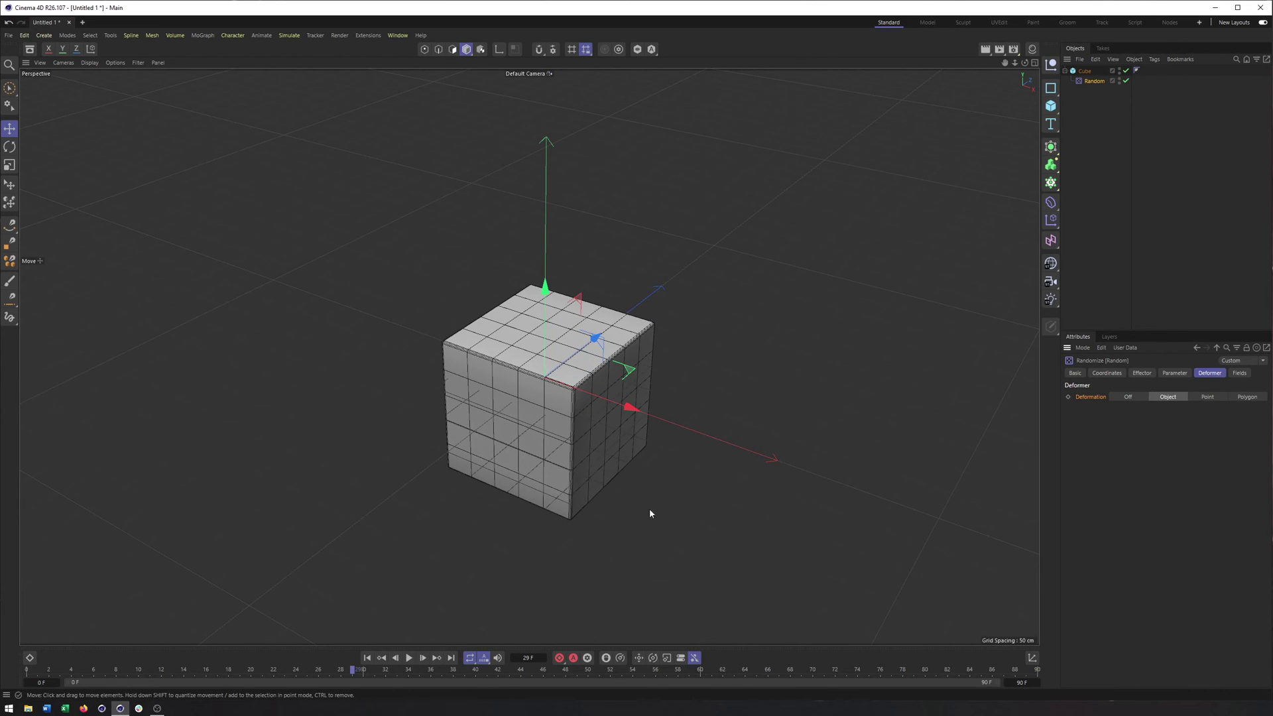
click(1208, 397)
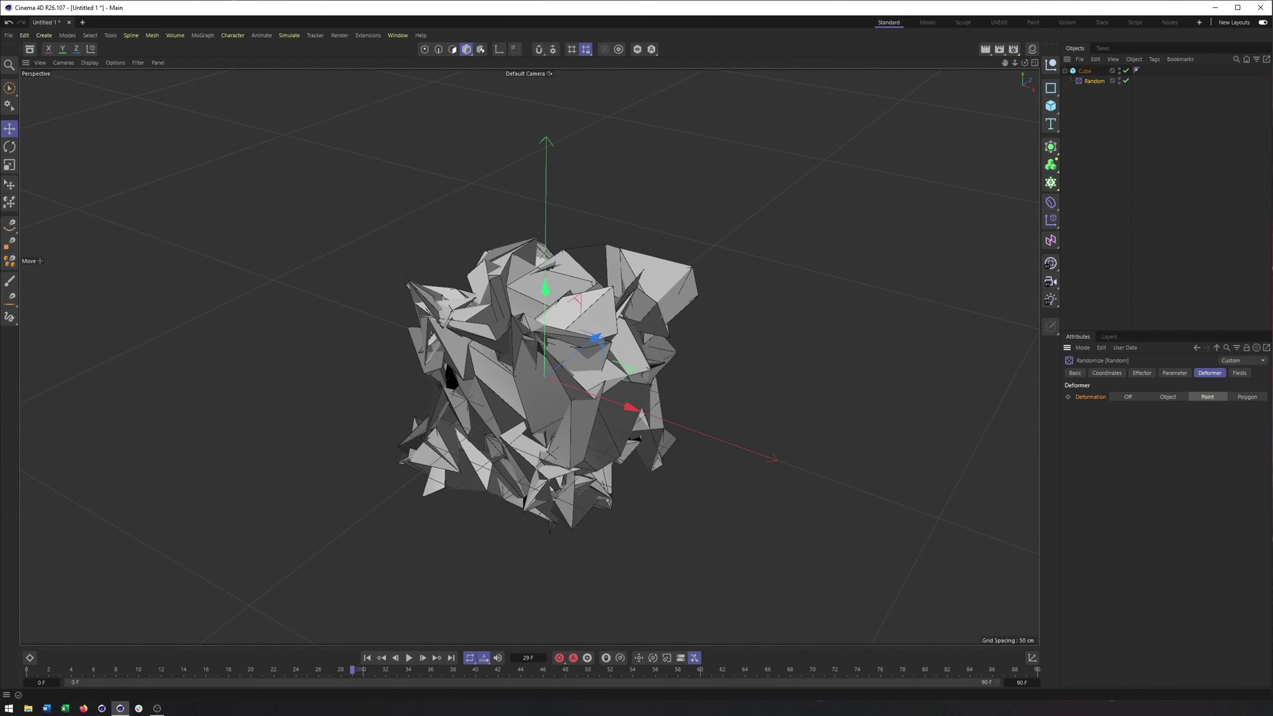
click(1246, 398)
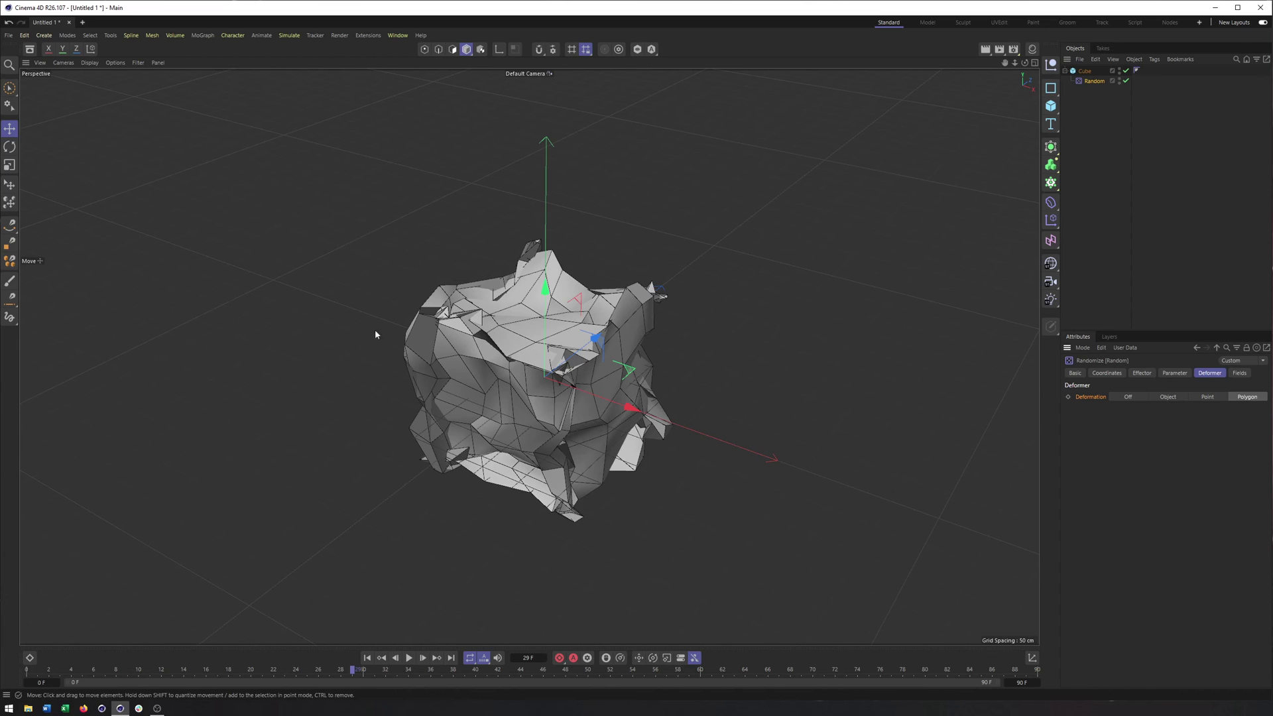
click(1207, 397)
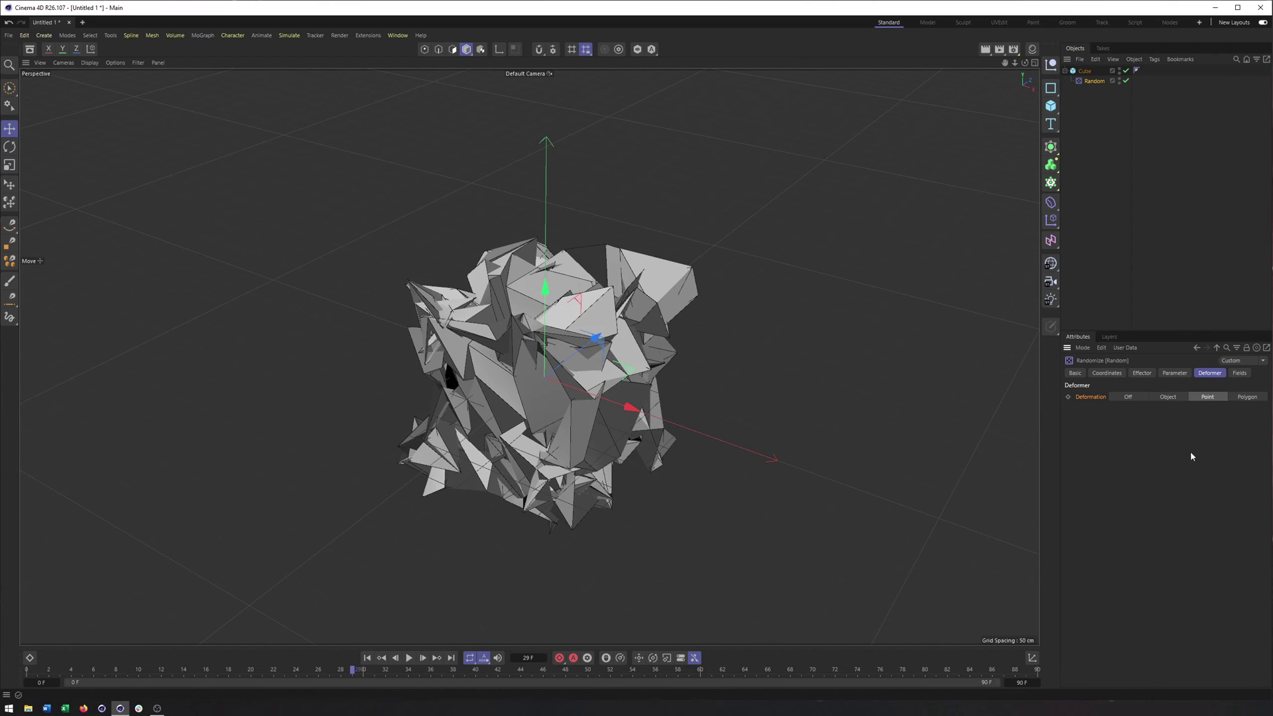
Set the Random effector's position to 0 cm in X and Y and 20 cm in Z, and inspect the deformed cube
click(1170, 375)
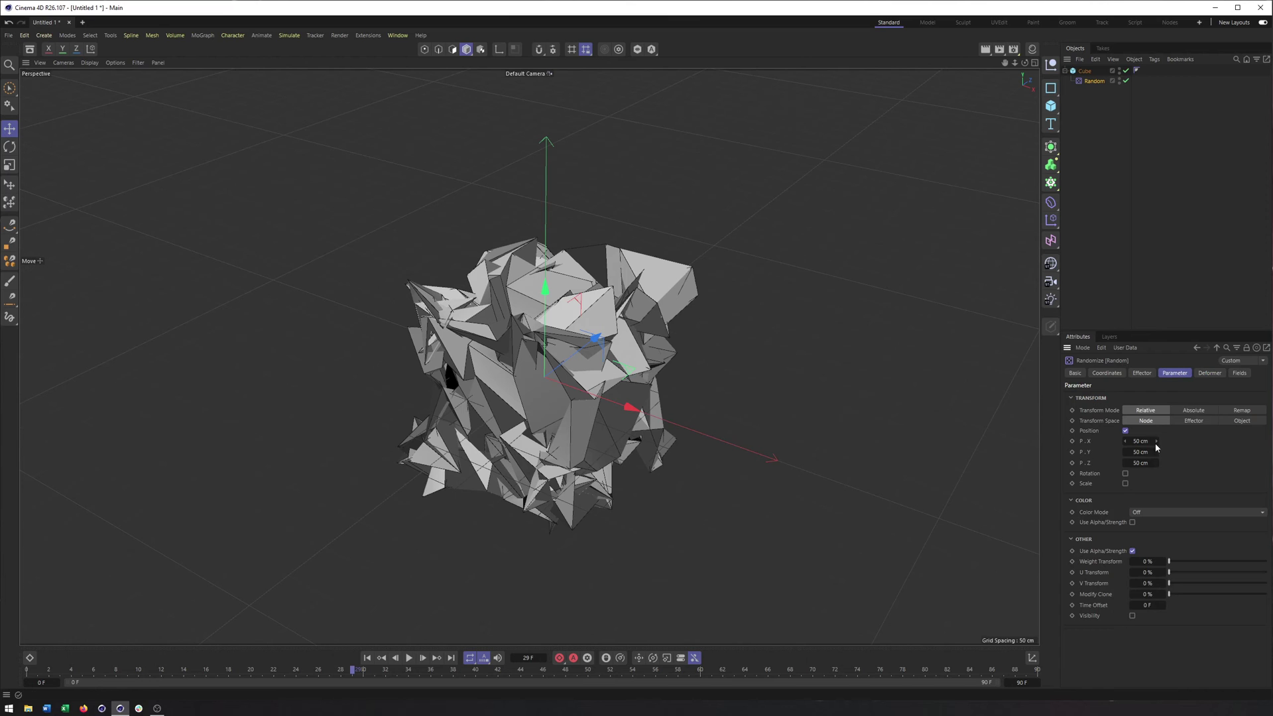
drag(1154, 443, 1135, 443)
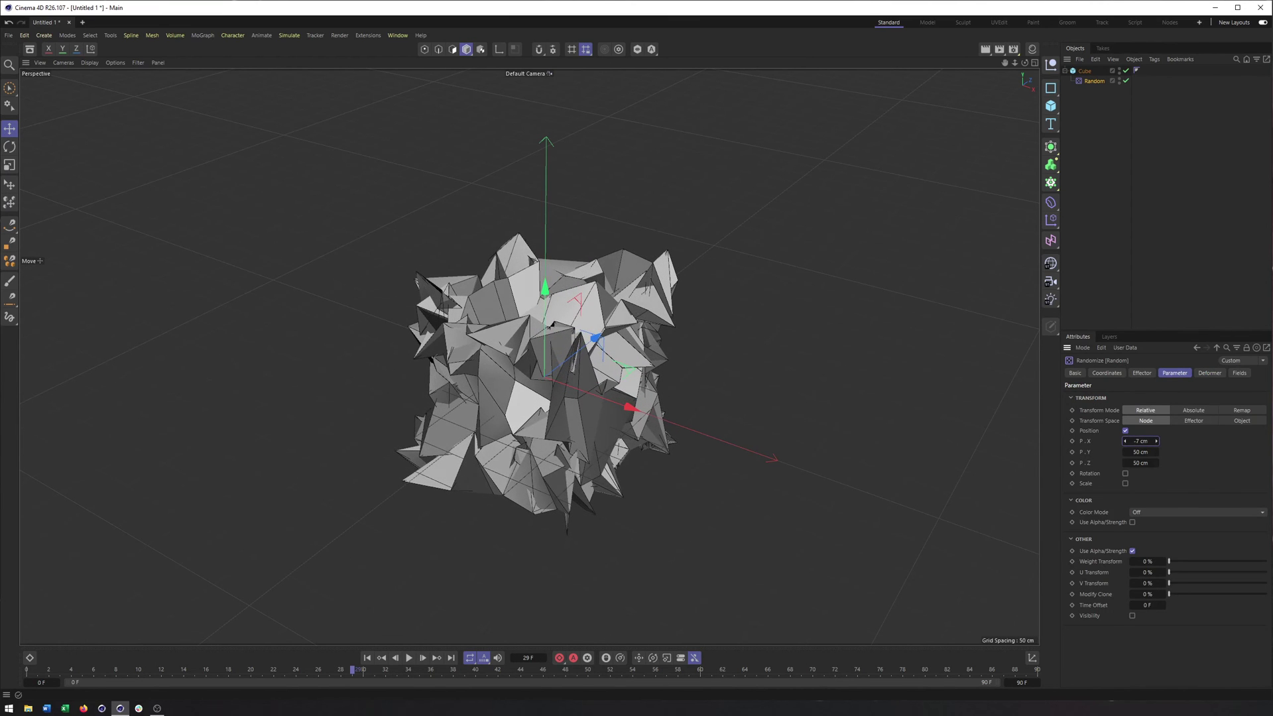
click(1151, 452)
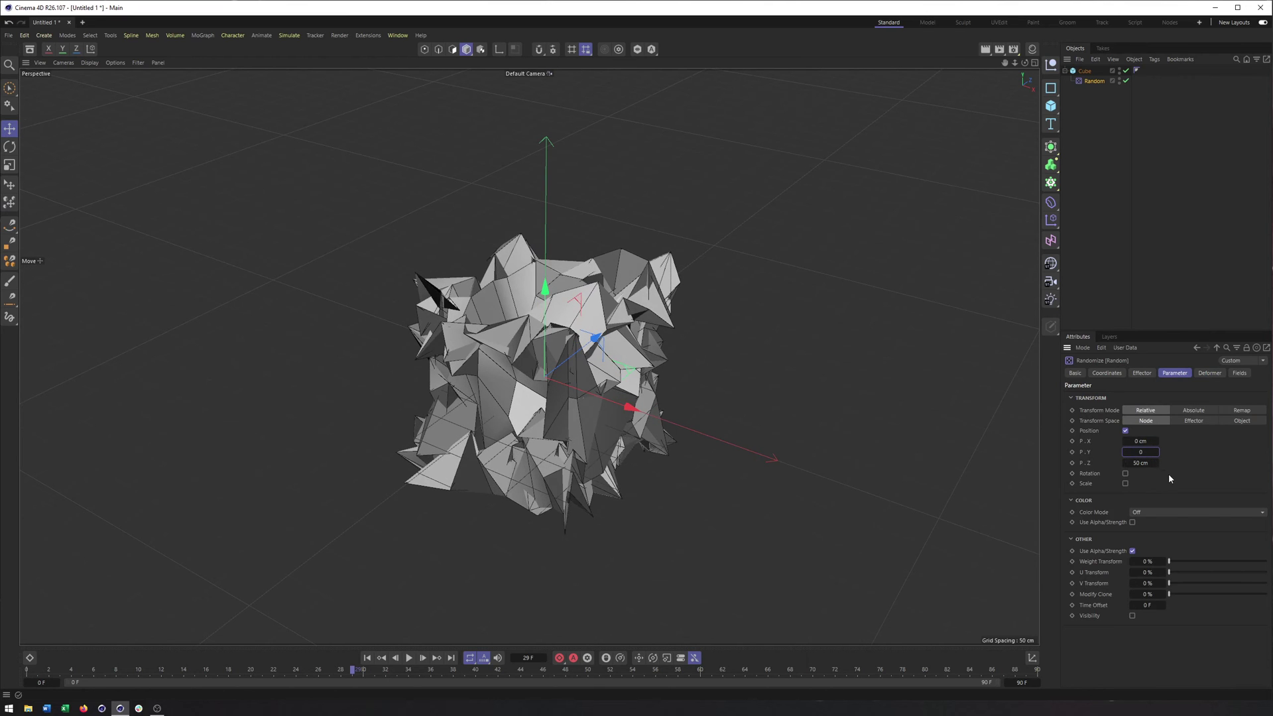
key(Return)
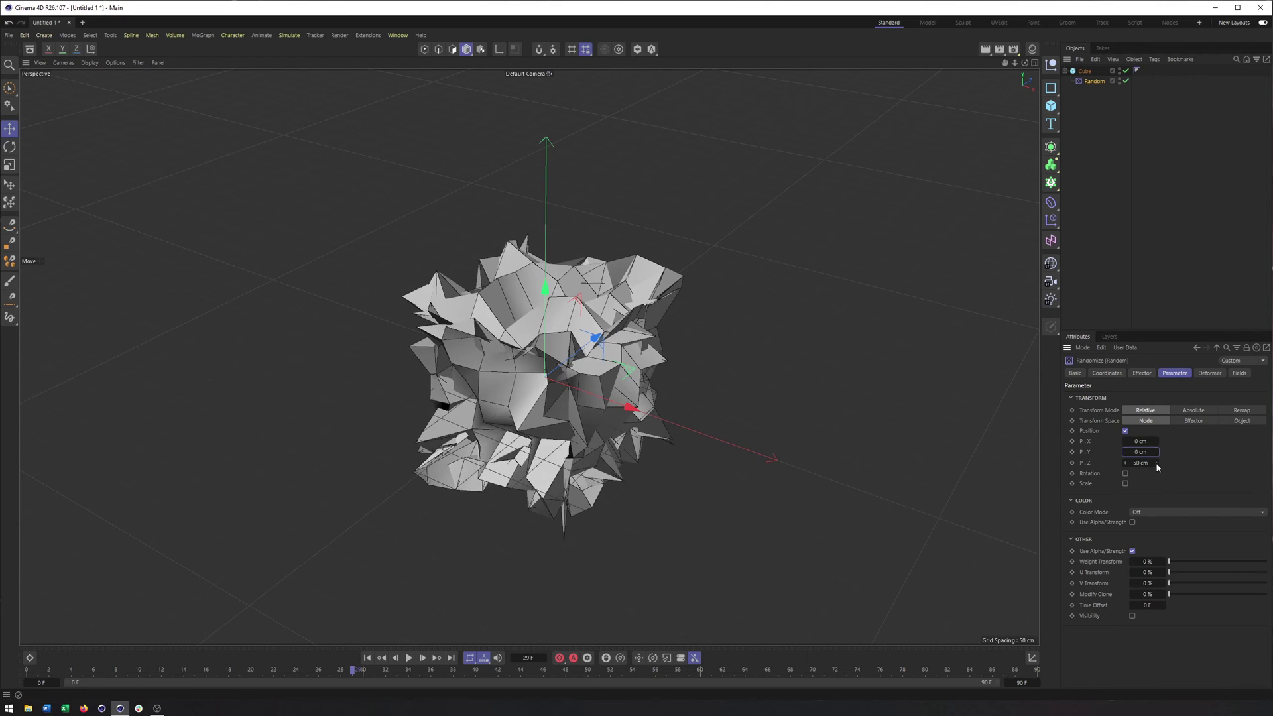
drag(1158, 463, 1150, 463)
alt+right_drag(523, 331, 557, 335)
scroll(557, 335, up, 5)
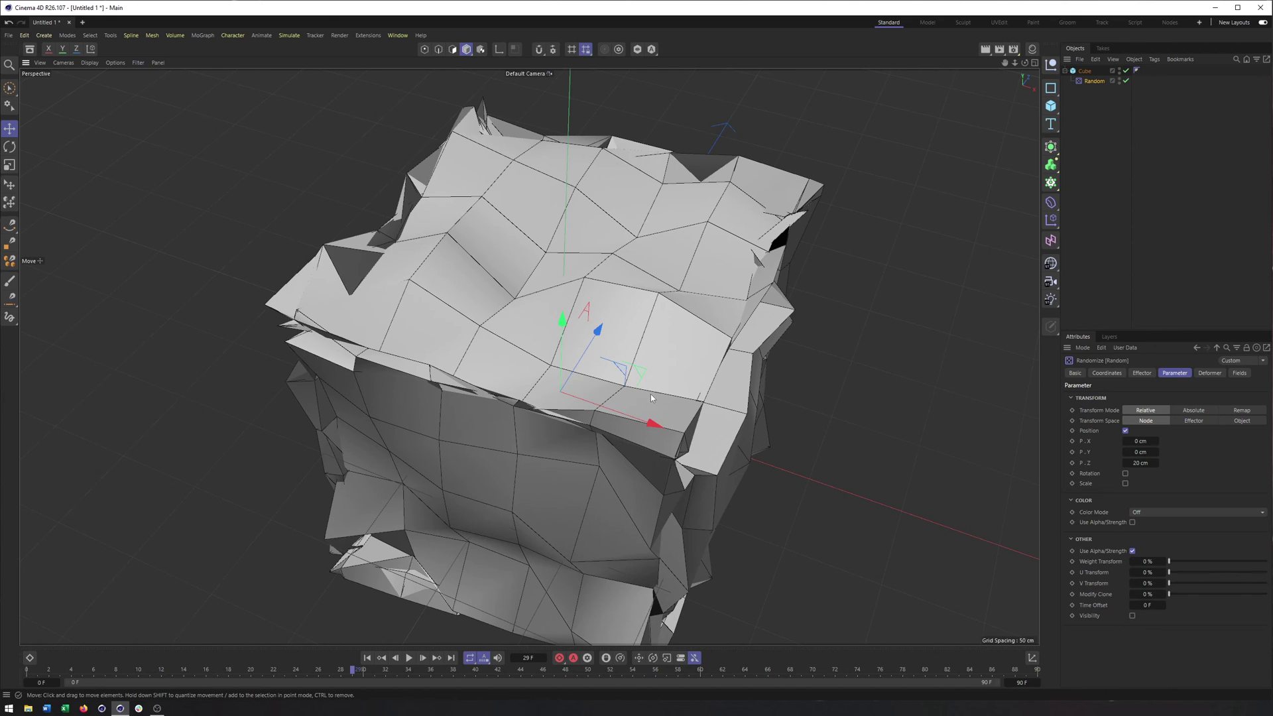
alt+drag(650, 394, 447, 293)
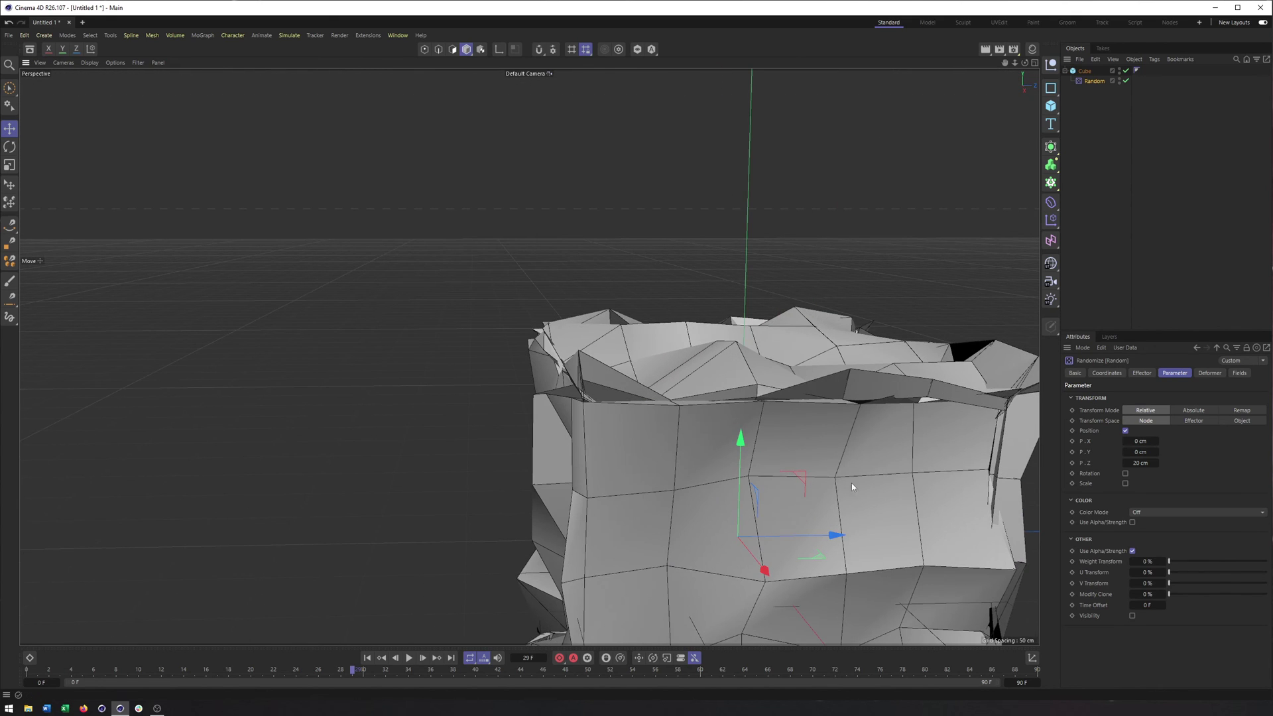
alt+drag(529, 372, 596, 396)
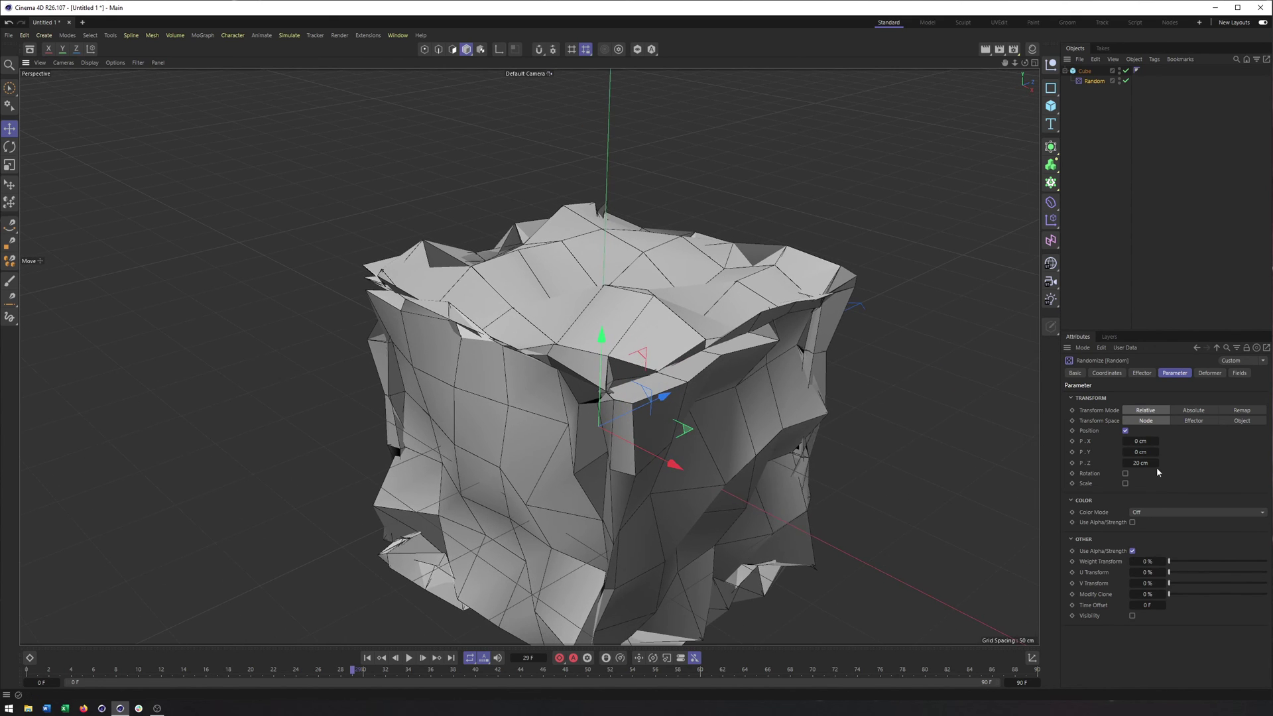
Try a Z position of 1 cm on the Random effector and examine the cube's filleted edges up close
drag(1156, 462, 1127, 463)
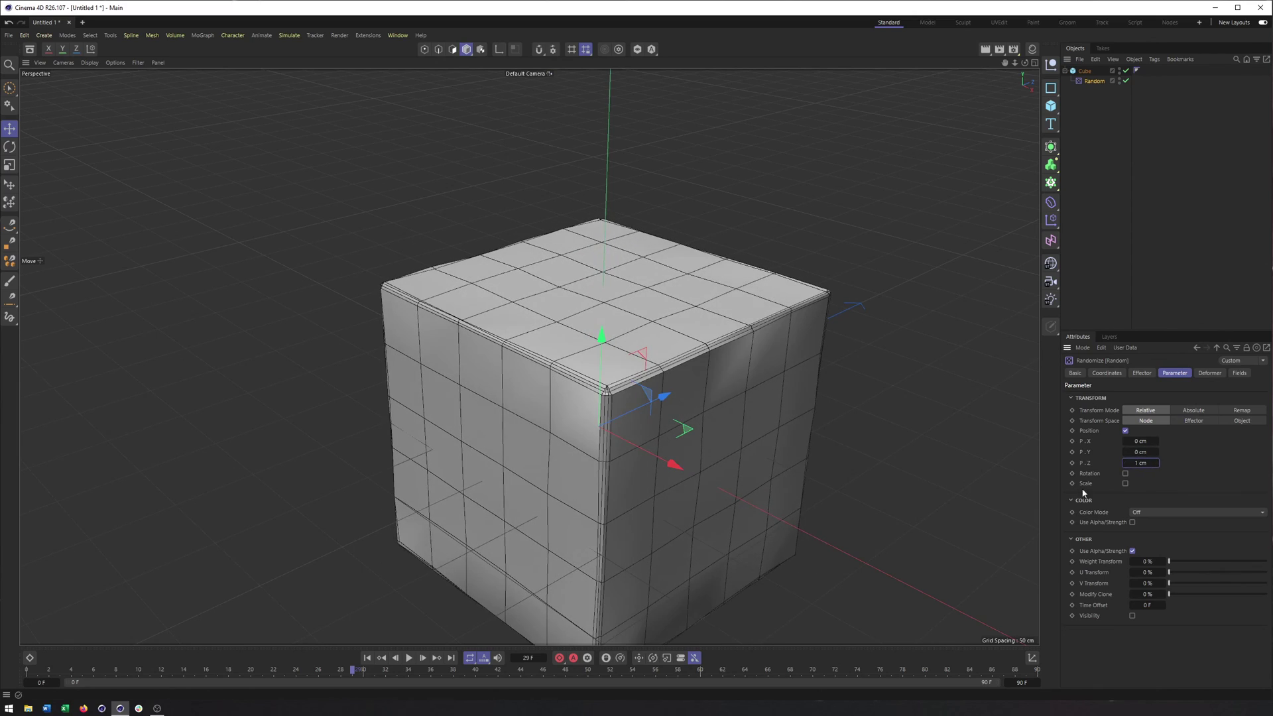
scroll(749, 383, up, 10)
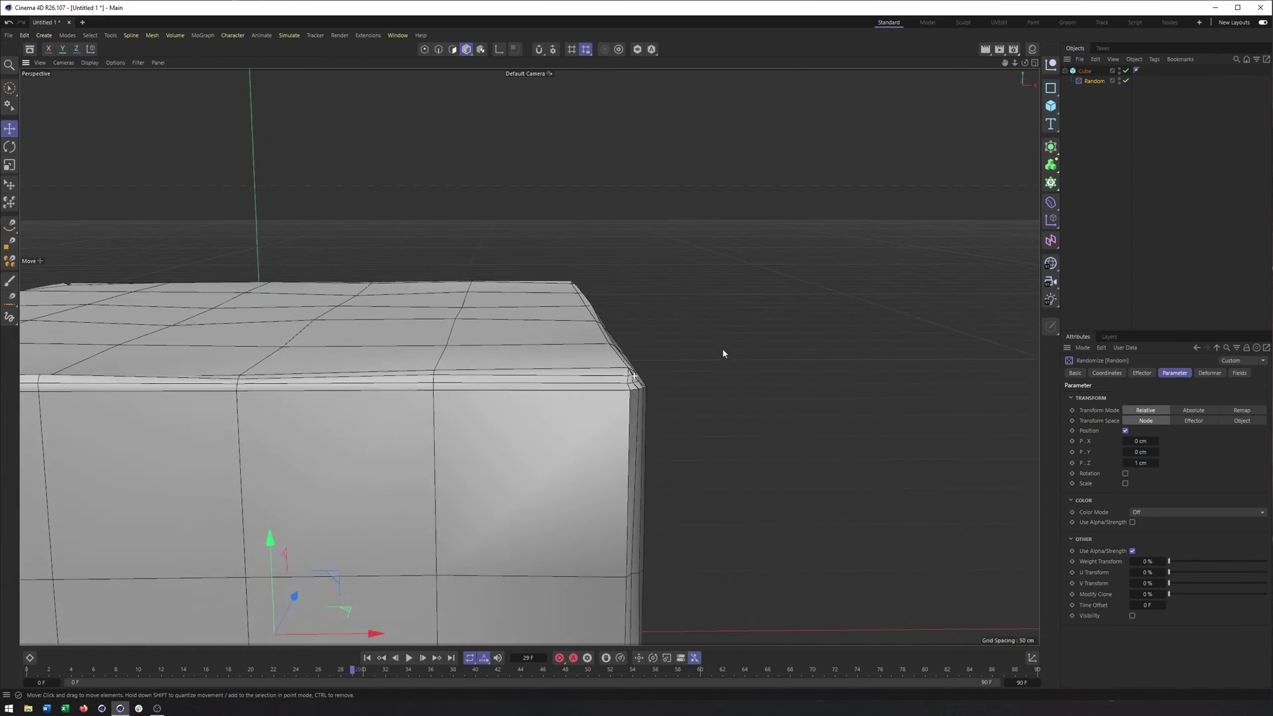
alt+drag(723, 352, 528, 377)
scroll(449, 333, down, 6)
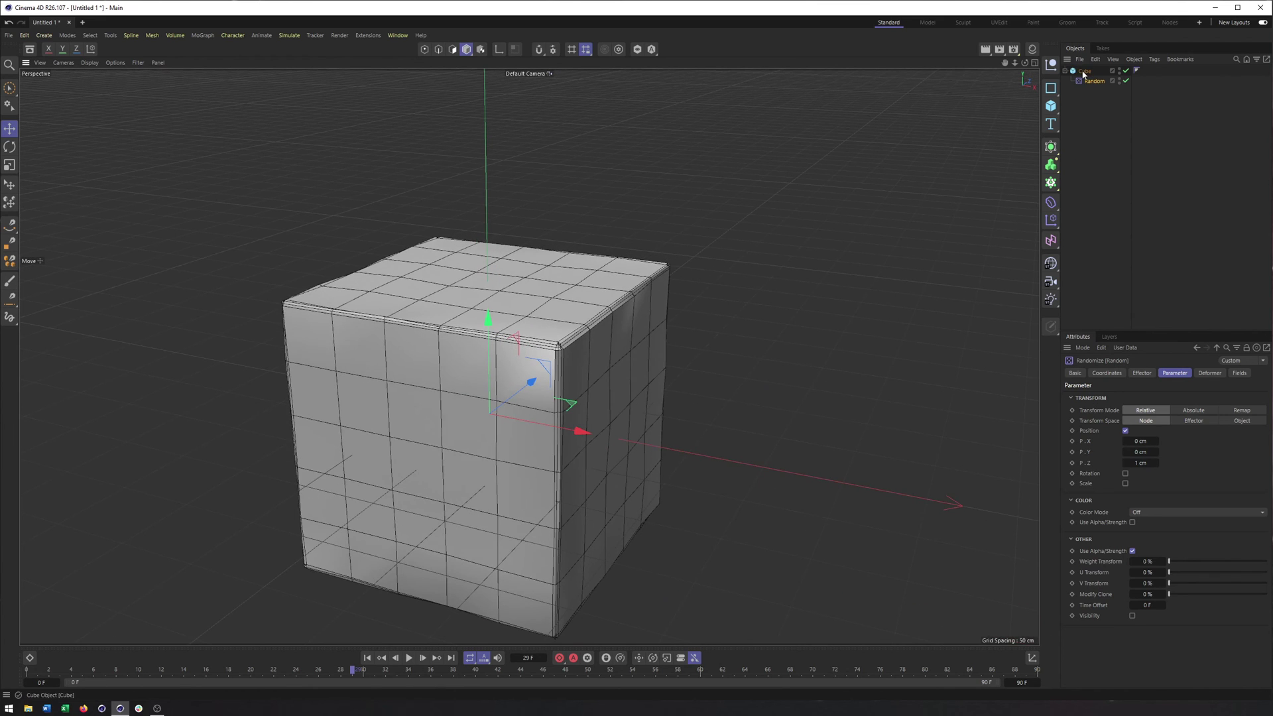
Turn off the cube's fillet and set the Random effector's Z position to 29 cm
click(1083, 71)
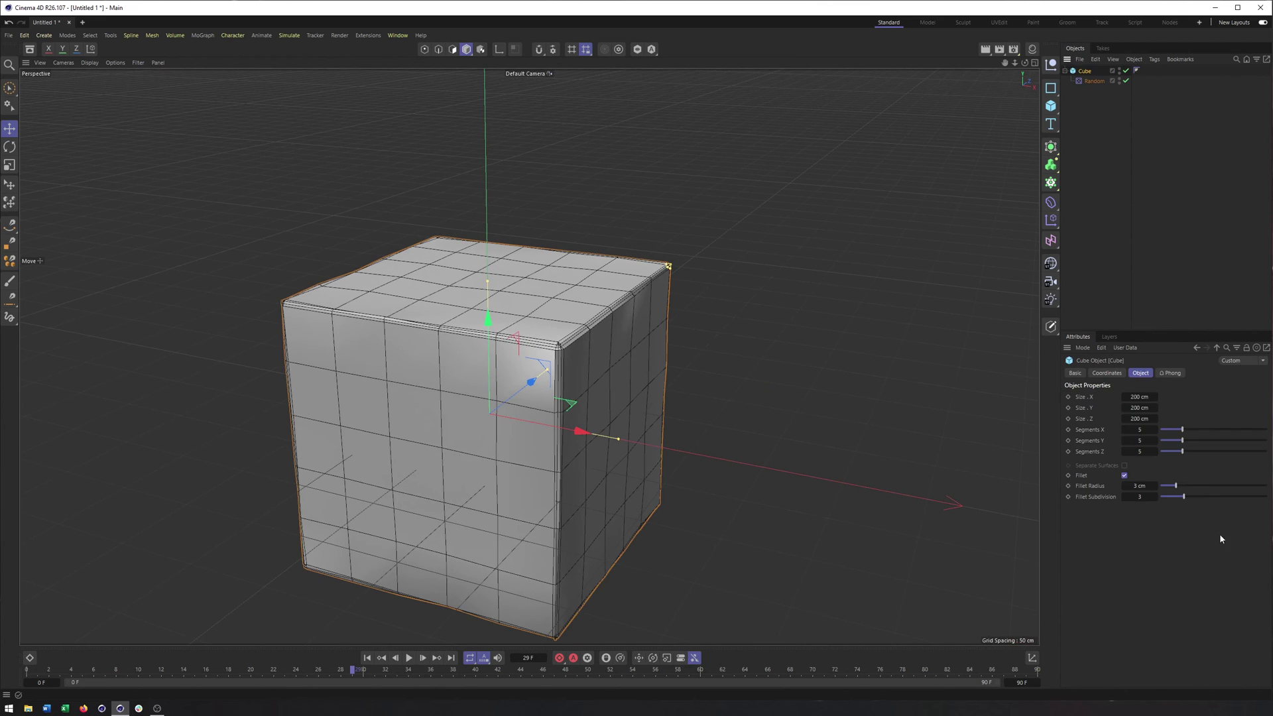
click(1125, 475)
click(1094, 80)
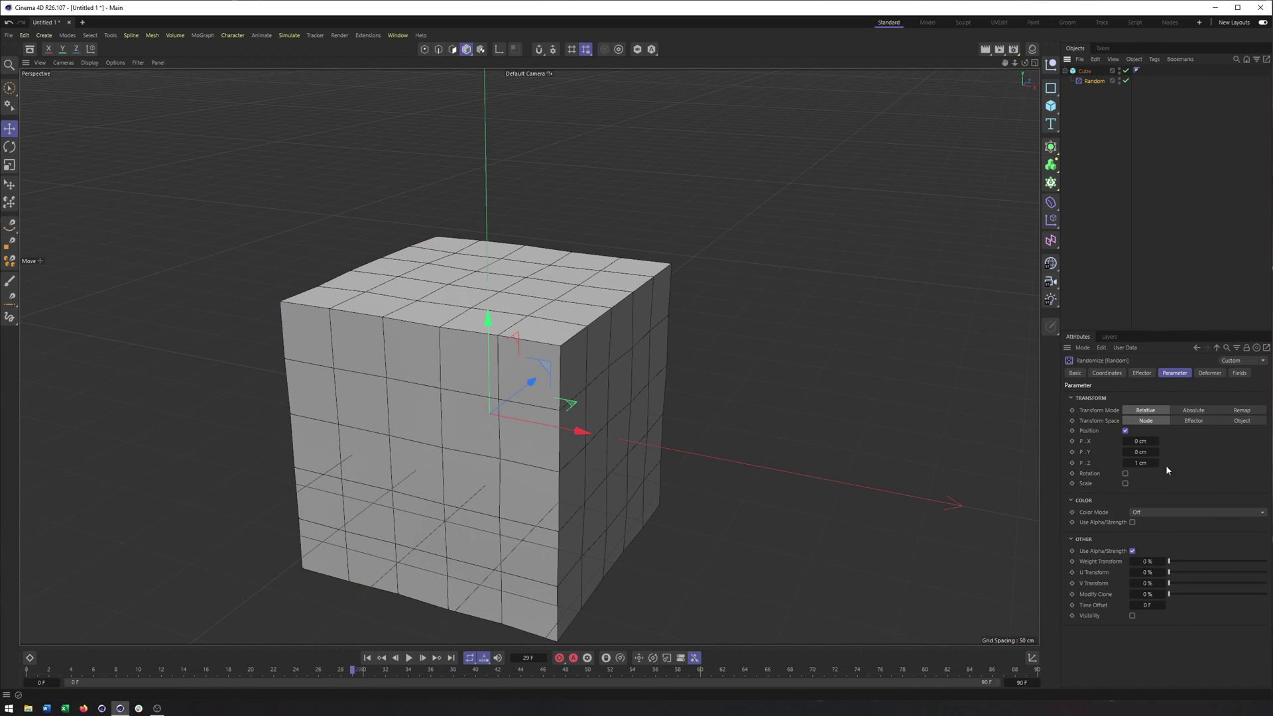
drag(1158, 463, 1186, 462)
alt+drag(575, 334, 525, 352)
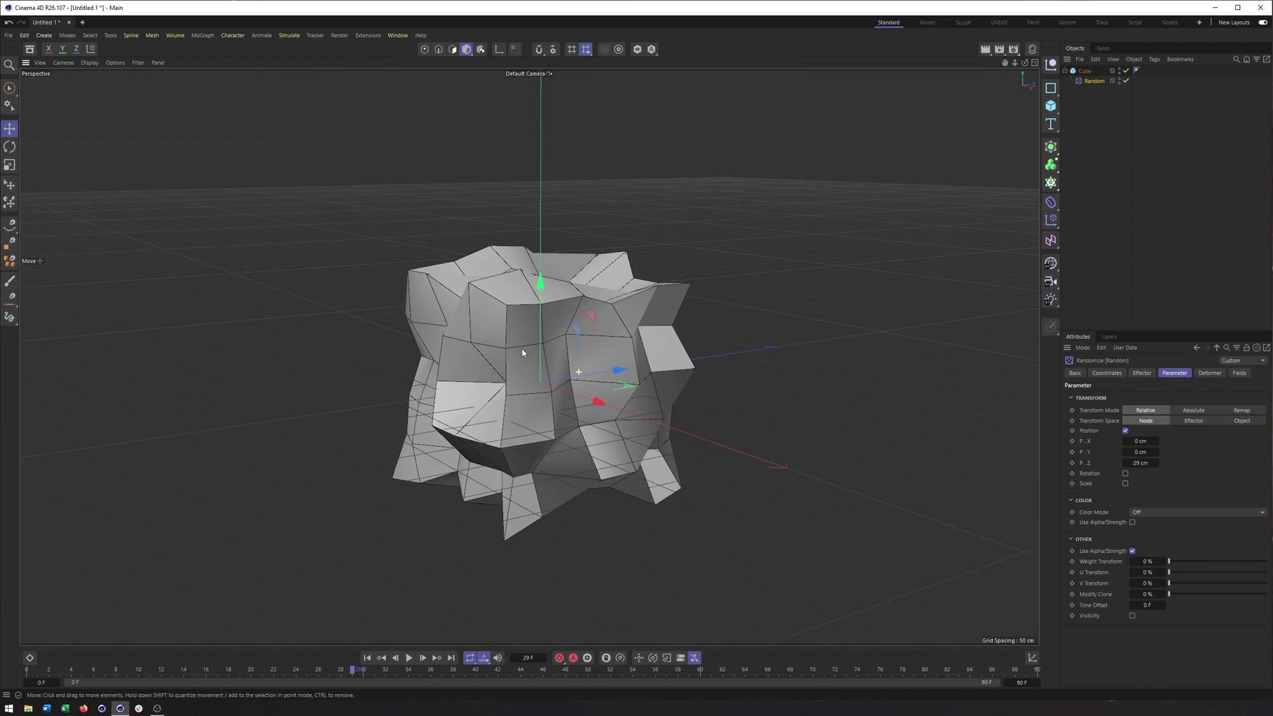
Change the Random effector's random mode to Noise and preview the cube's deformation in the animation
click(1142, 373)
click(1128, 464)
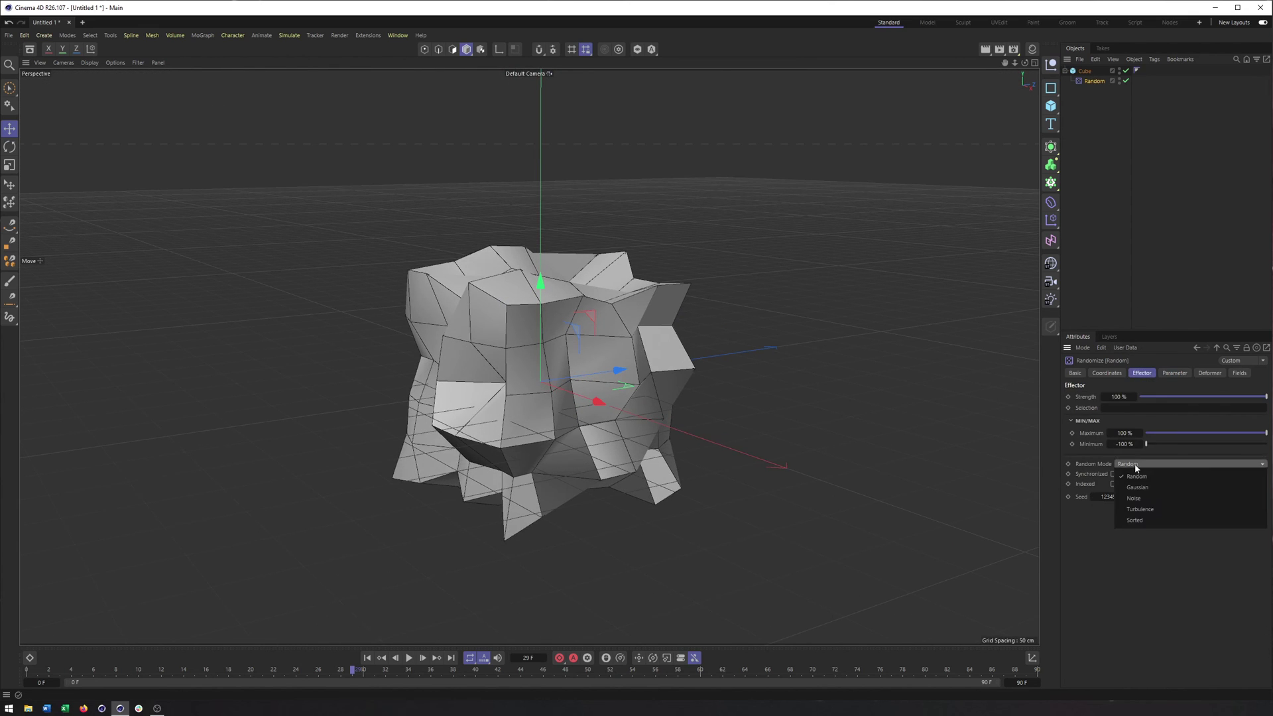
click(1157, 498)
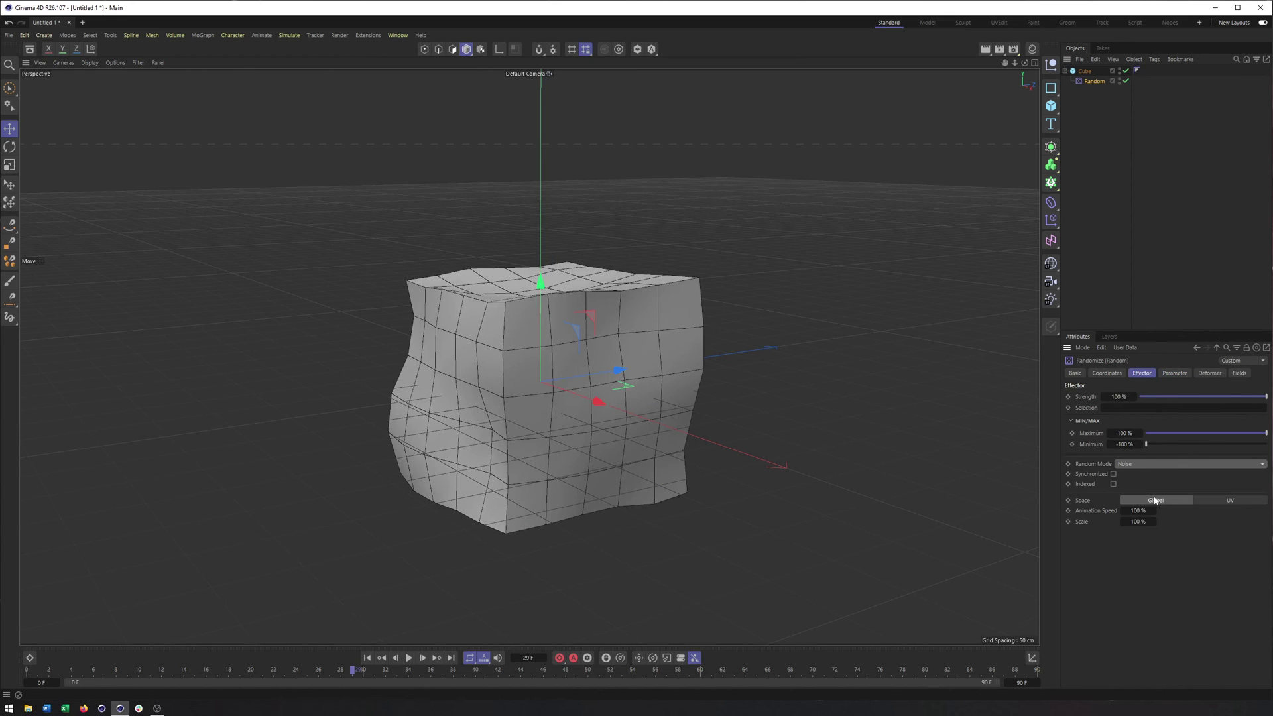
click(411, 658)
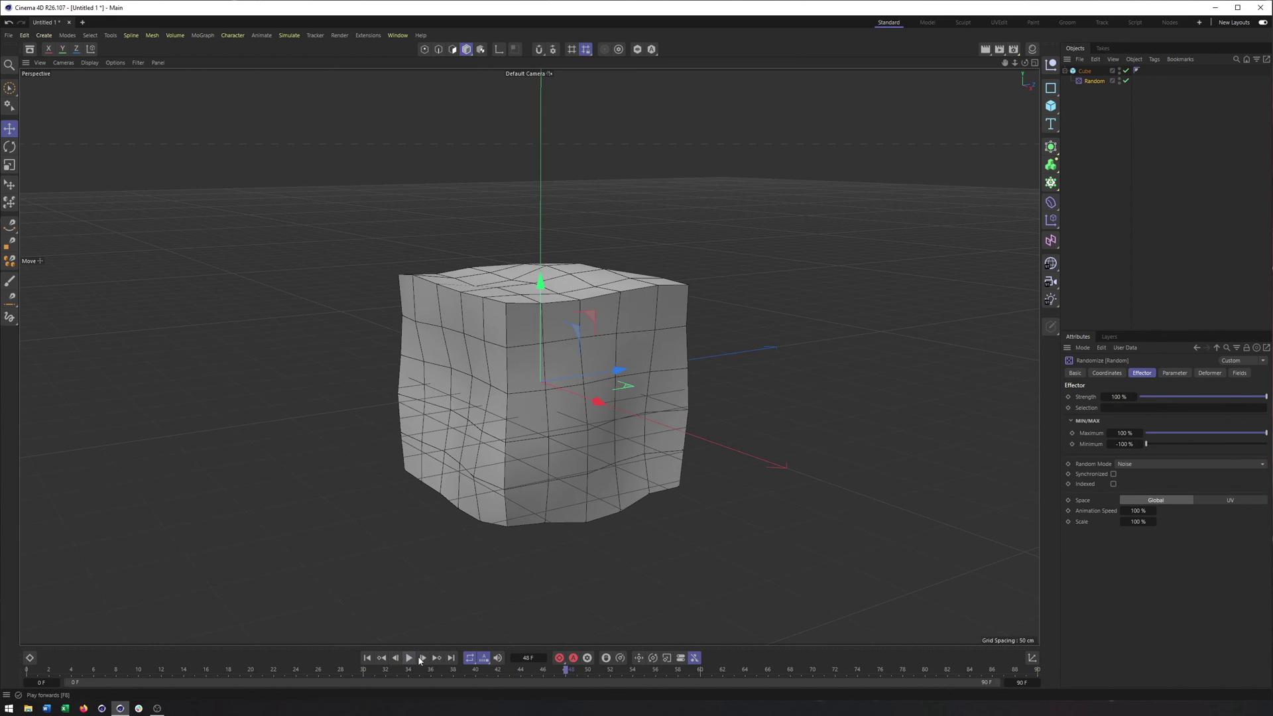
alt+drag(554, 345, 610, 349)
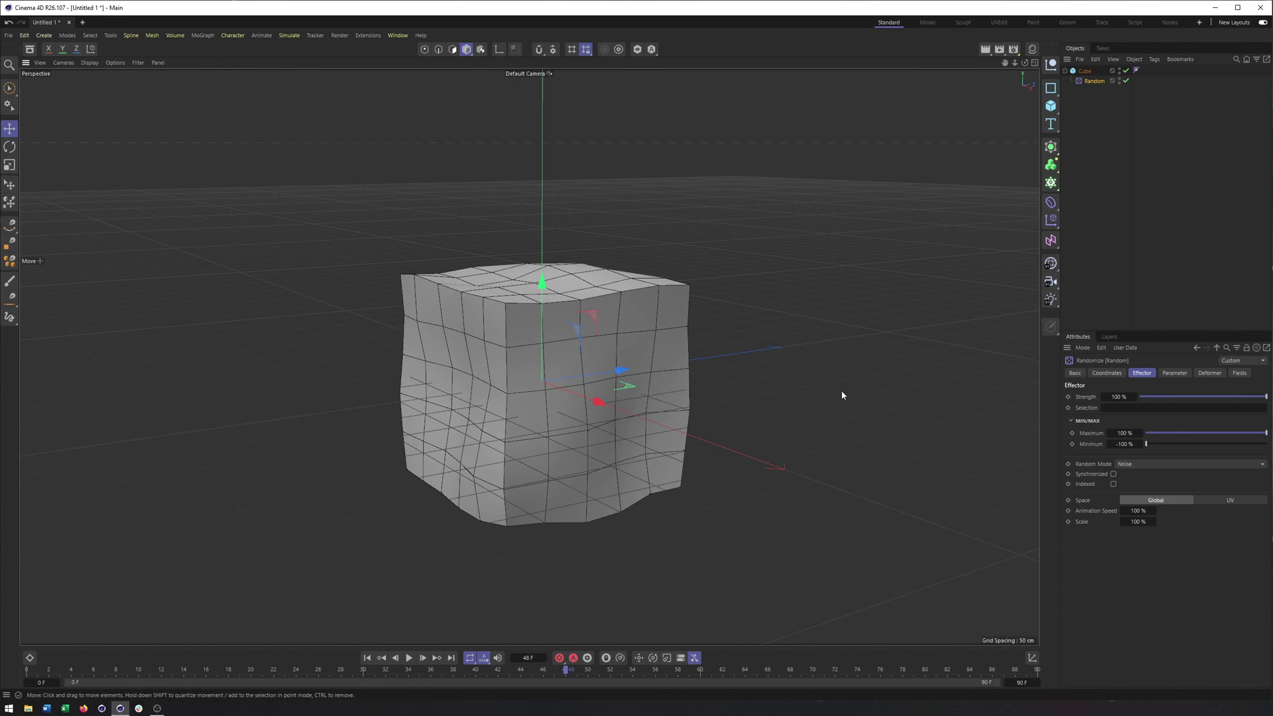
Switch the Random effector's random mode back to Random and set its Z position to 11 cm
click(1154, 465)
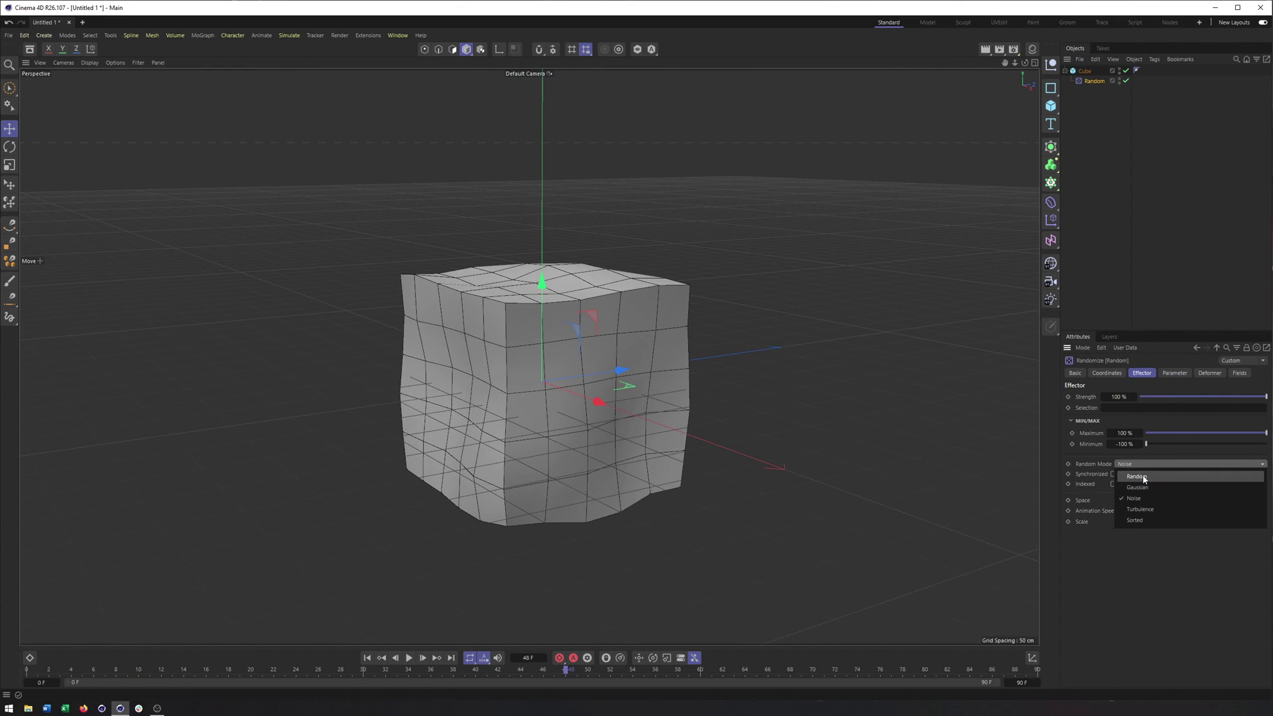
click(1144, 478)
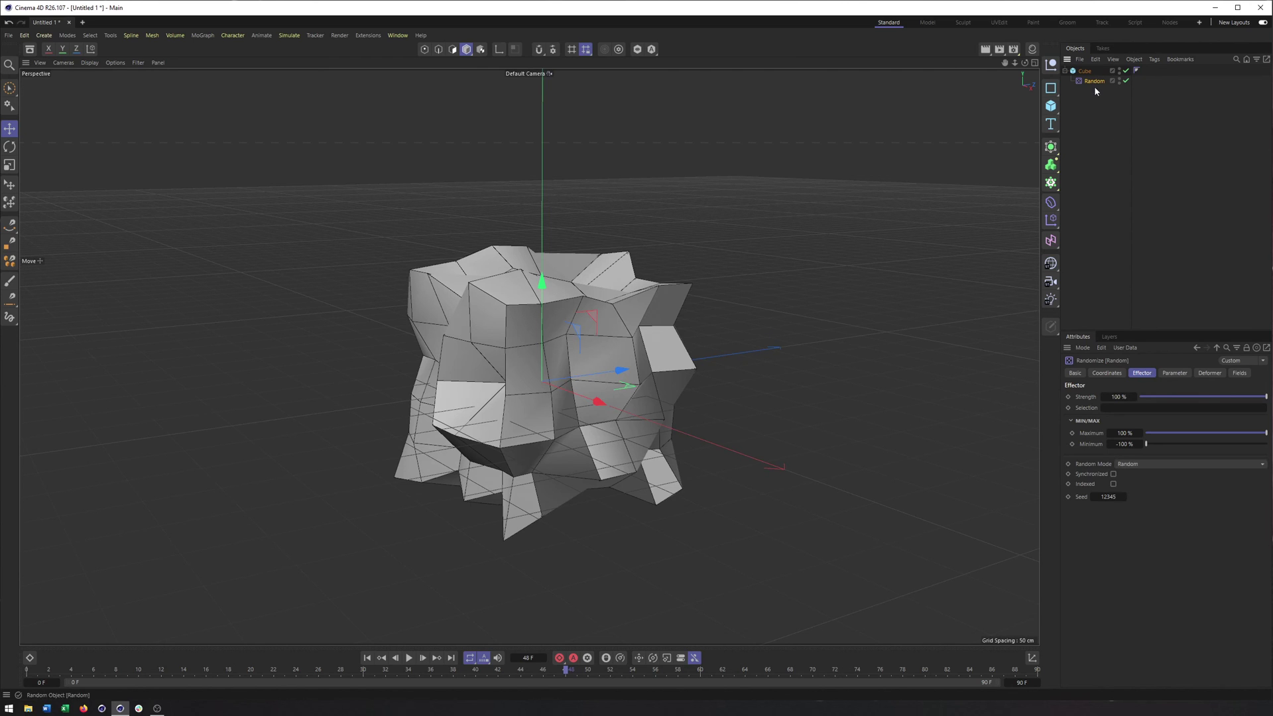
click(1172, 373)
drag(1154, 466, 1140, 466)
Parent the segmented cube to a new Subdivision Surface and inspect the smoothed result
alt+click(1048, 148)
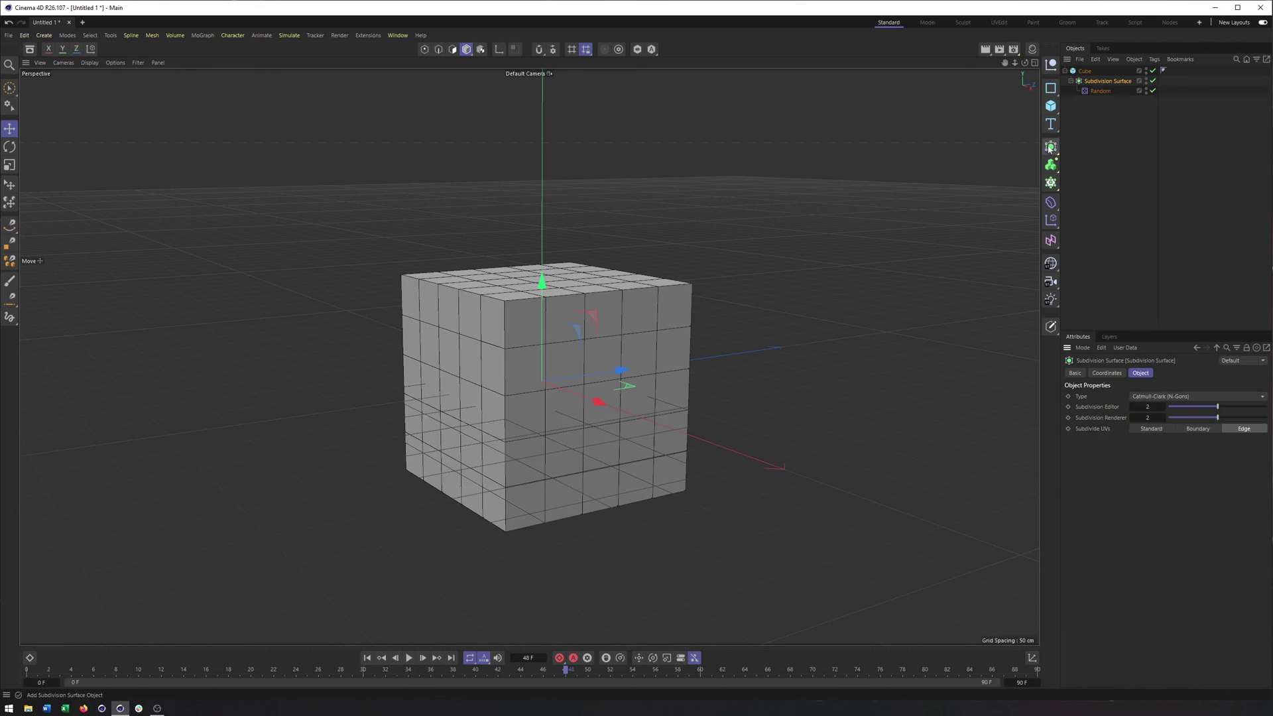
key(ctrl+z)
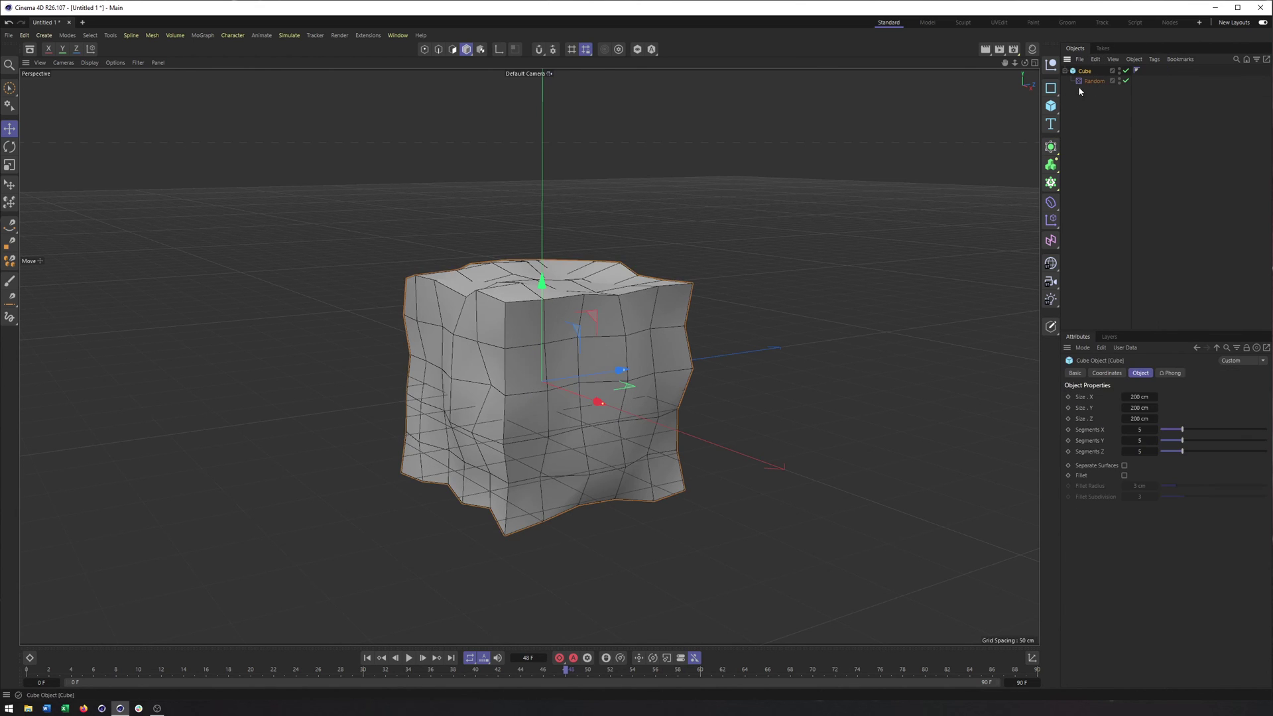
alt+click(1051, 146)
alt+drag(606, 310, 552, 330)
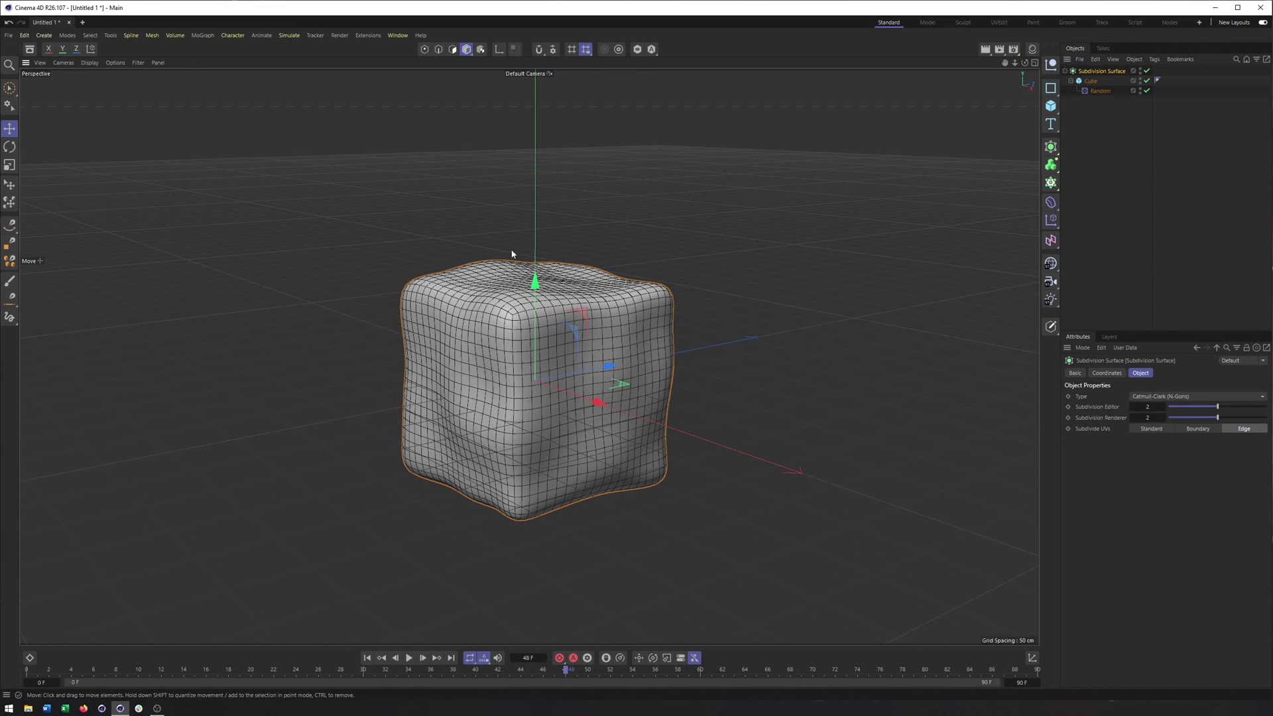
Set the Random effector's Z position to 39 cm and inspect the smoothed cube's deformation
click(1098, 91)
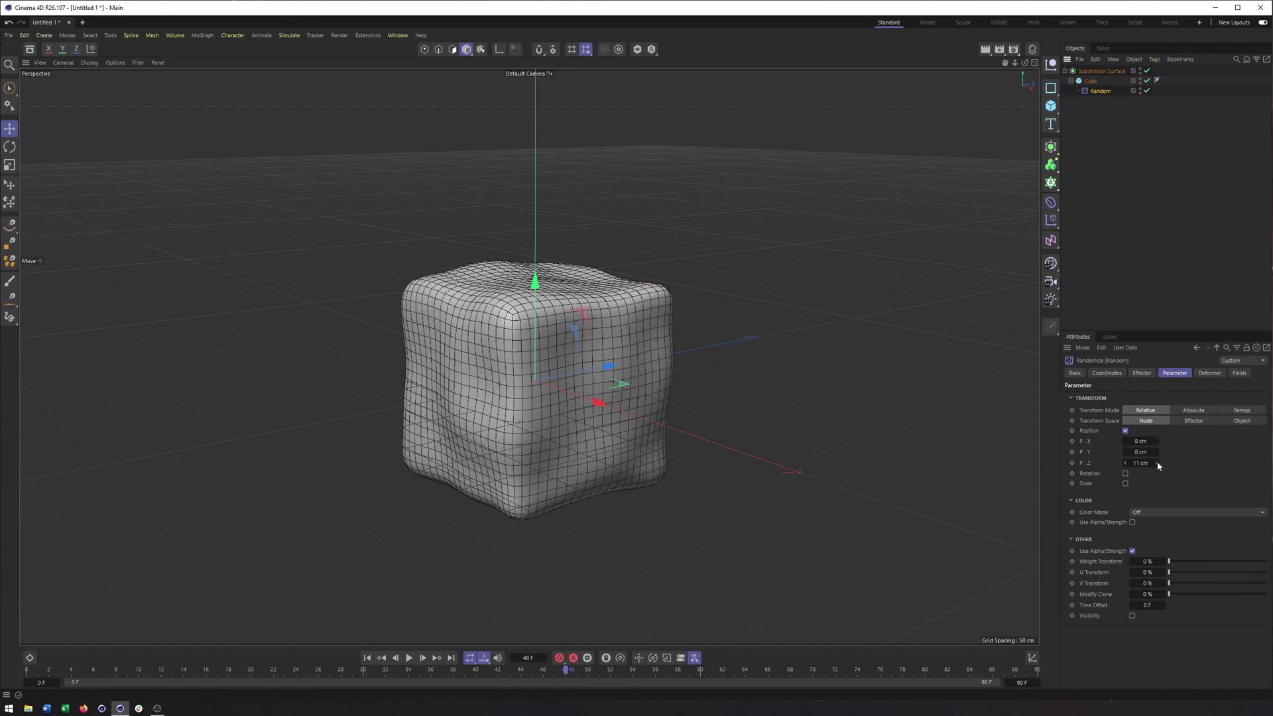
drag(1156, 462, 1198, 463)
alt+drag(1005, 454, 584, 343)
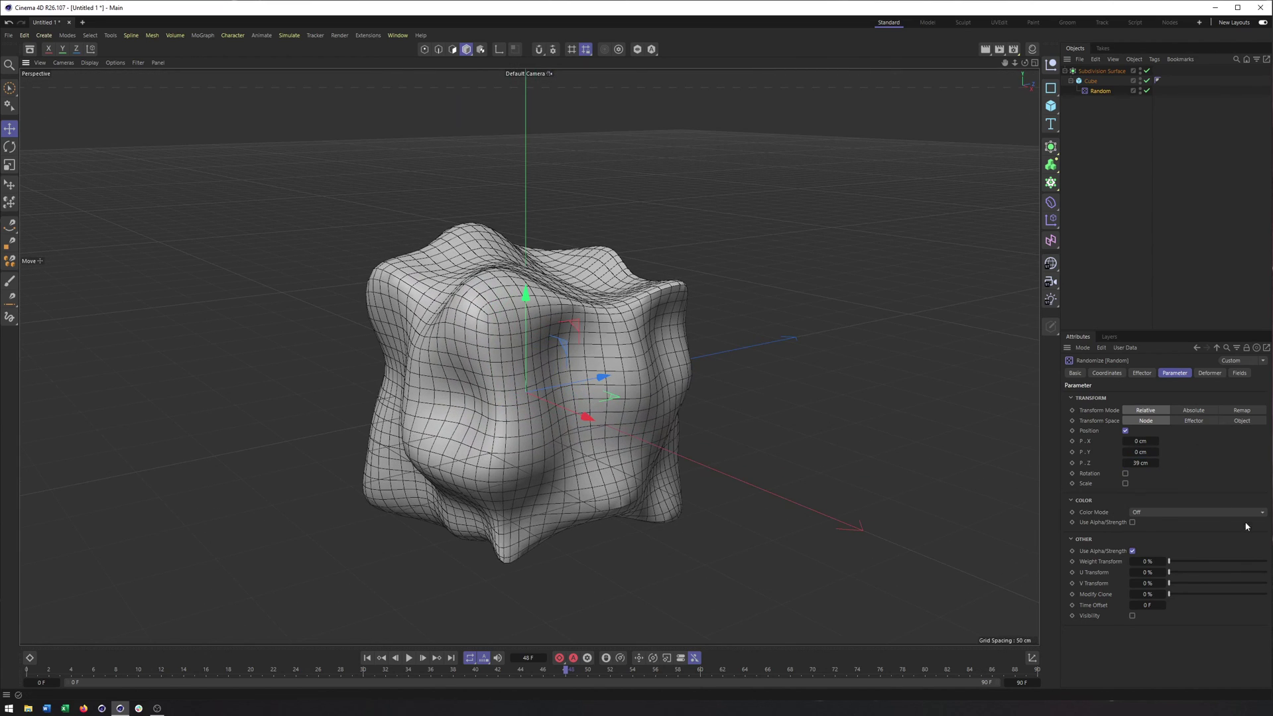
Change the Random effector's random mode to Noise and start playing the animation
click(1142, 372)
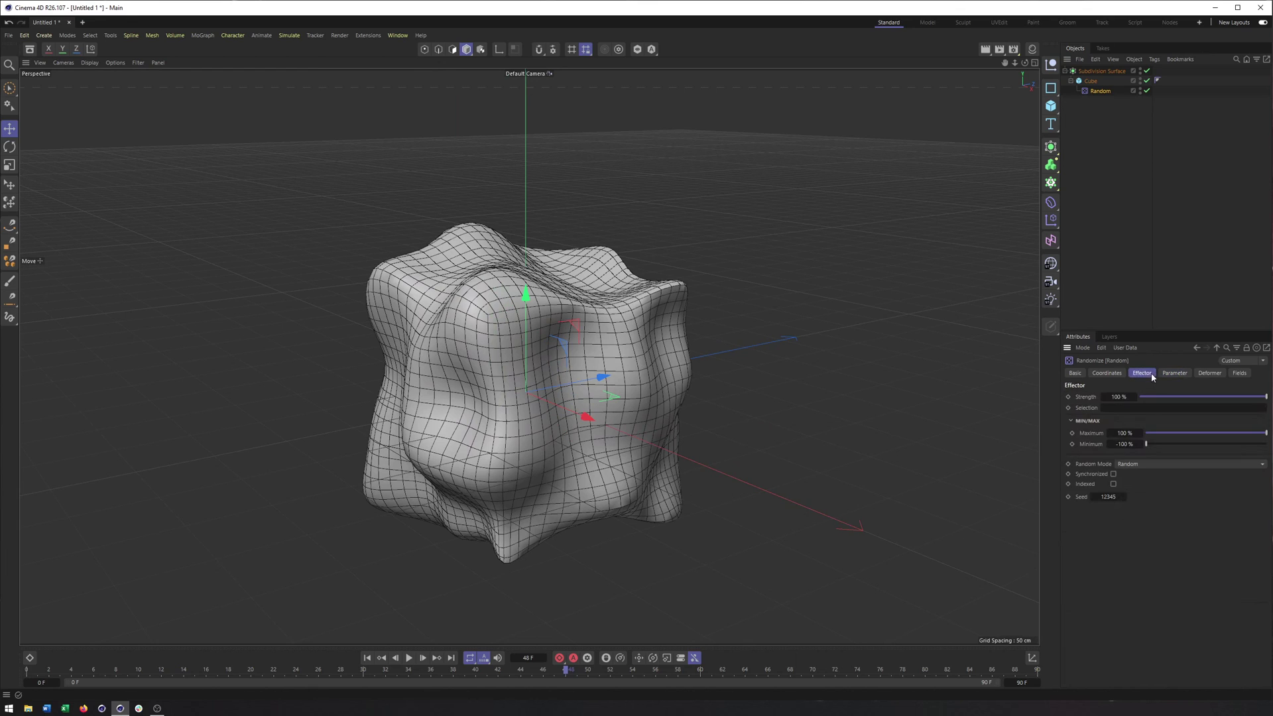
click(1131, 464)
click(1135, 494)
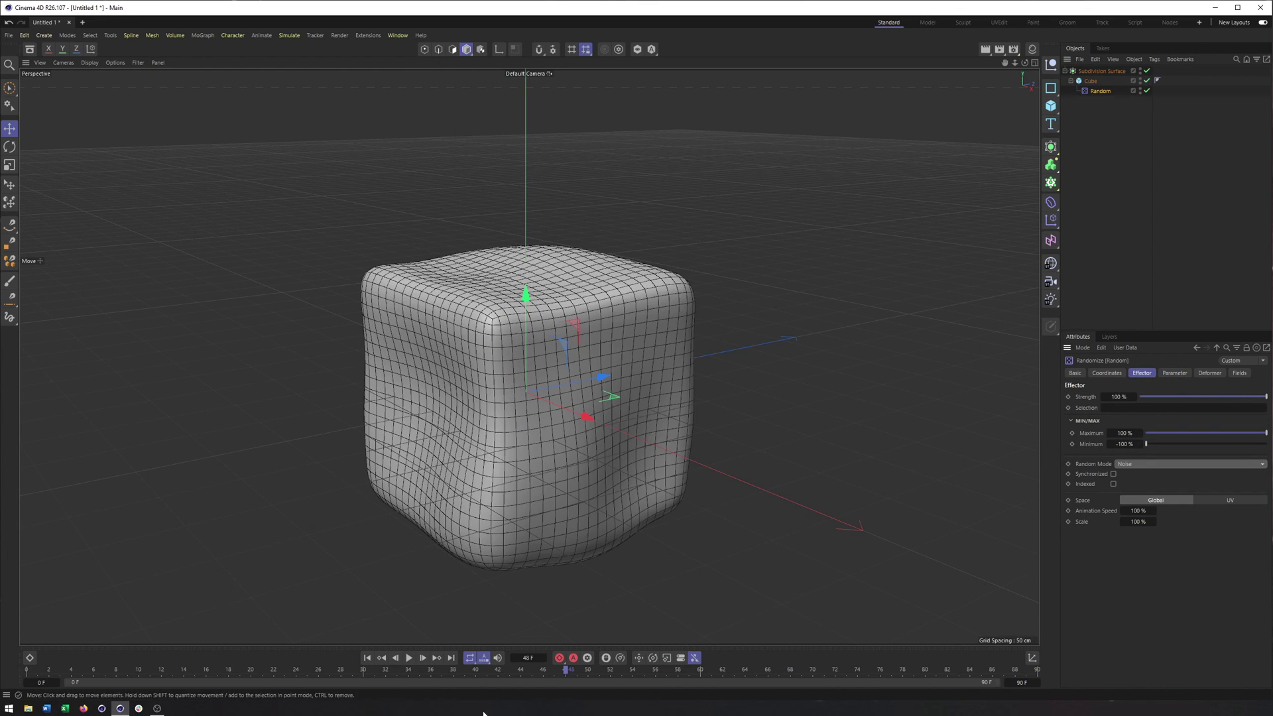
click(411, 657)
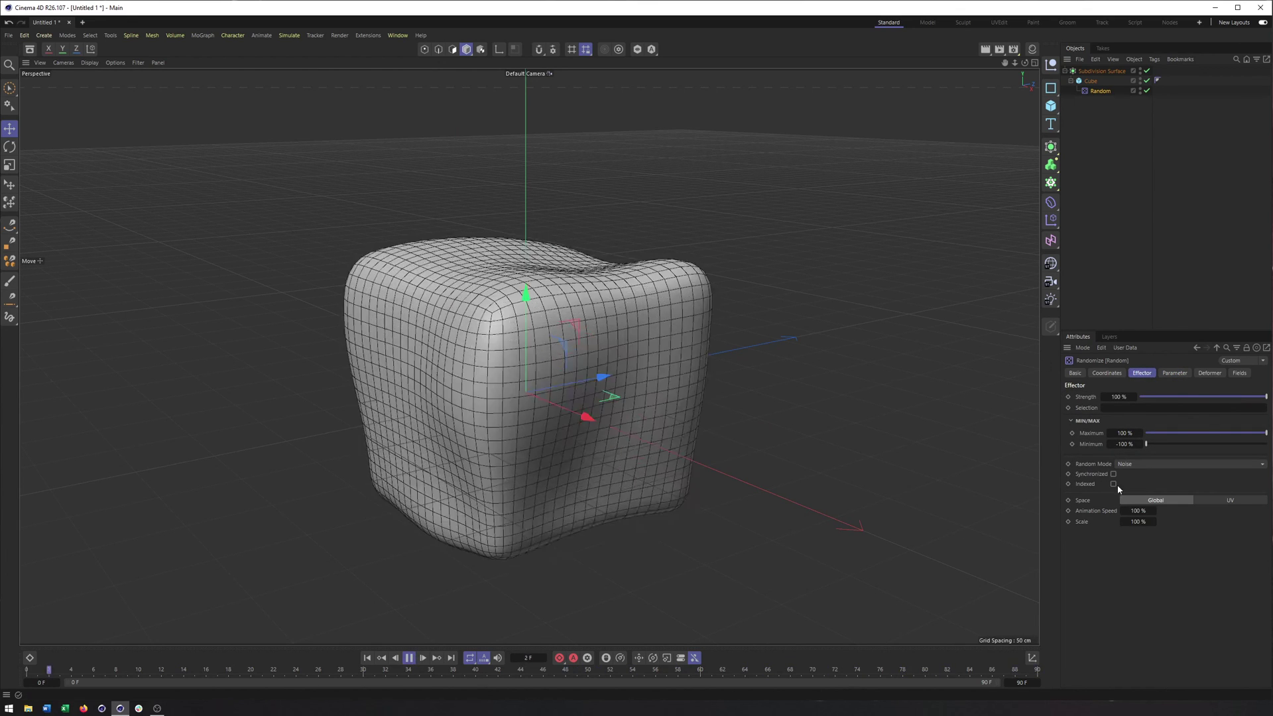
Enable the Indexed option on the Random effector's noise, deselect everything and examine the animated cube up close
click(1114, 484)
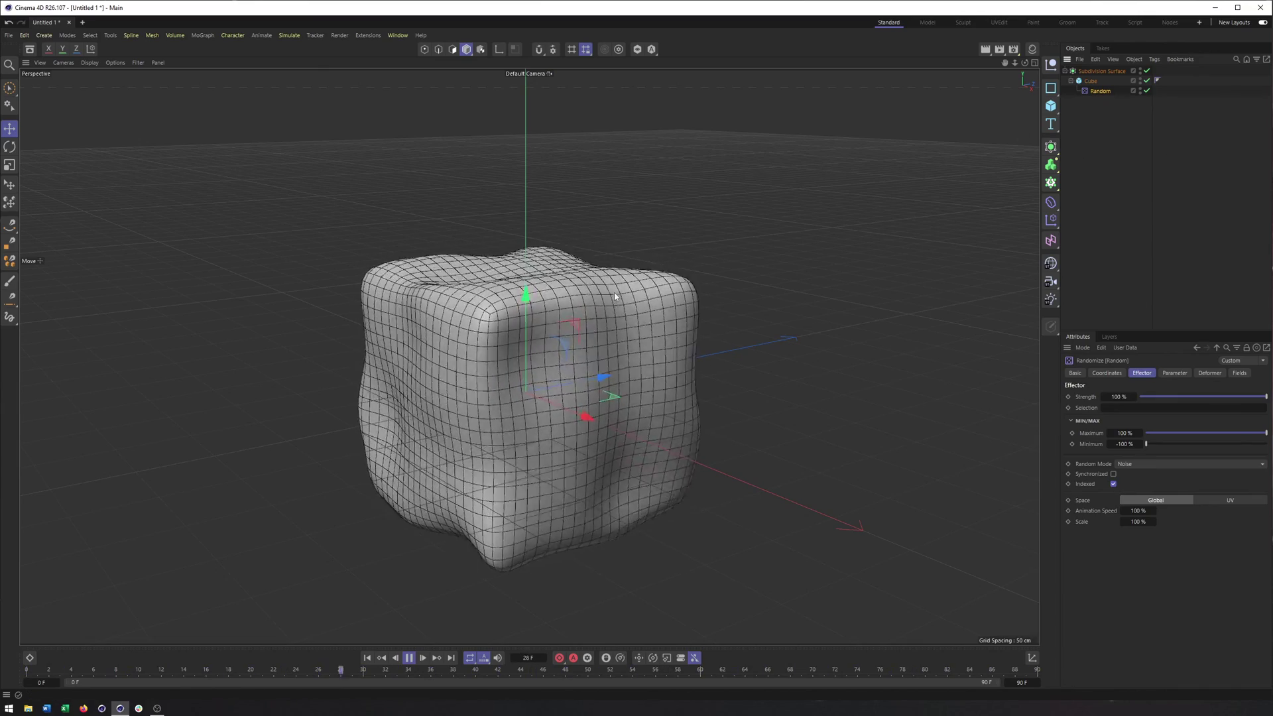
click(762, 297)
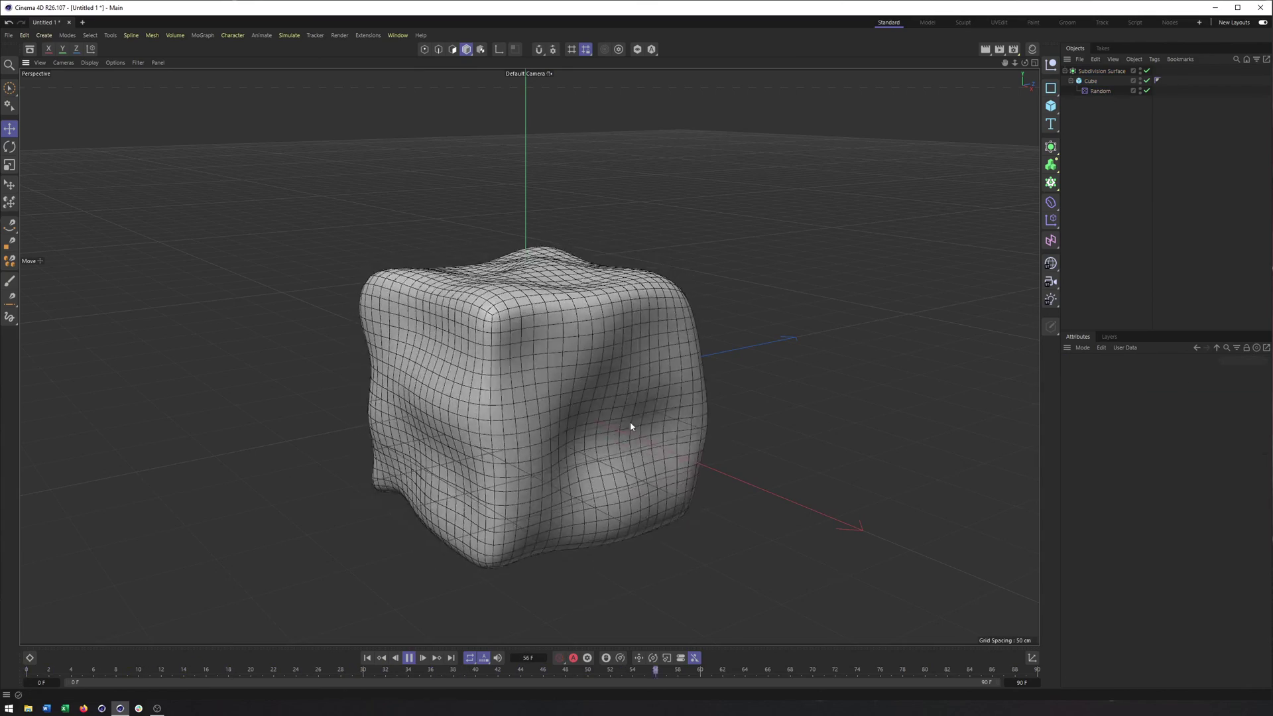
alt+drag(630, 422, 702, 381)
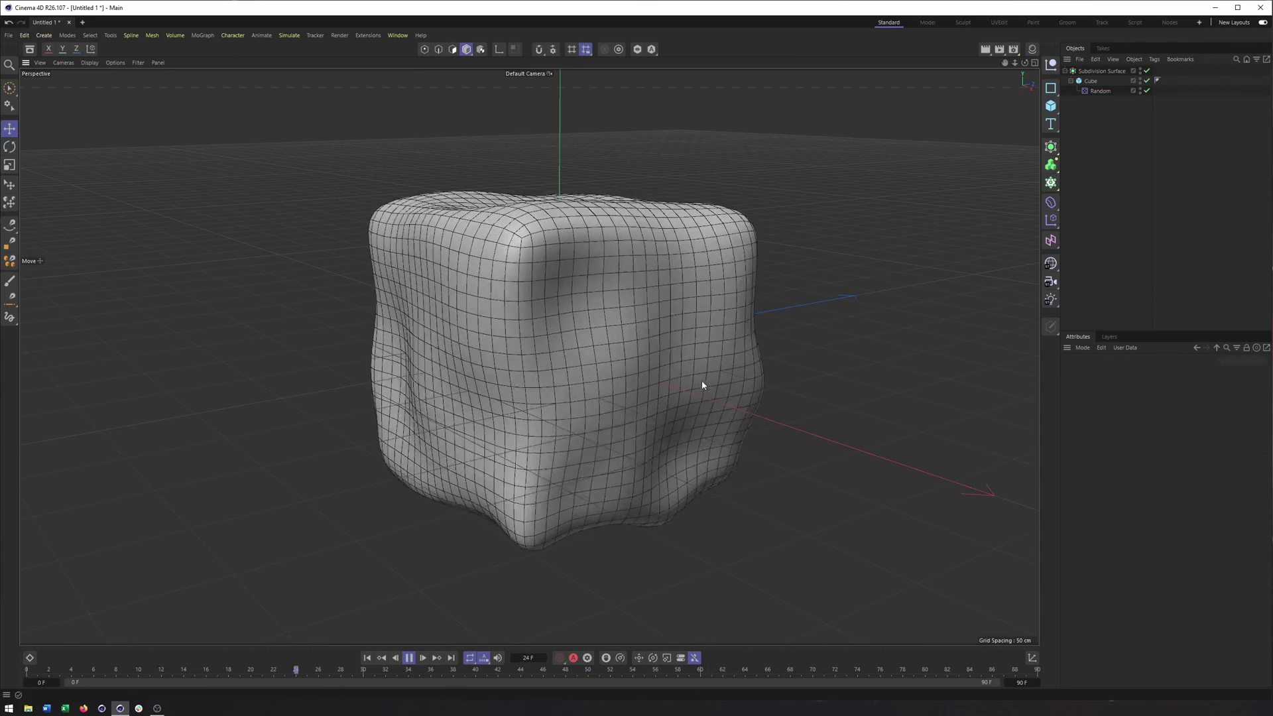